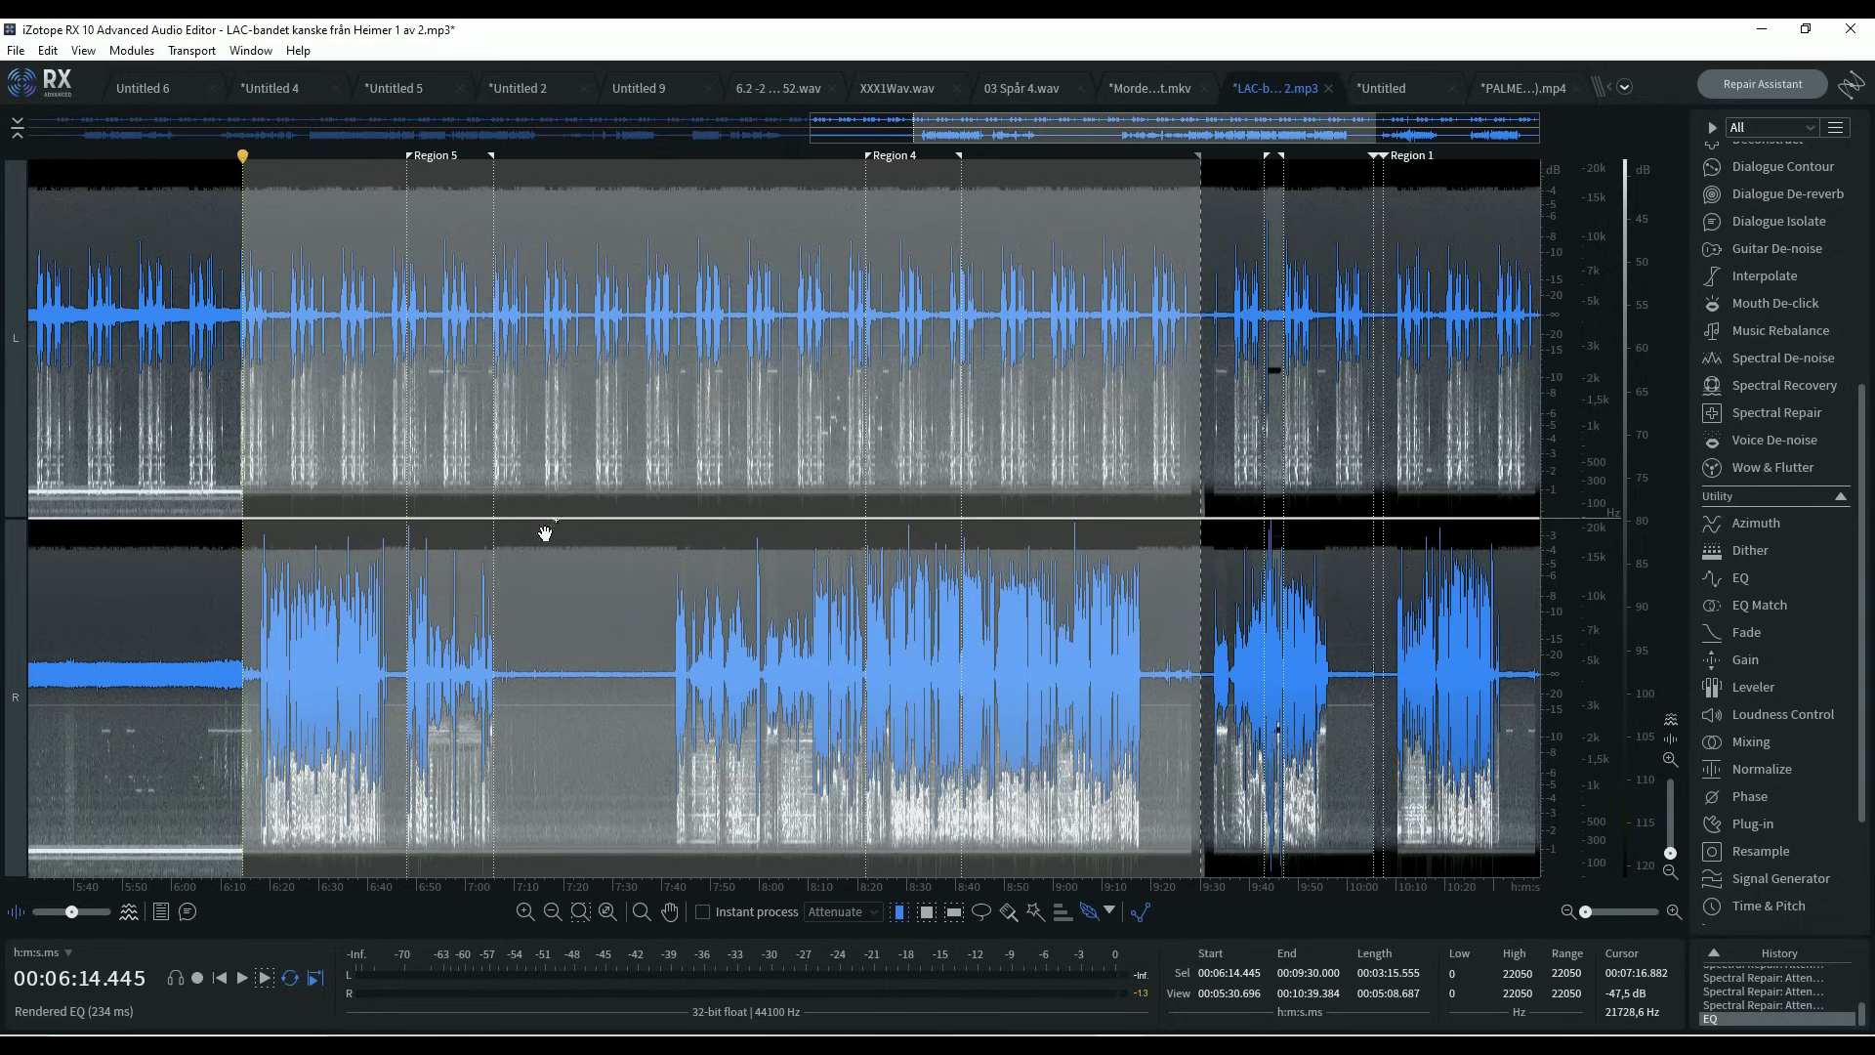
Select the Region 5 range from 00:06:48.000 to 00:07:05.625 and audition it with only the right channel active.
double_click(450, 667)
left_click(449, 667)
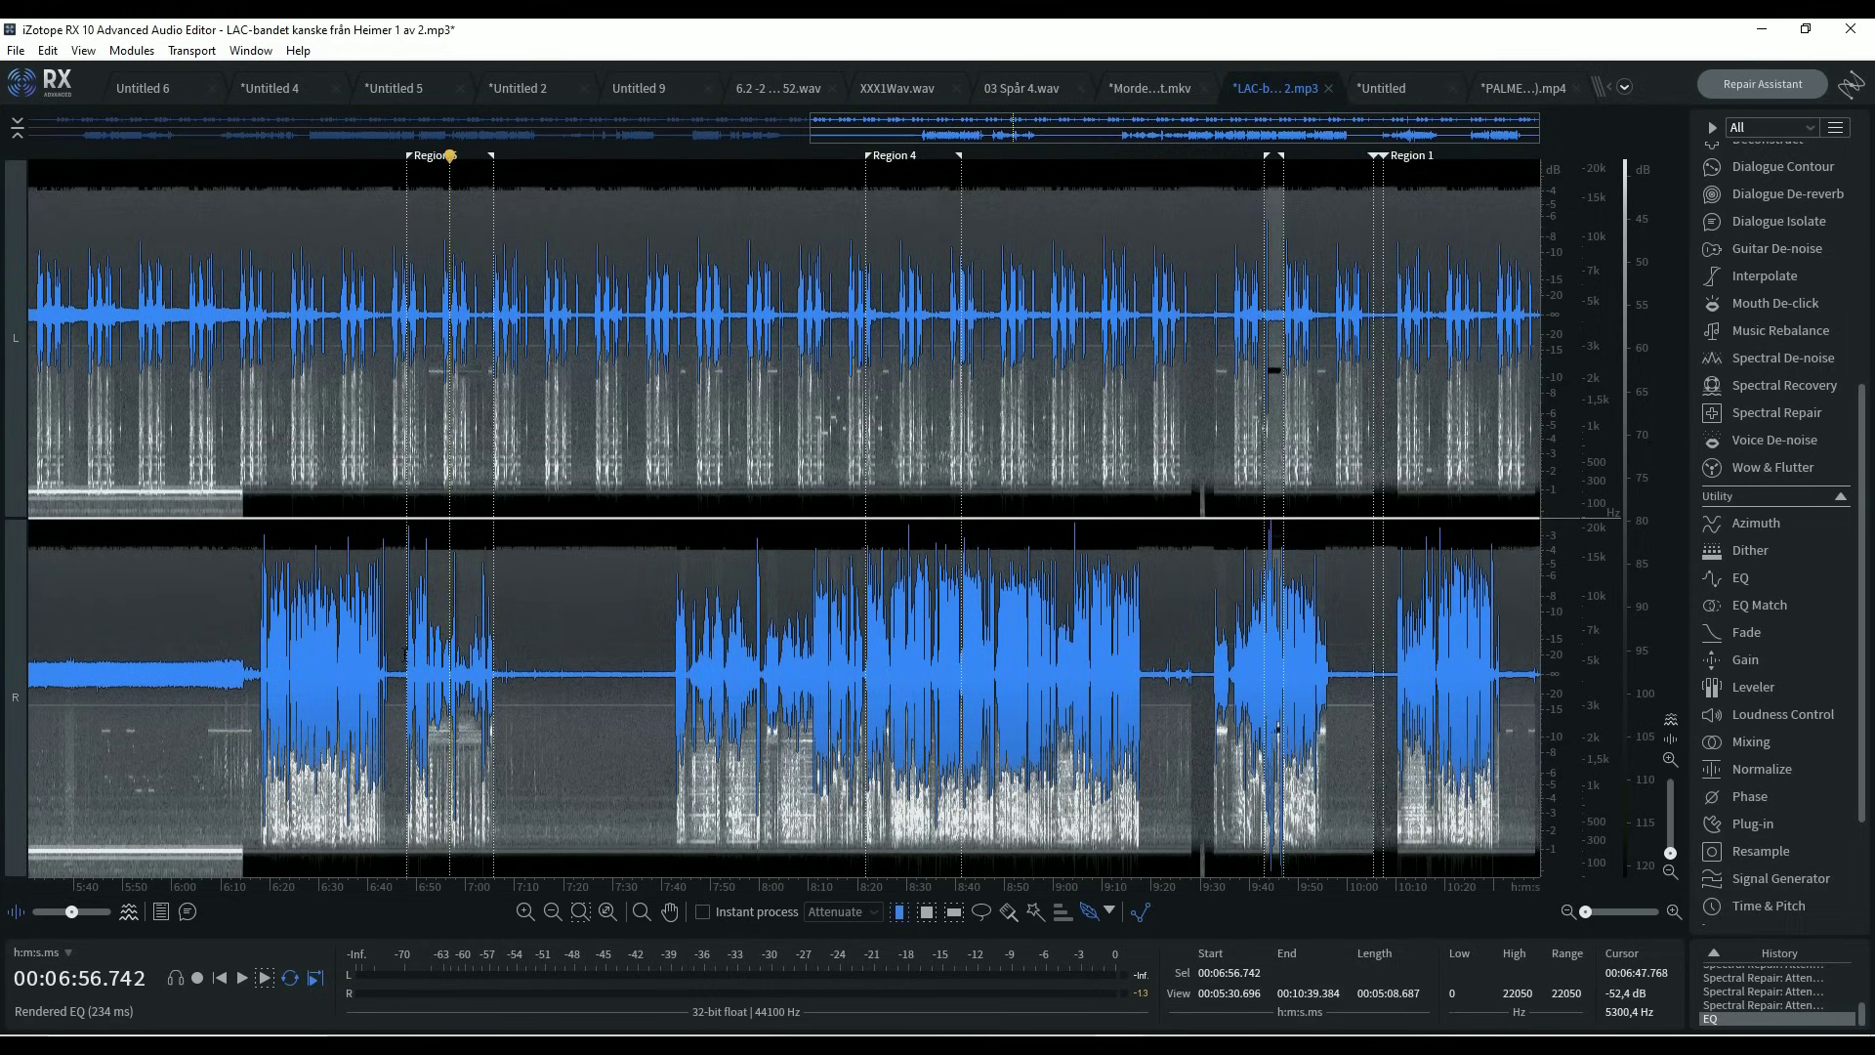
left_click_drag(406, 674, 493, 688)
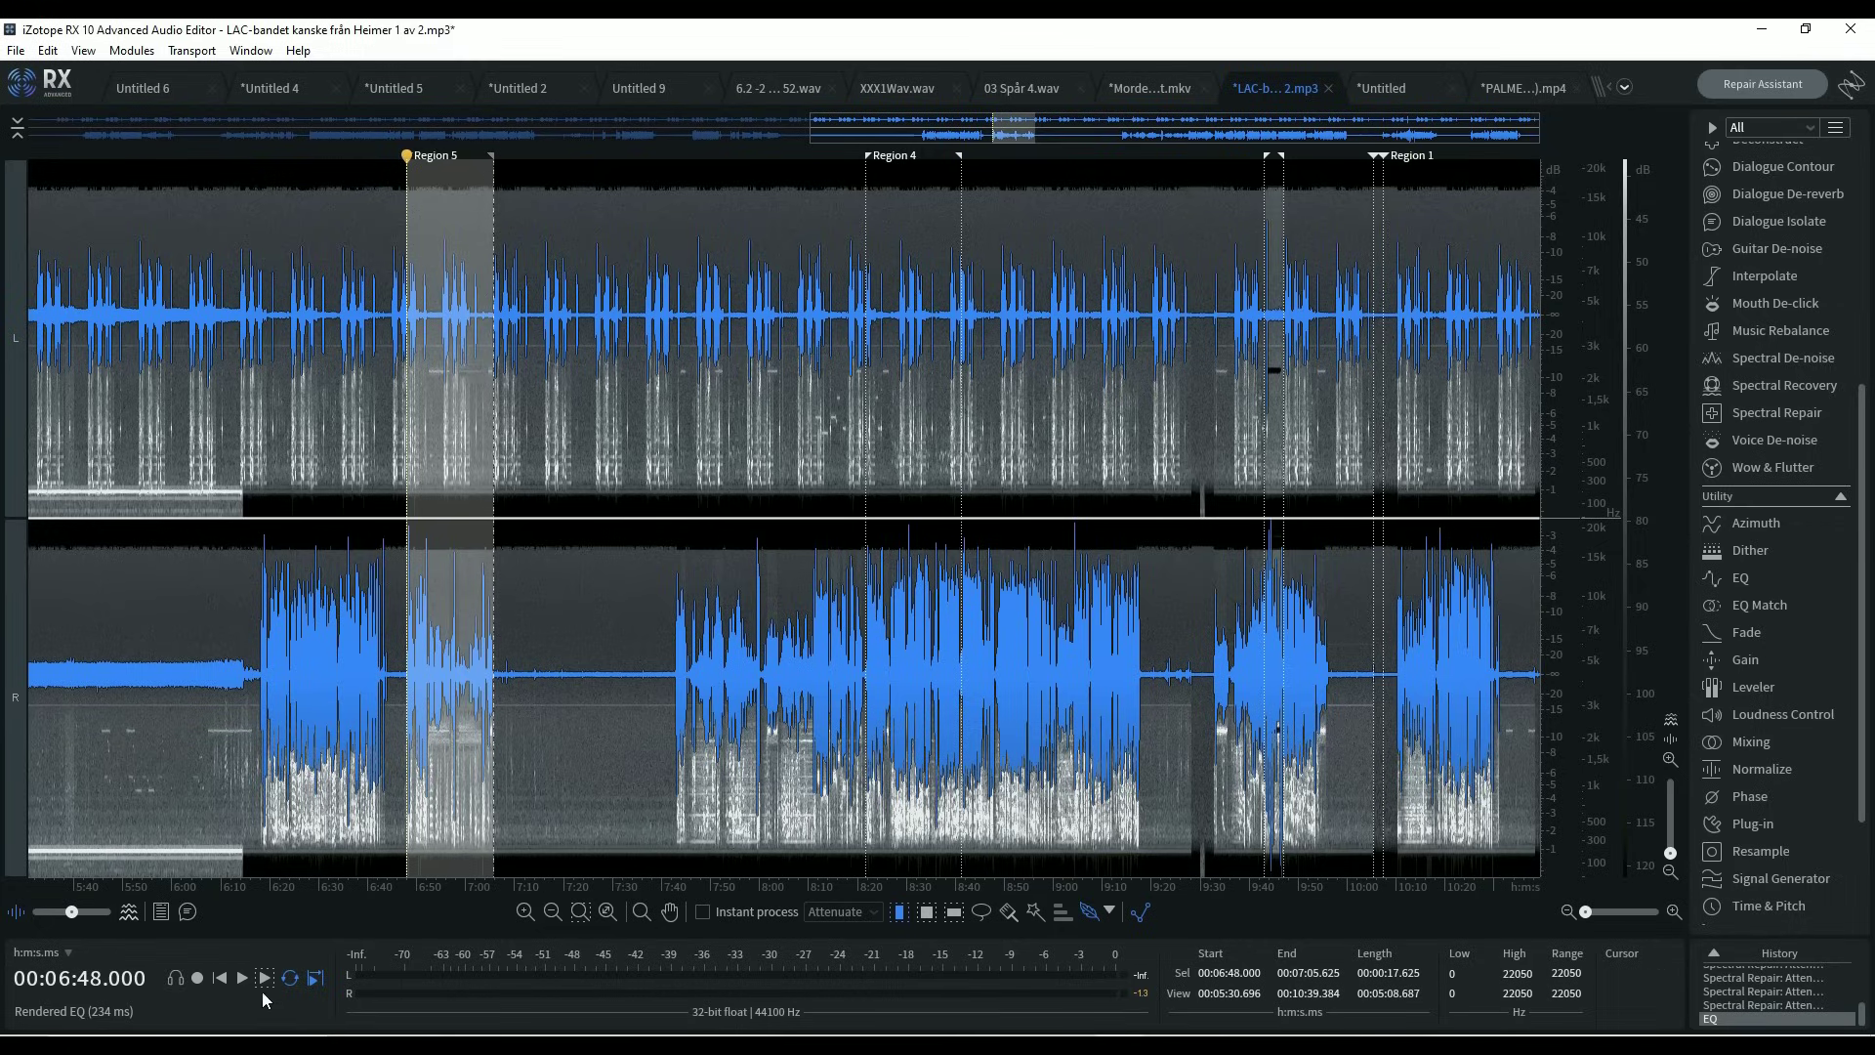
left_click(15, 734)
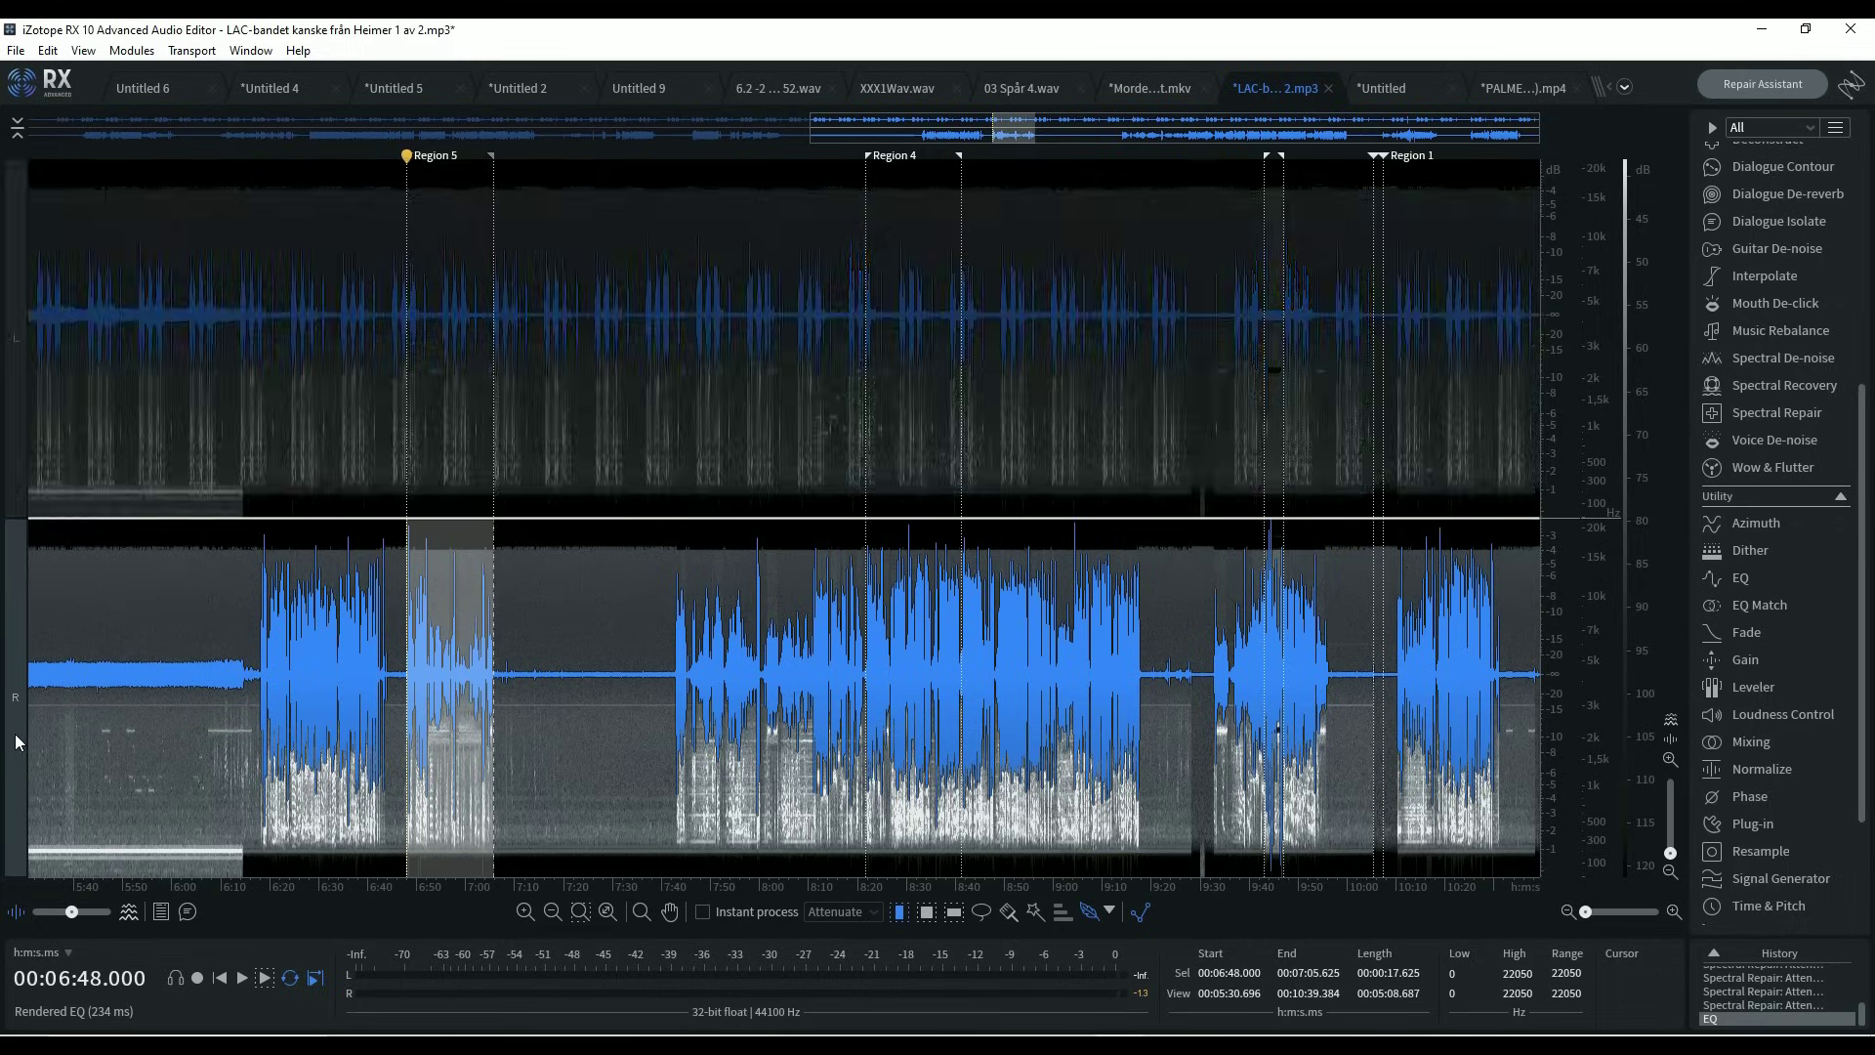
left_click(244, 979)
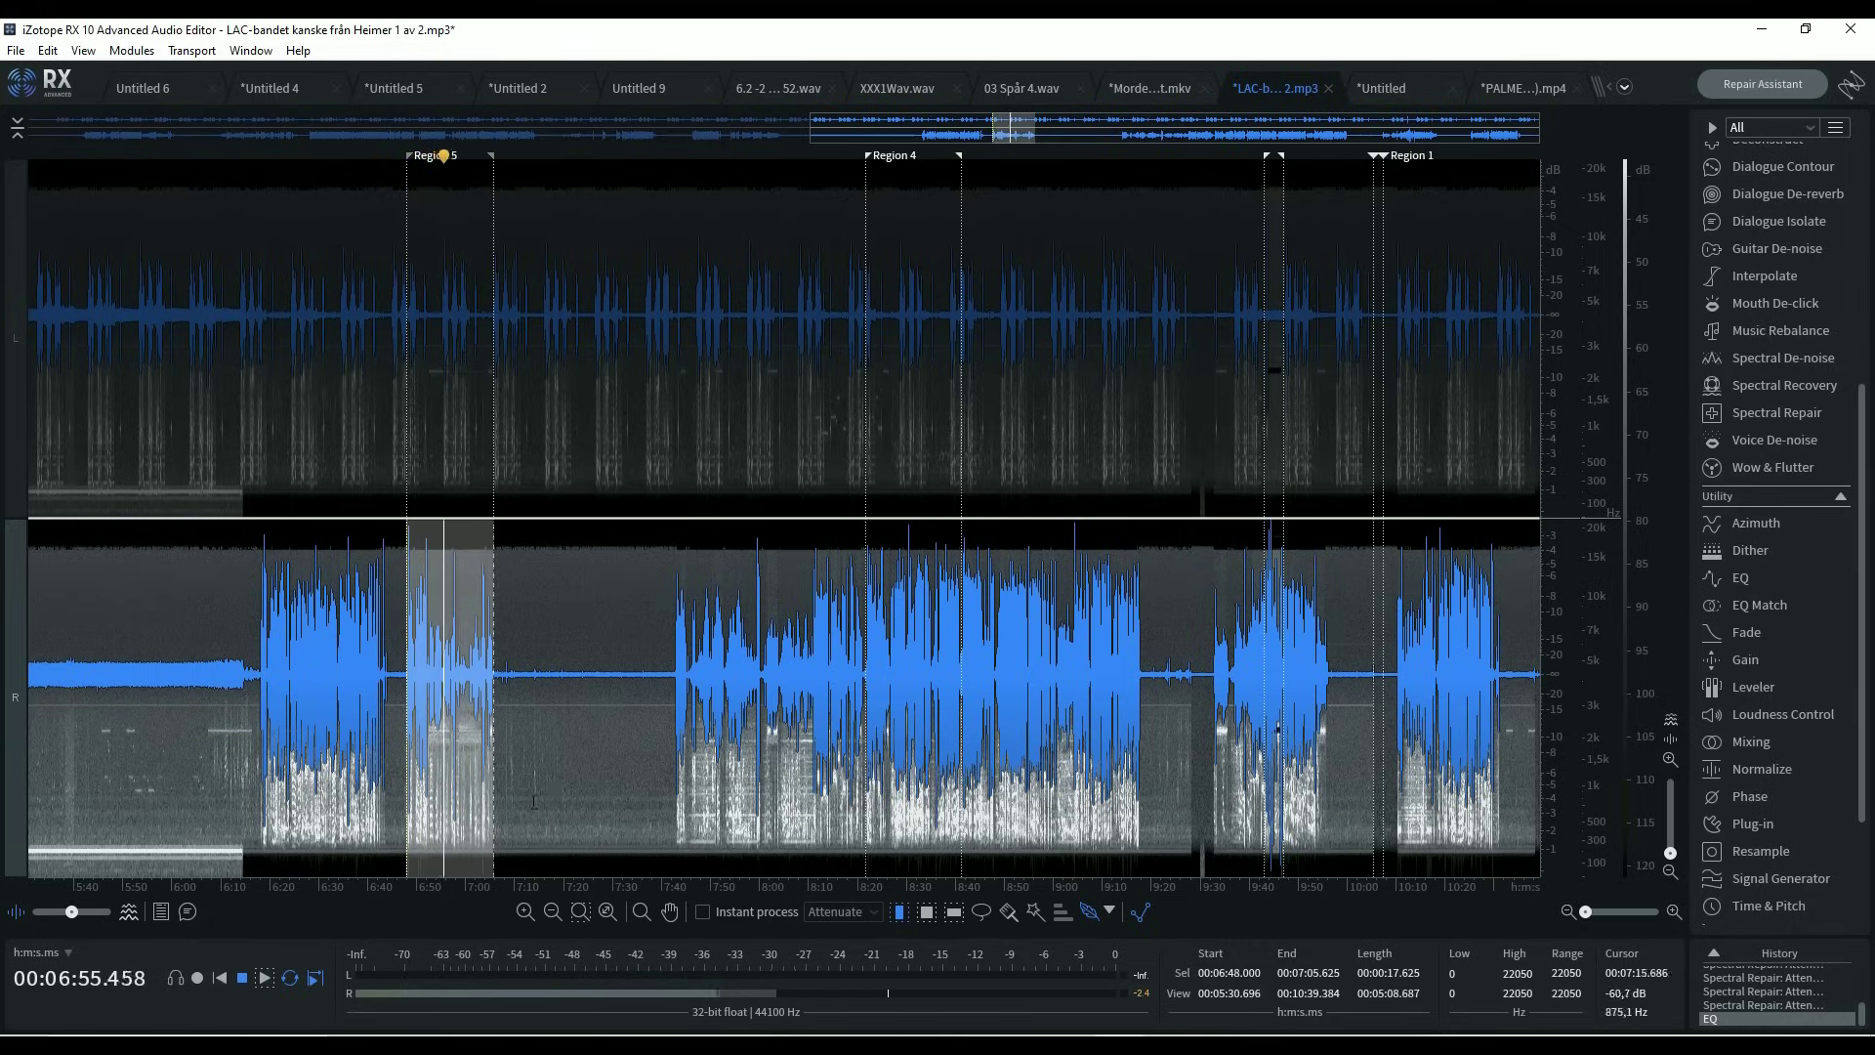
left_click(243, 979)
Zoom in around Region 5 and replay the selection through the right channel alone.
scroll(574, 779, "up", 1)
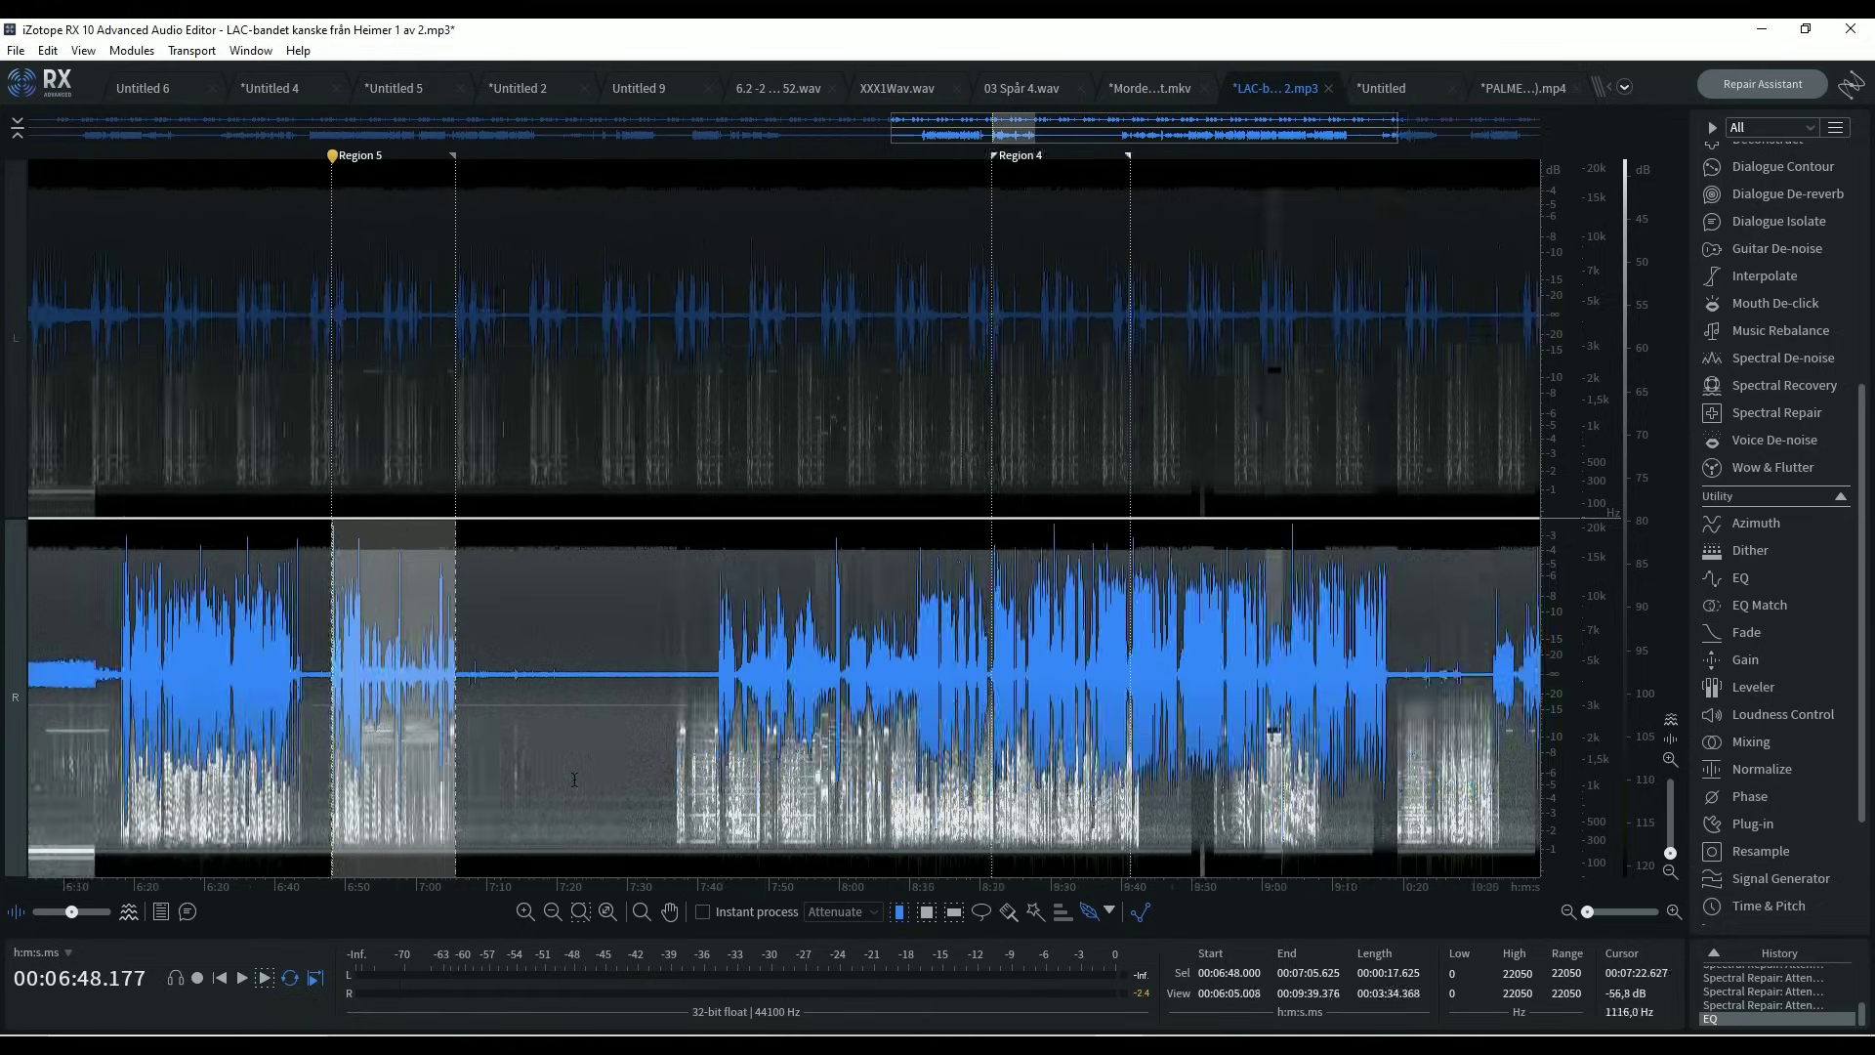
scroll(574, 779, "up", 2)
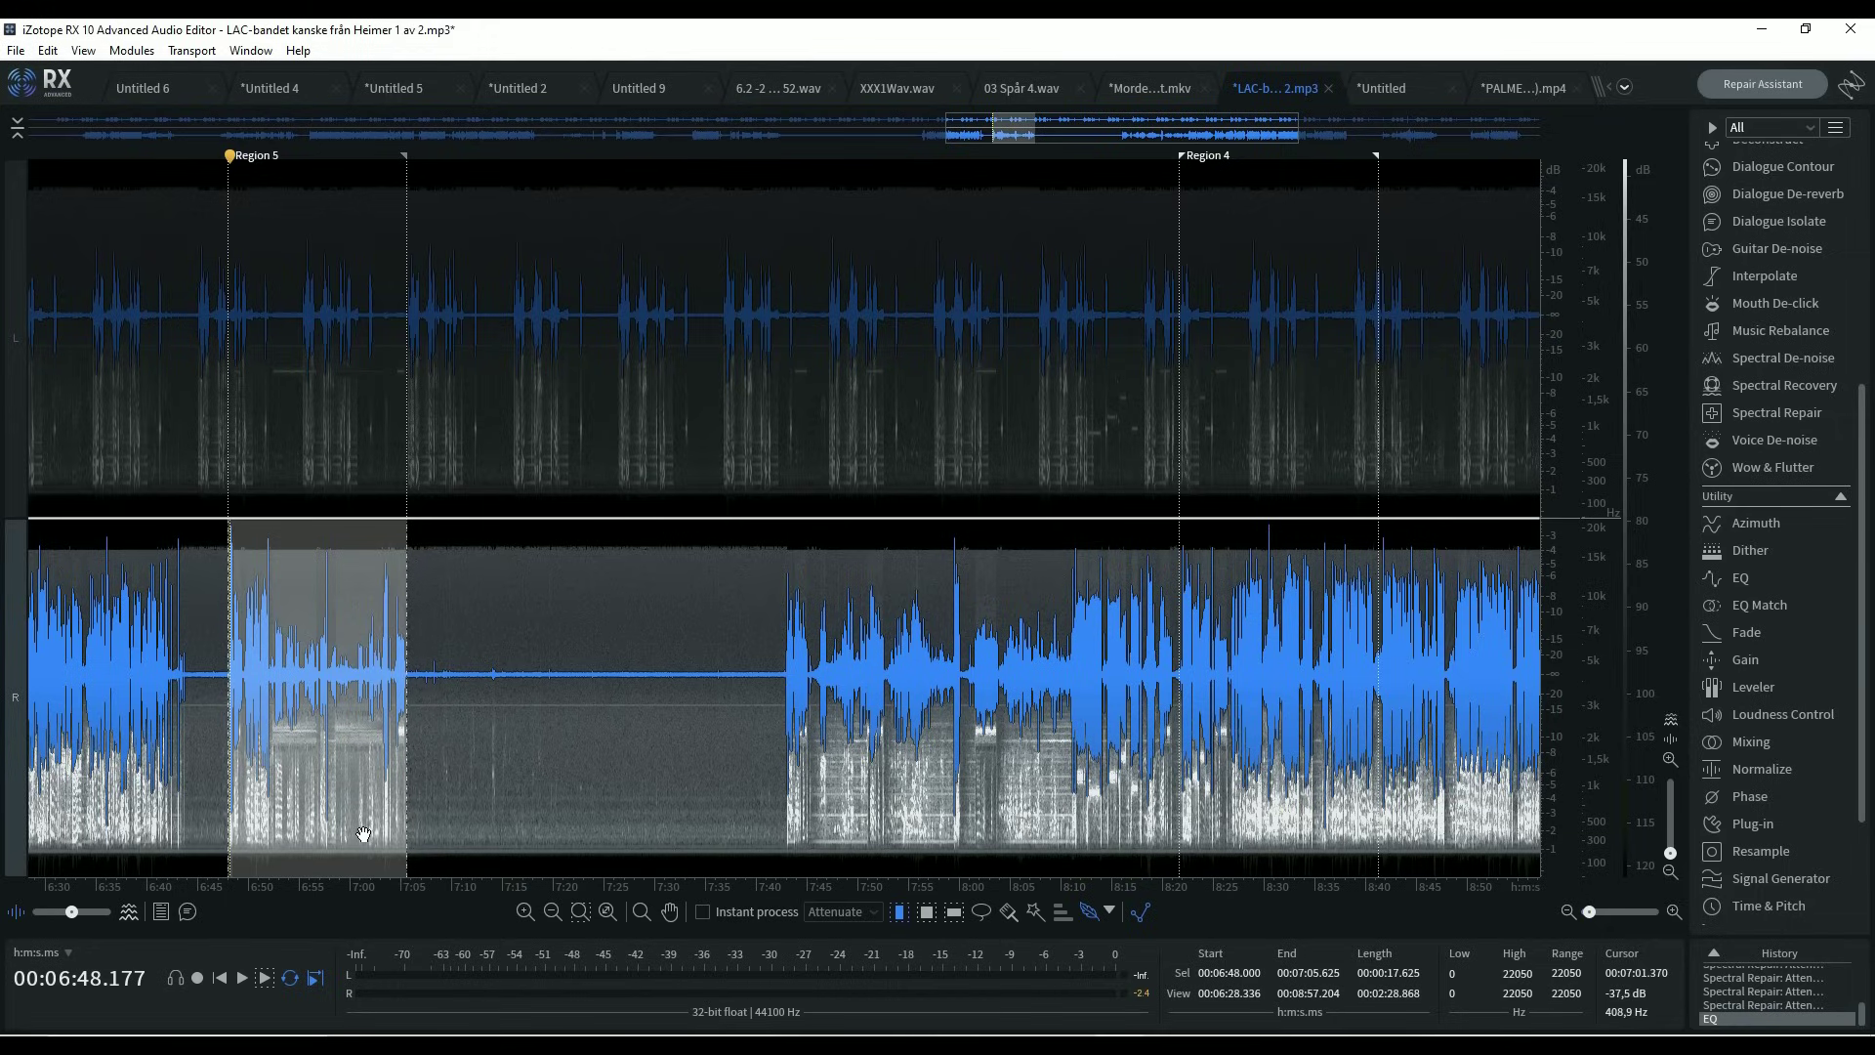
left_click(242, 977)
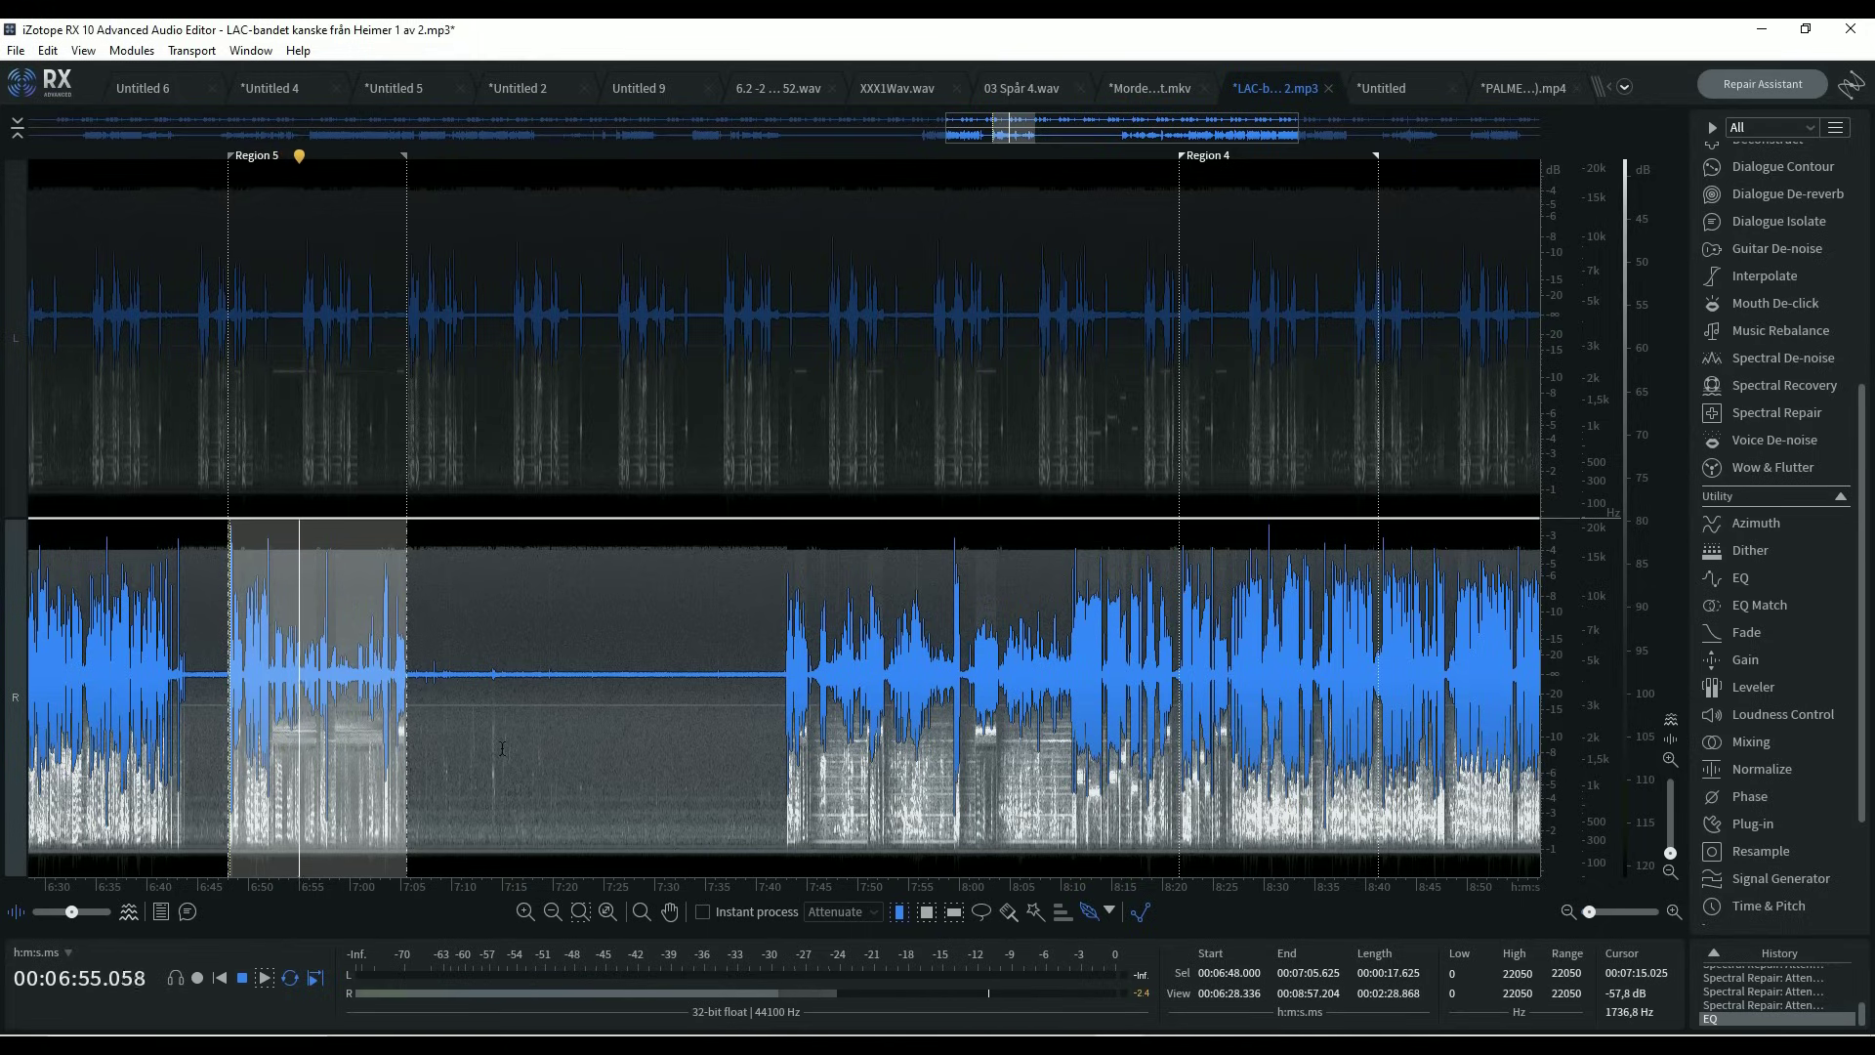
left_click(243, 978)
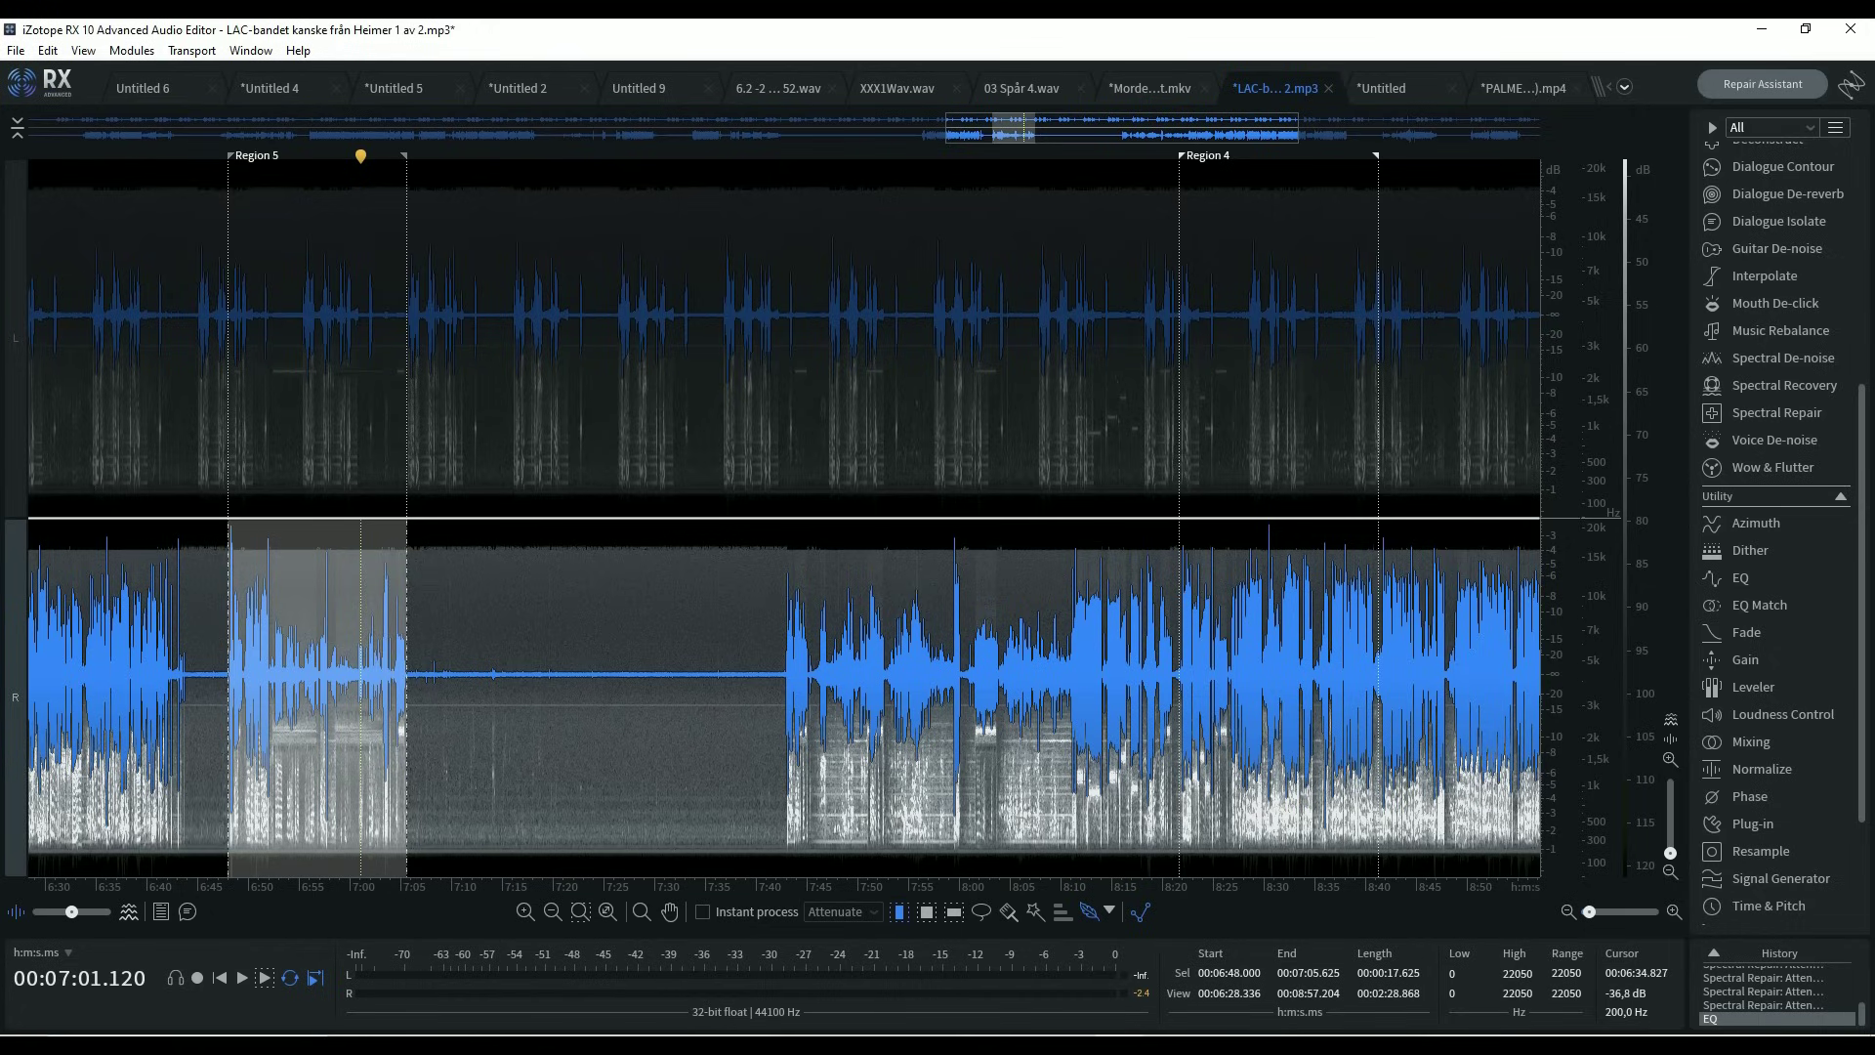
Audition Region 5 with only the left channel active, and reactivate both channels.
left_click(18, 350)
key("space")
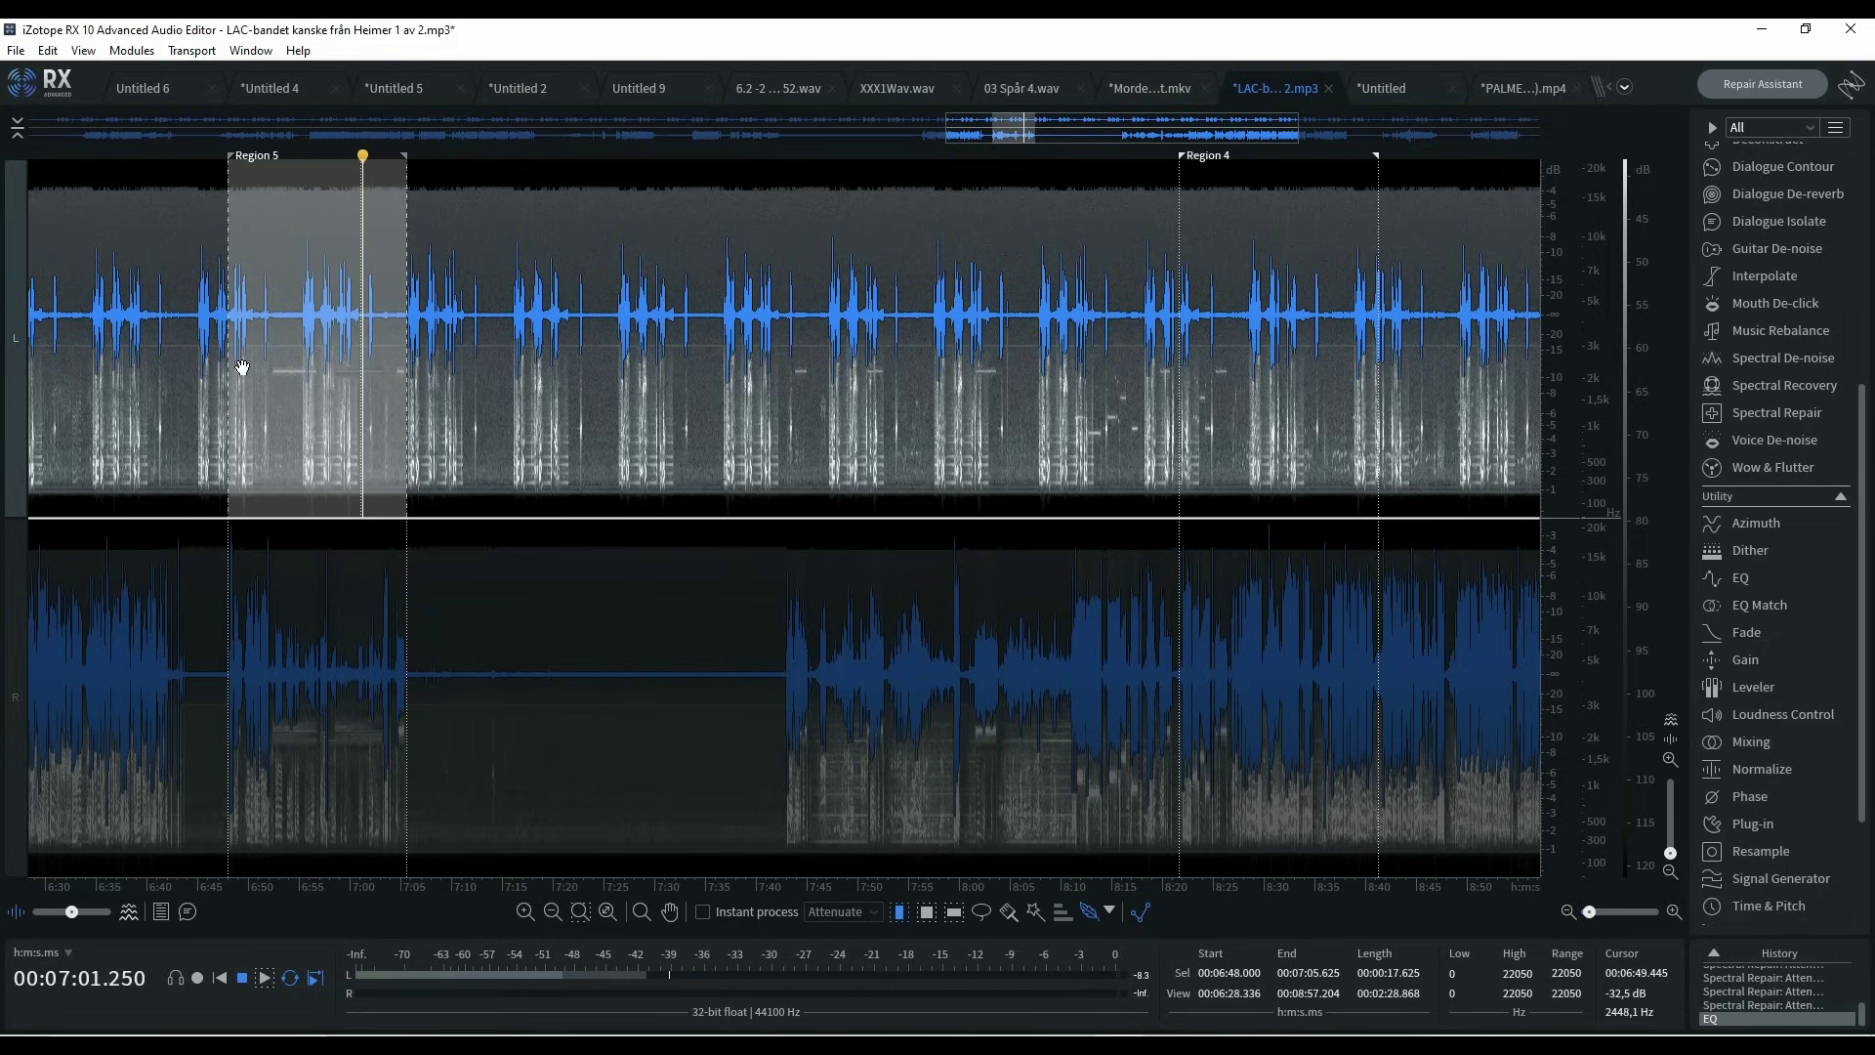
key("space")
left_click(19, 613)
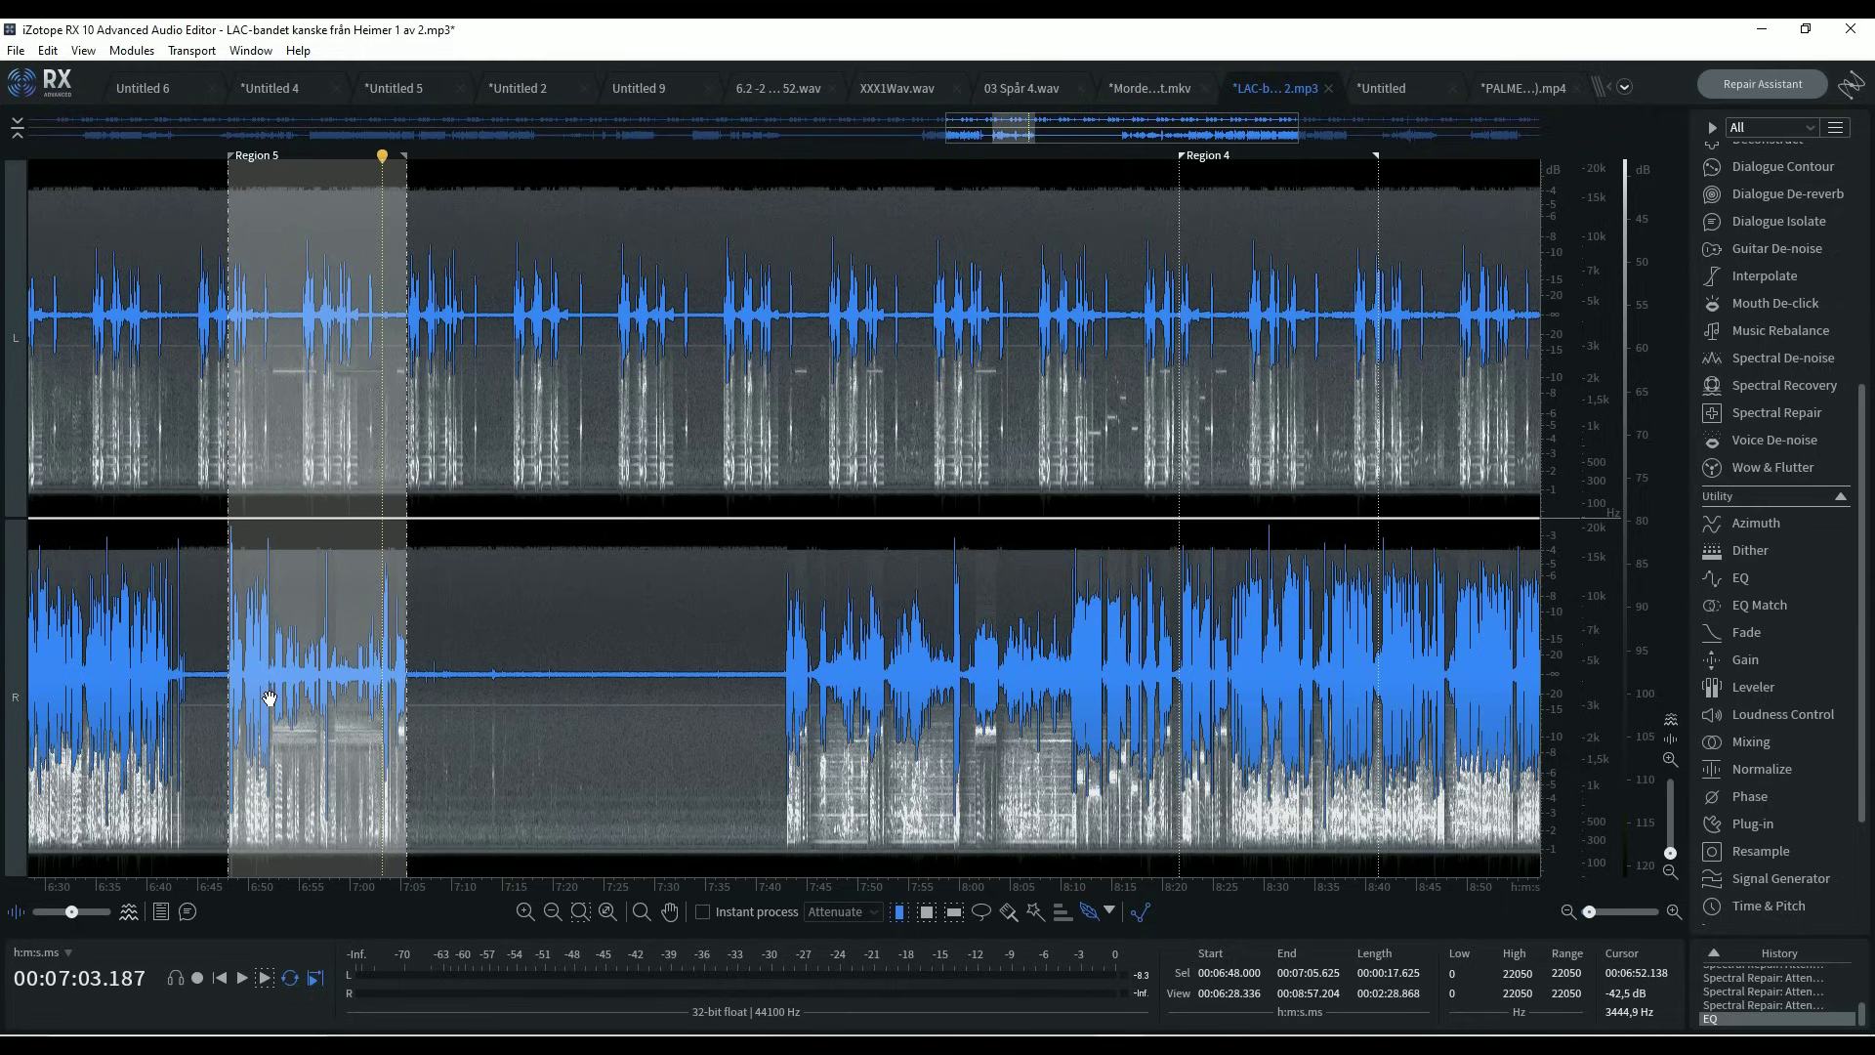
Isolate the right channel again and replay a short part near the end of Region 5.
left_click(17, 725)
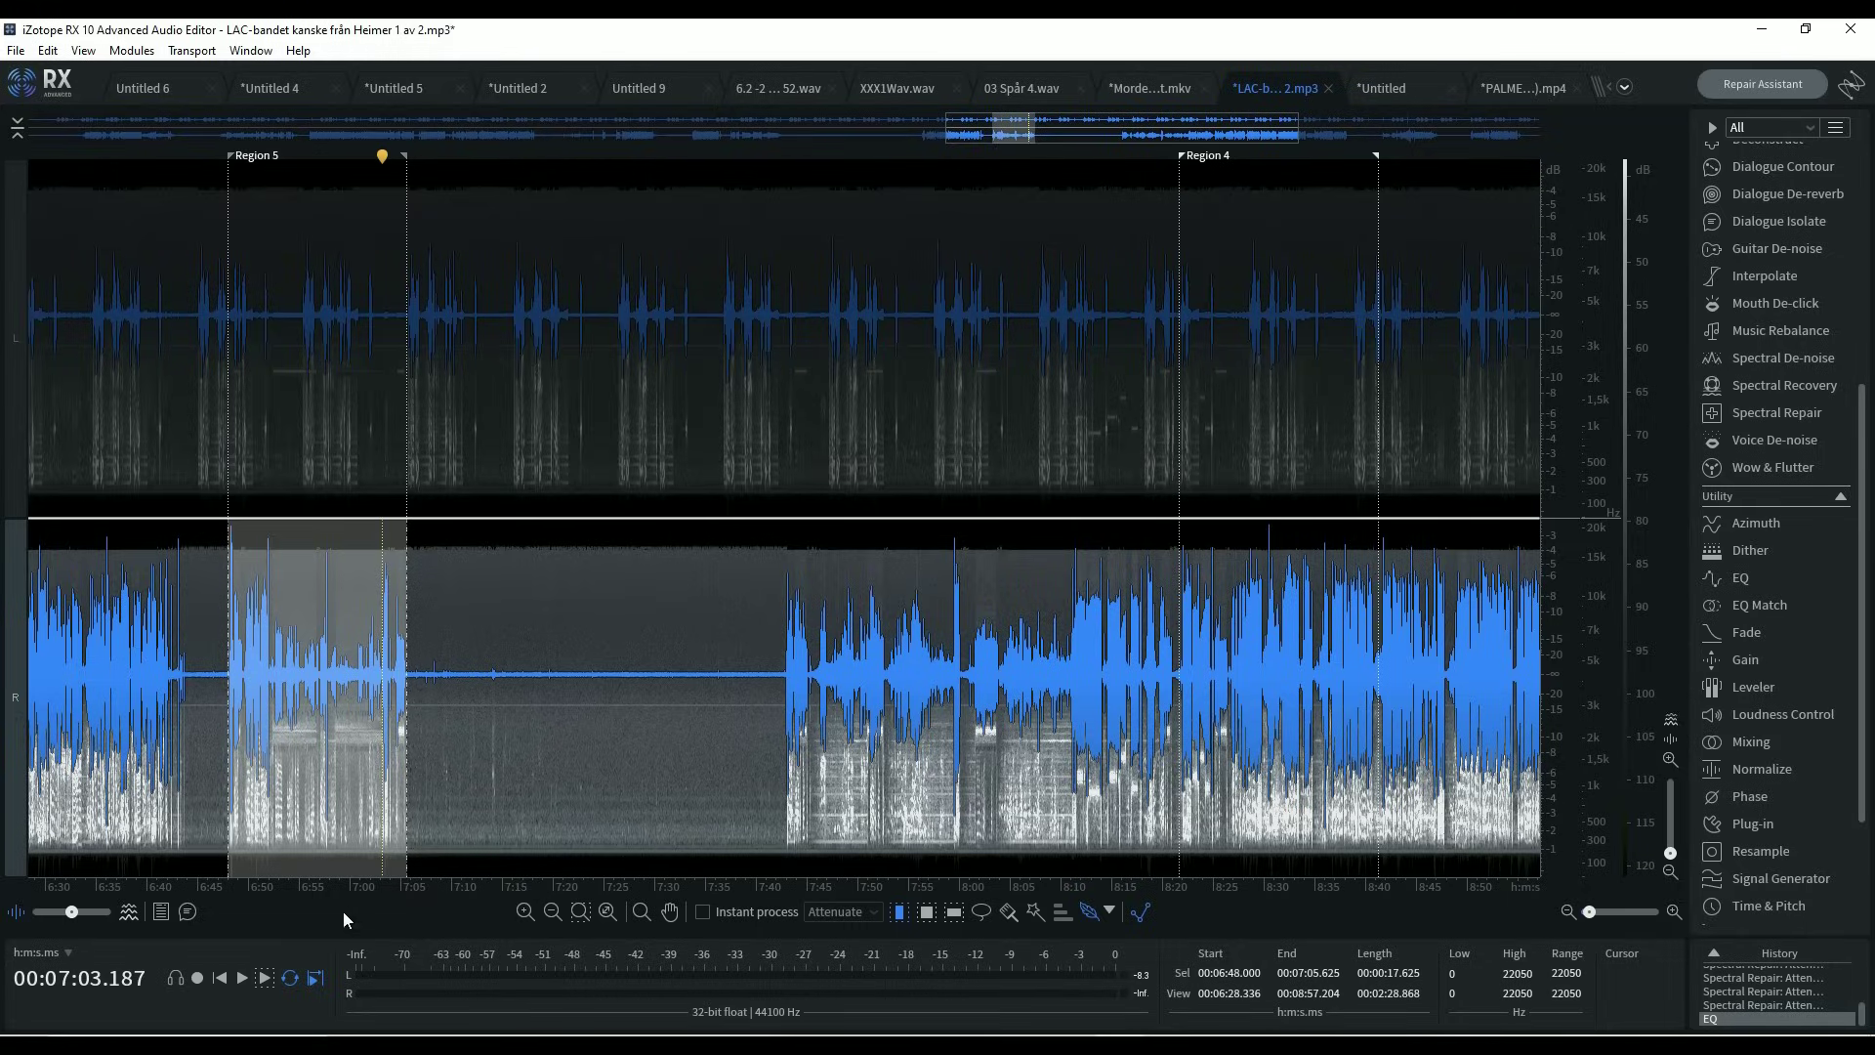
left_click(242, 977)
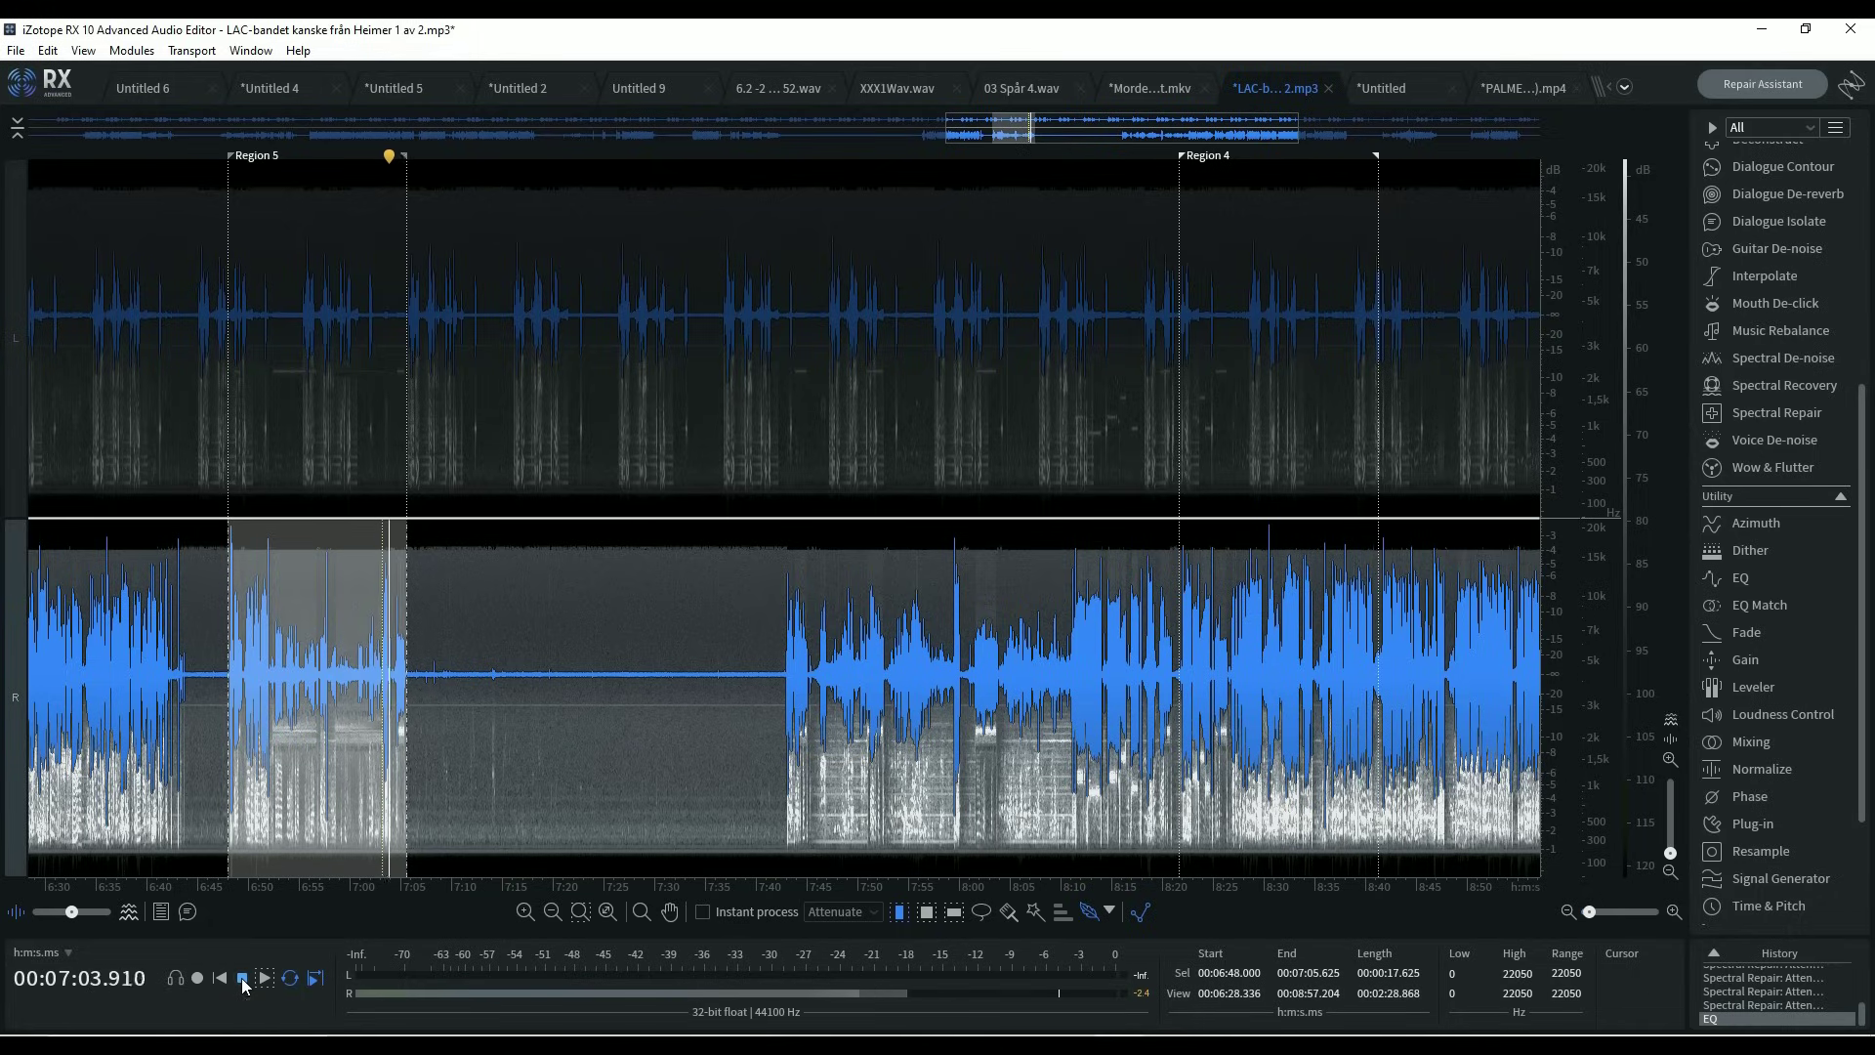
left_click(242, 977)
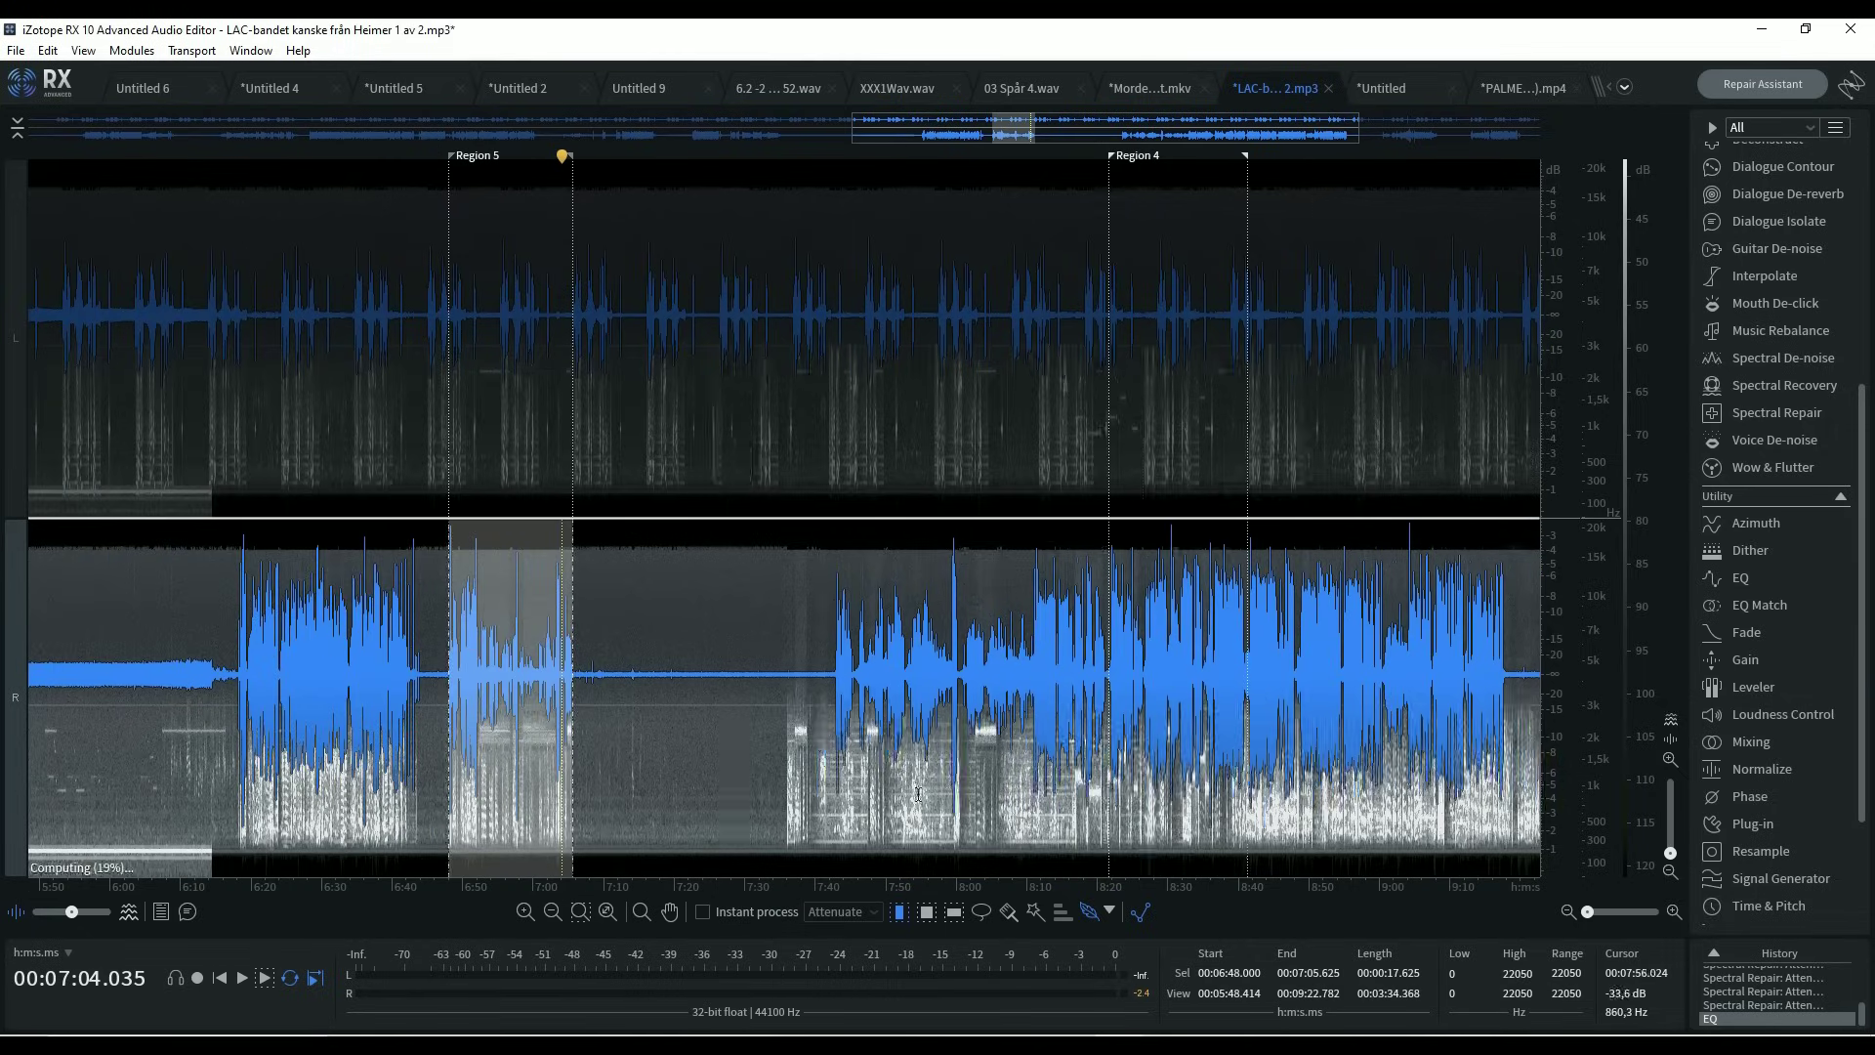
Select the Region 4 range from 00:08:21.679 to 00:08:41.289 across both channels and enlarge it in the view.
scroll(950, 723, "down", 2)
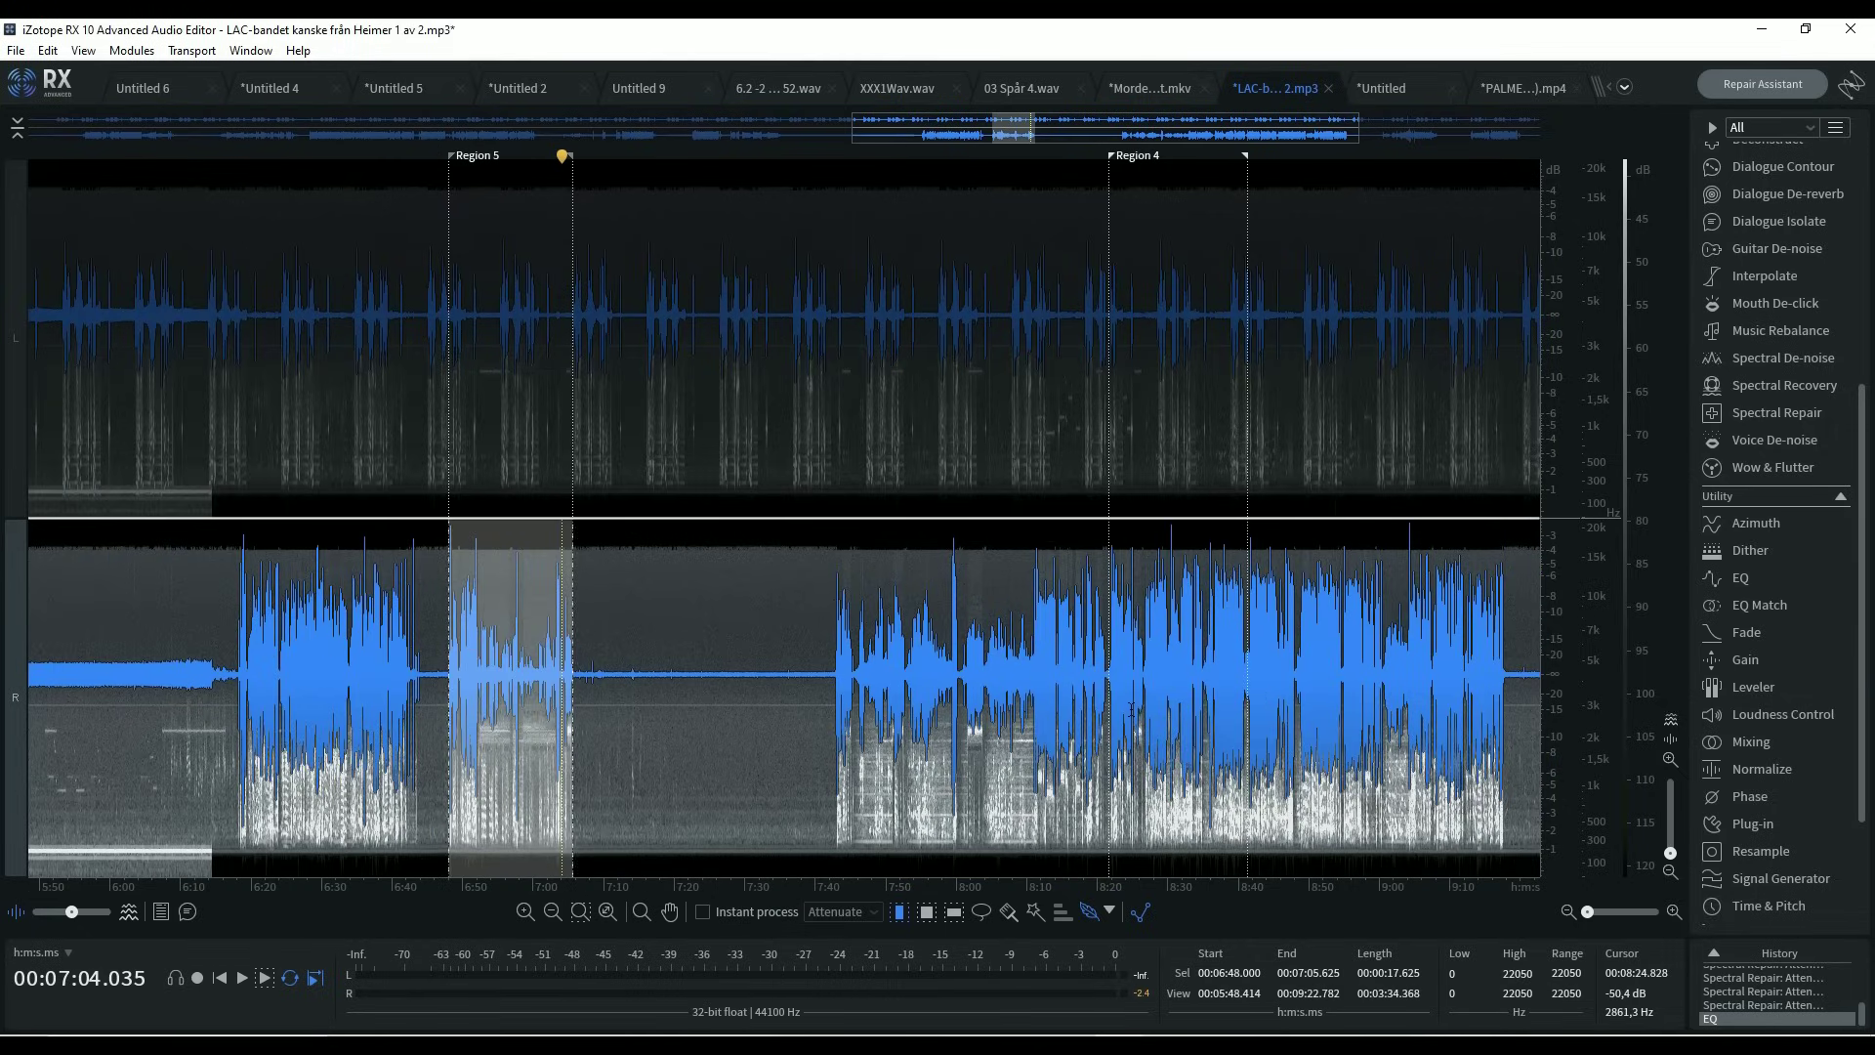
left_click(1131, 710)
left_click_drag(1109, 695, 1259, 695)
scroll(1109, 791, "up", 2)
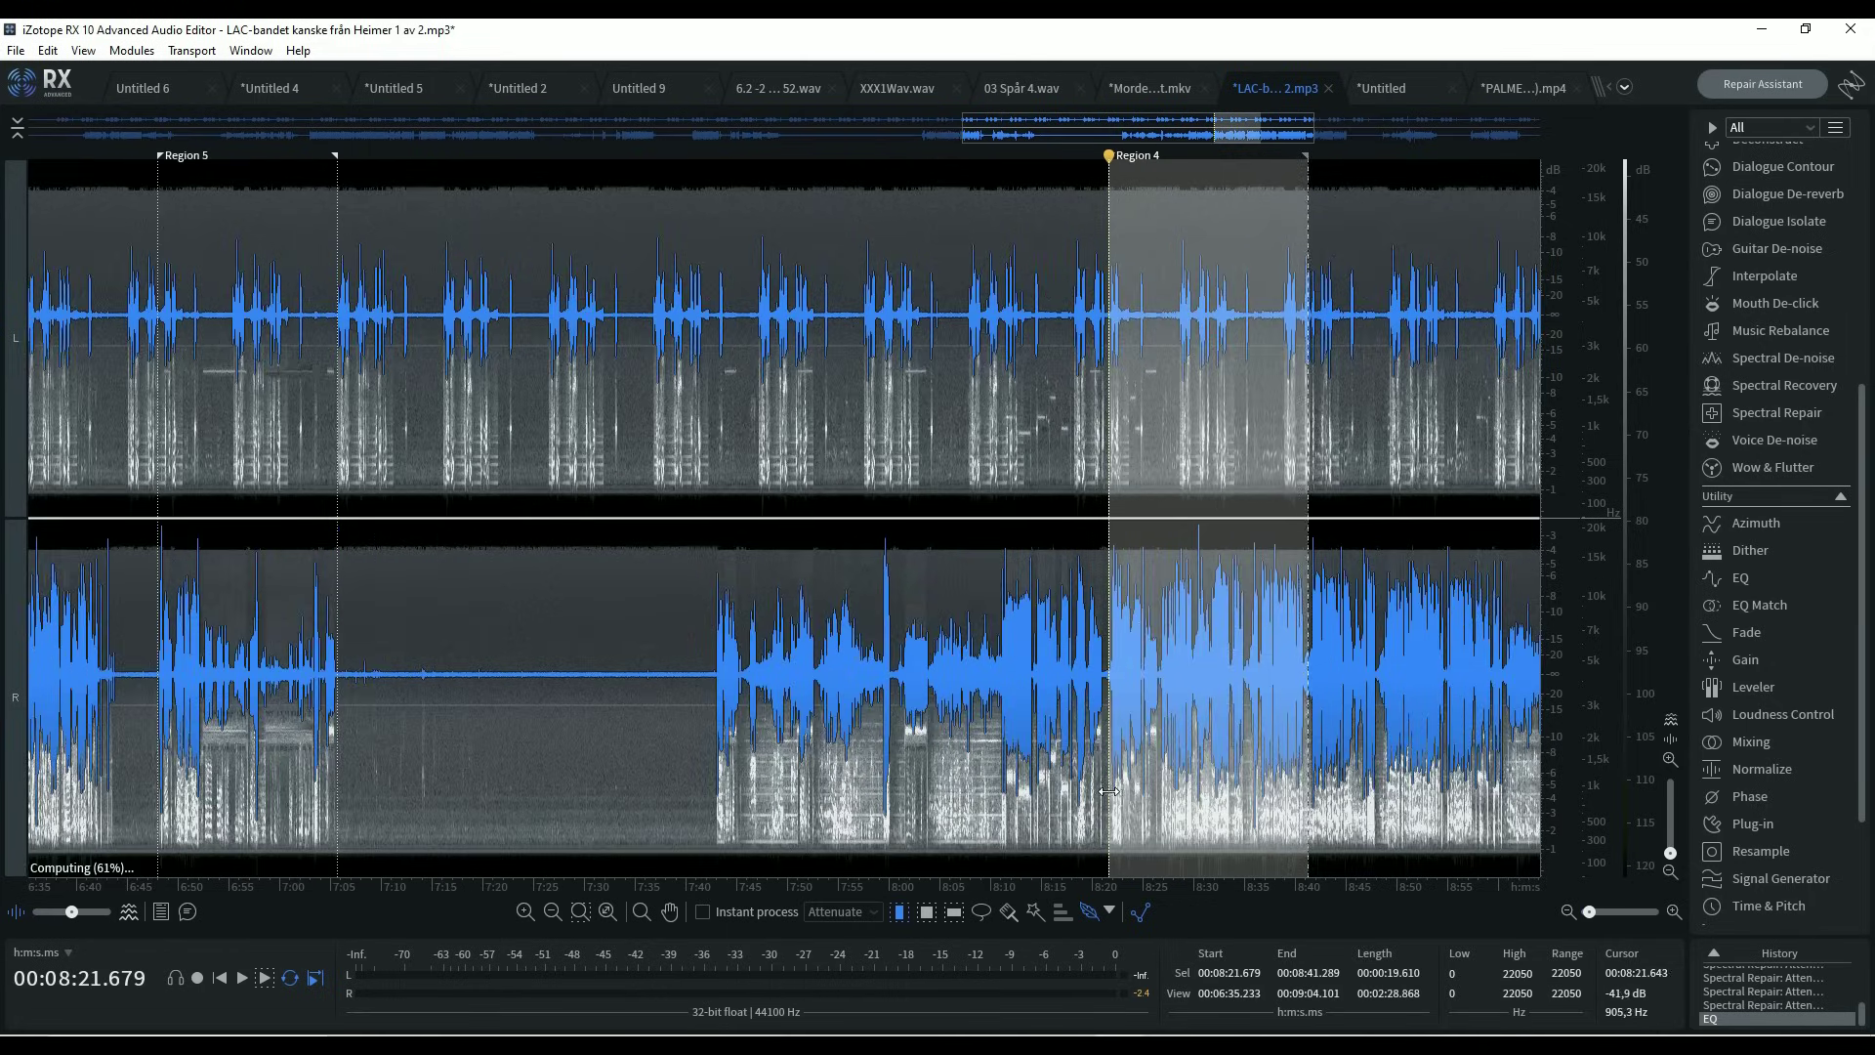
left_click(1183, 117)
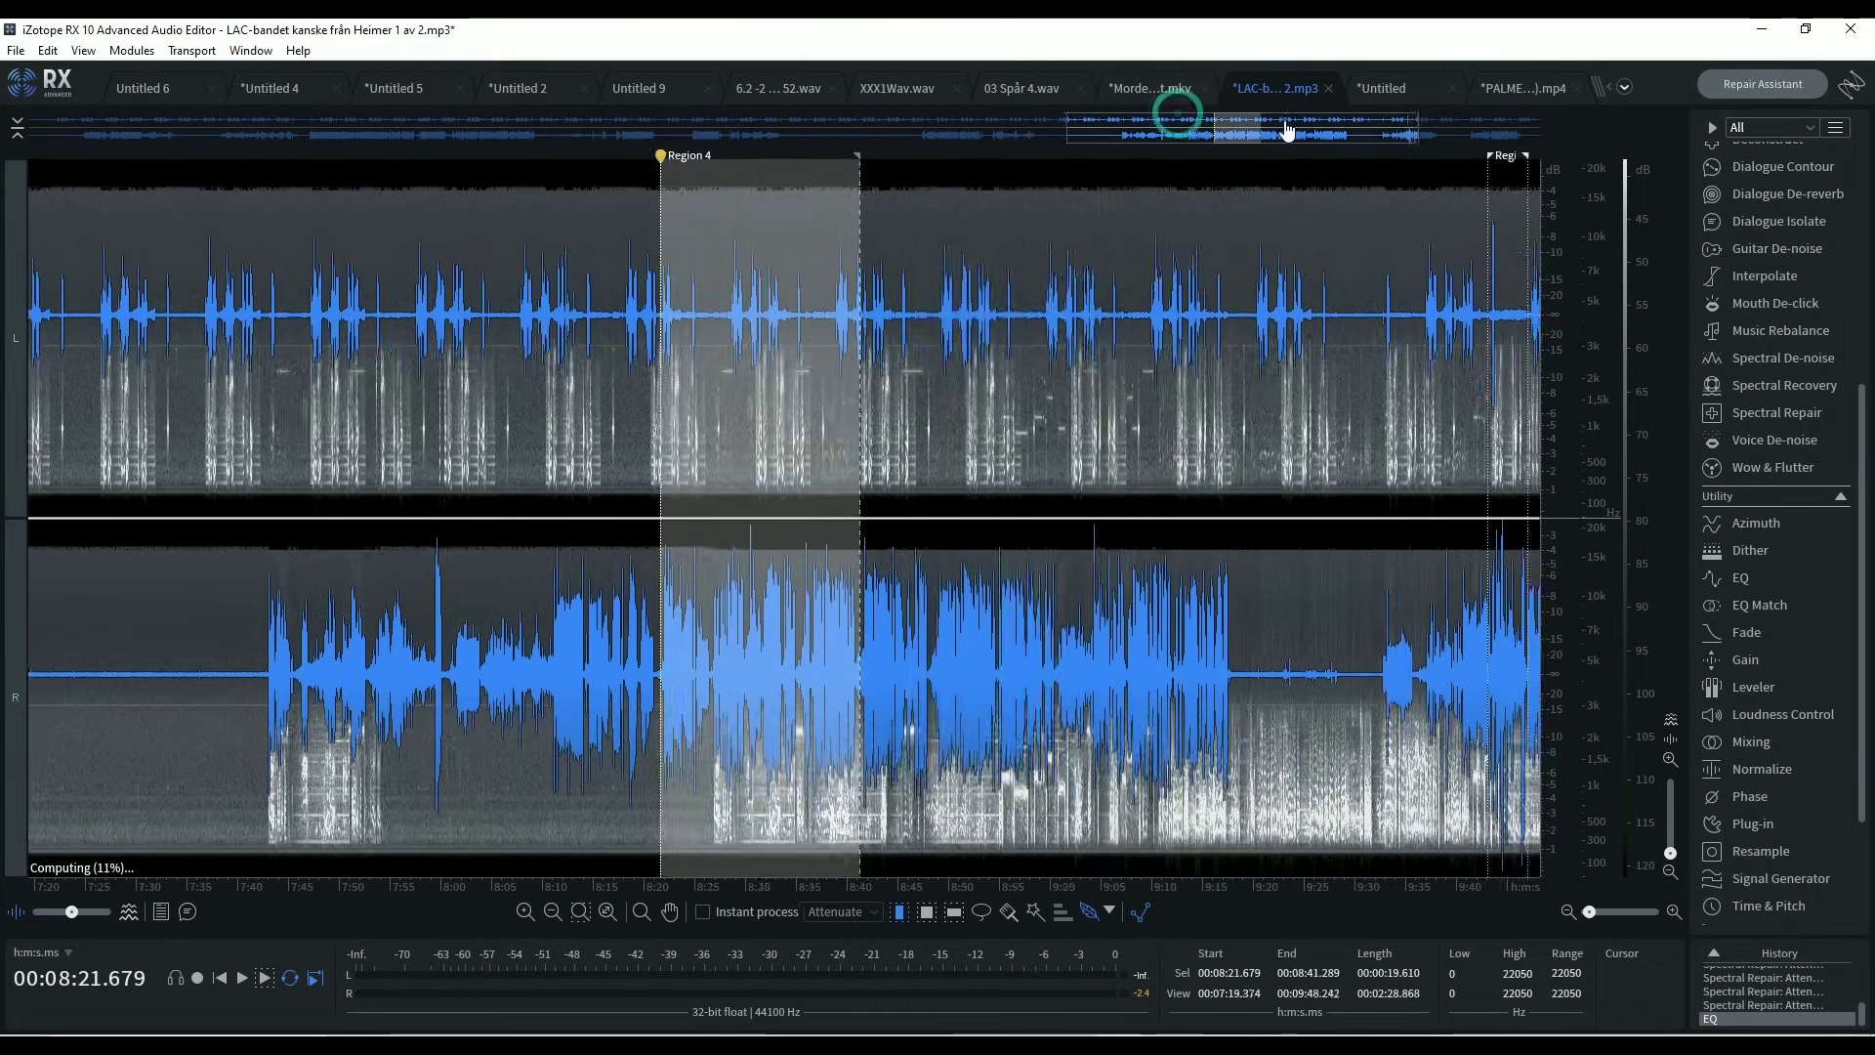
scroll(703, 567, "up", 2)
scroll(703, 566, "up", 1)
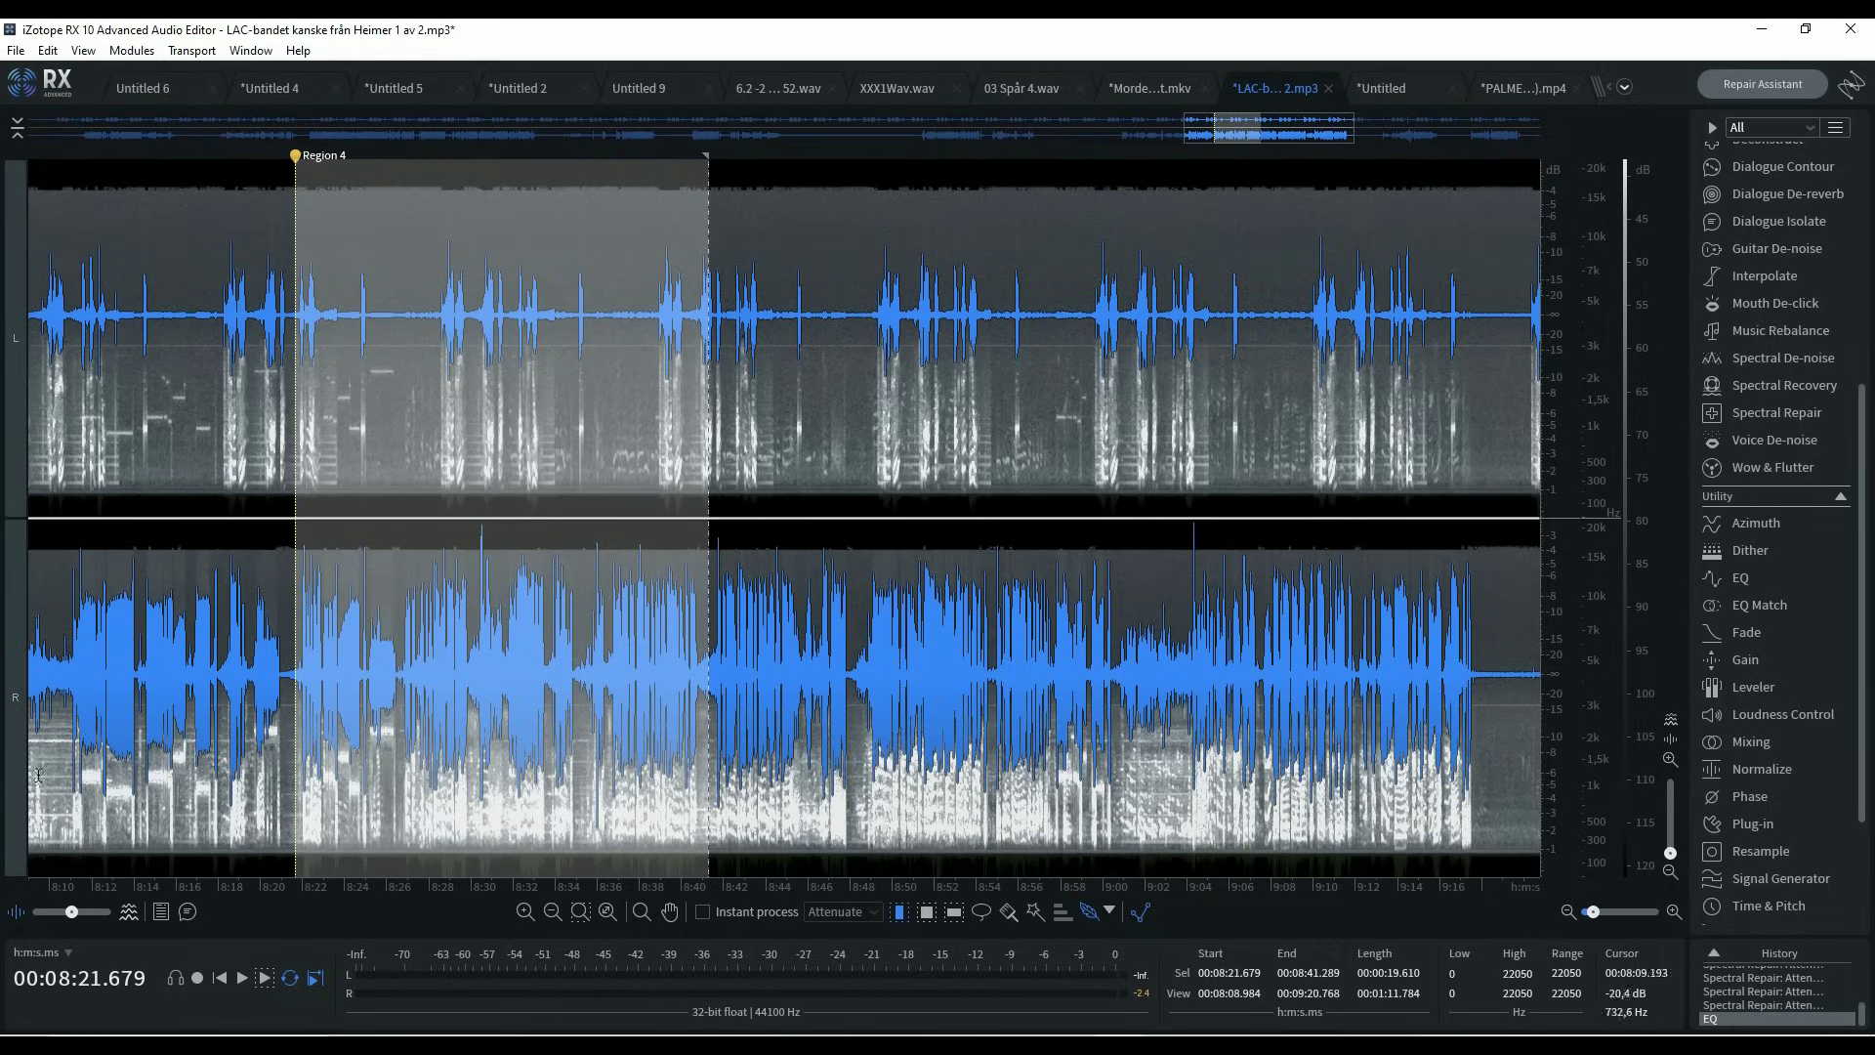
Audition the selected Region 4 audio with only the right channel active.
left_click(12, 677)
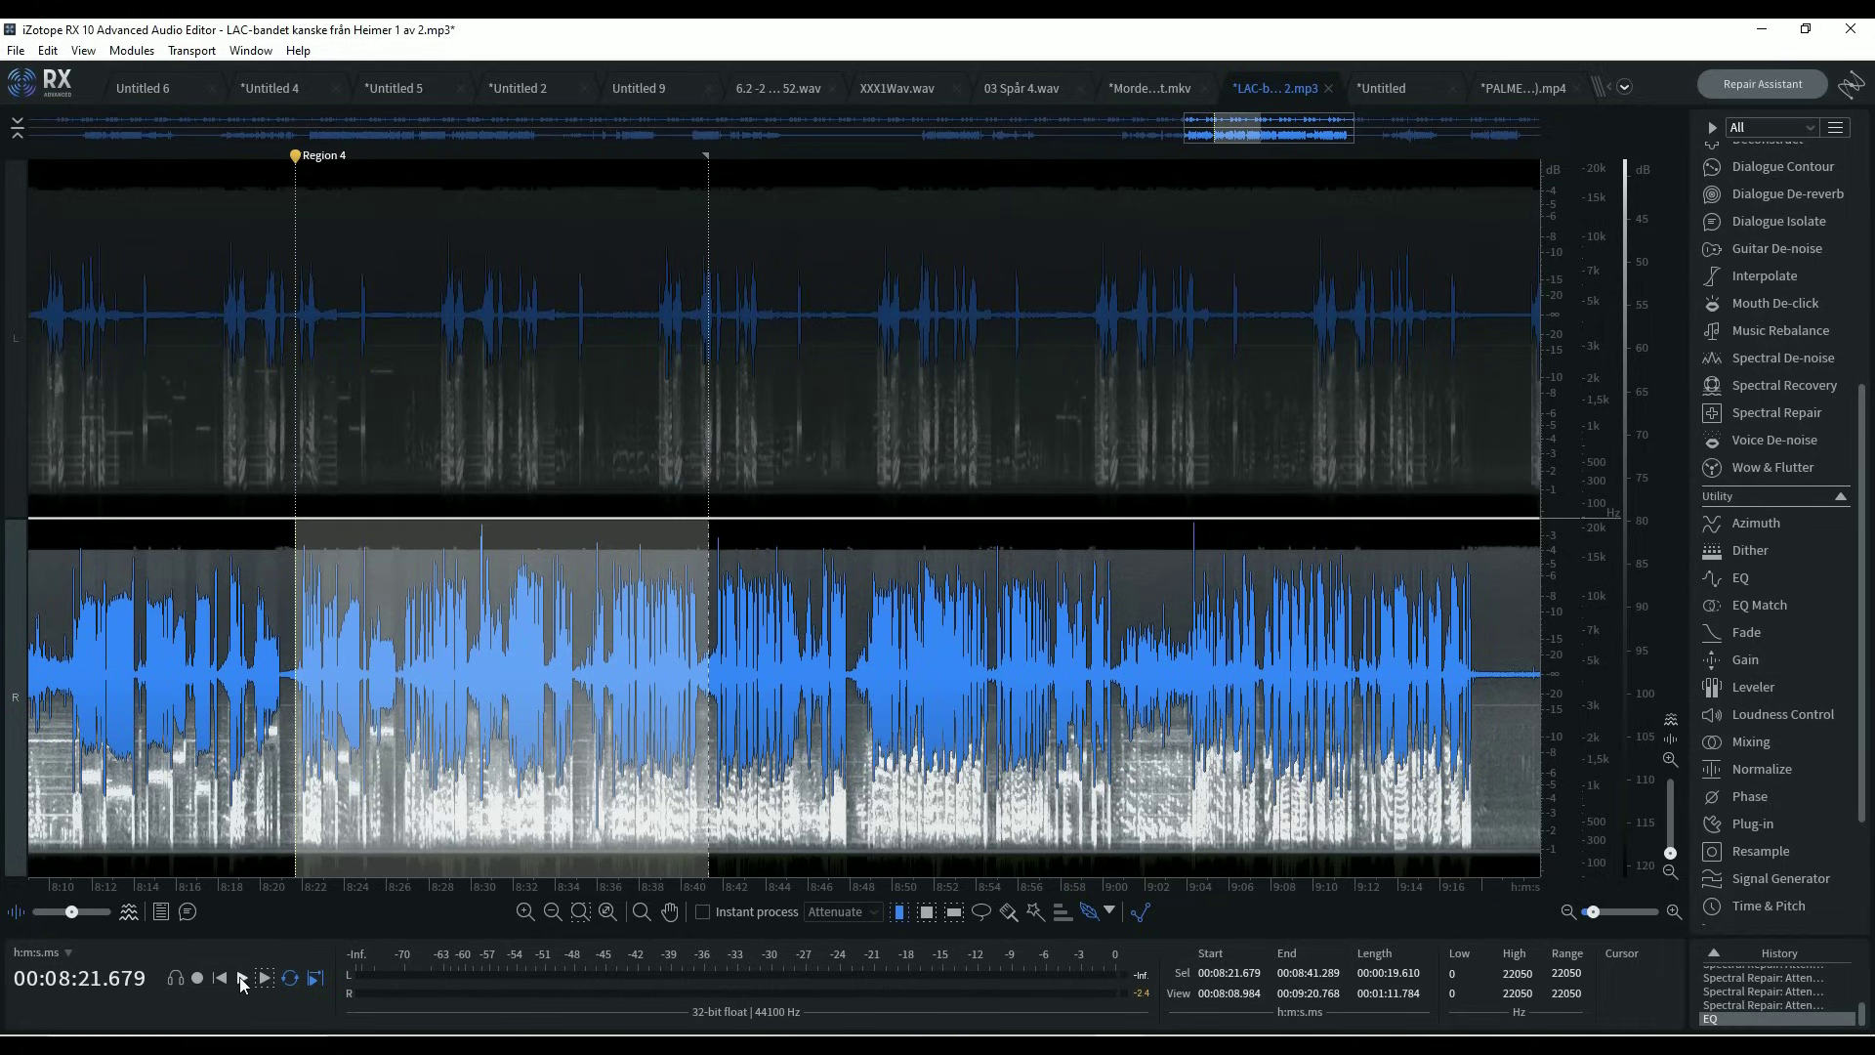
left_click(243, 978)
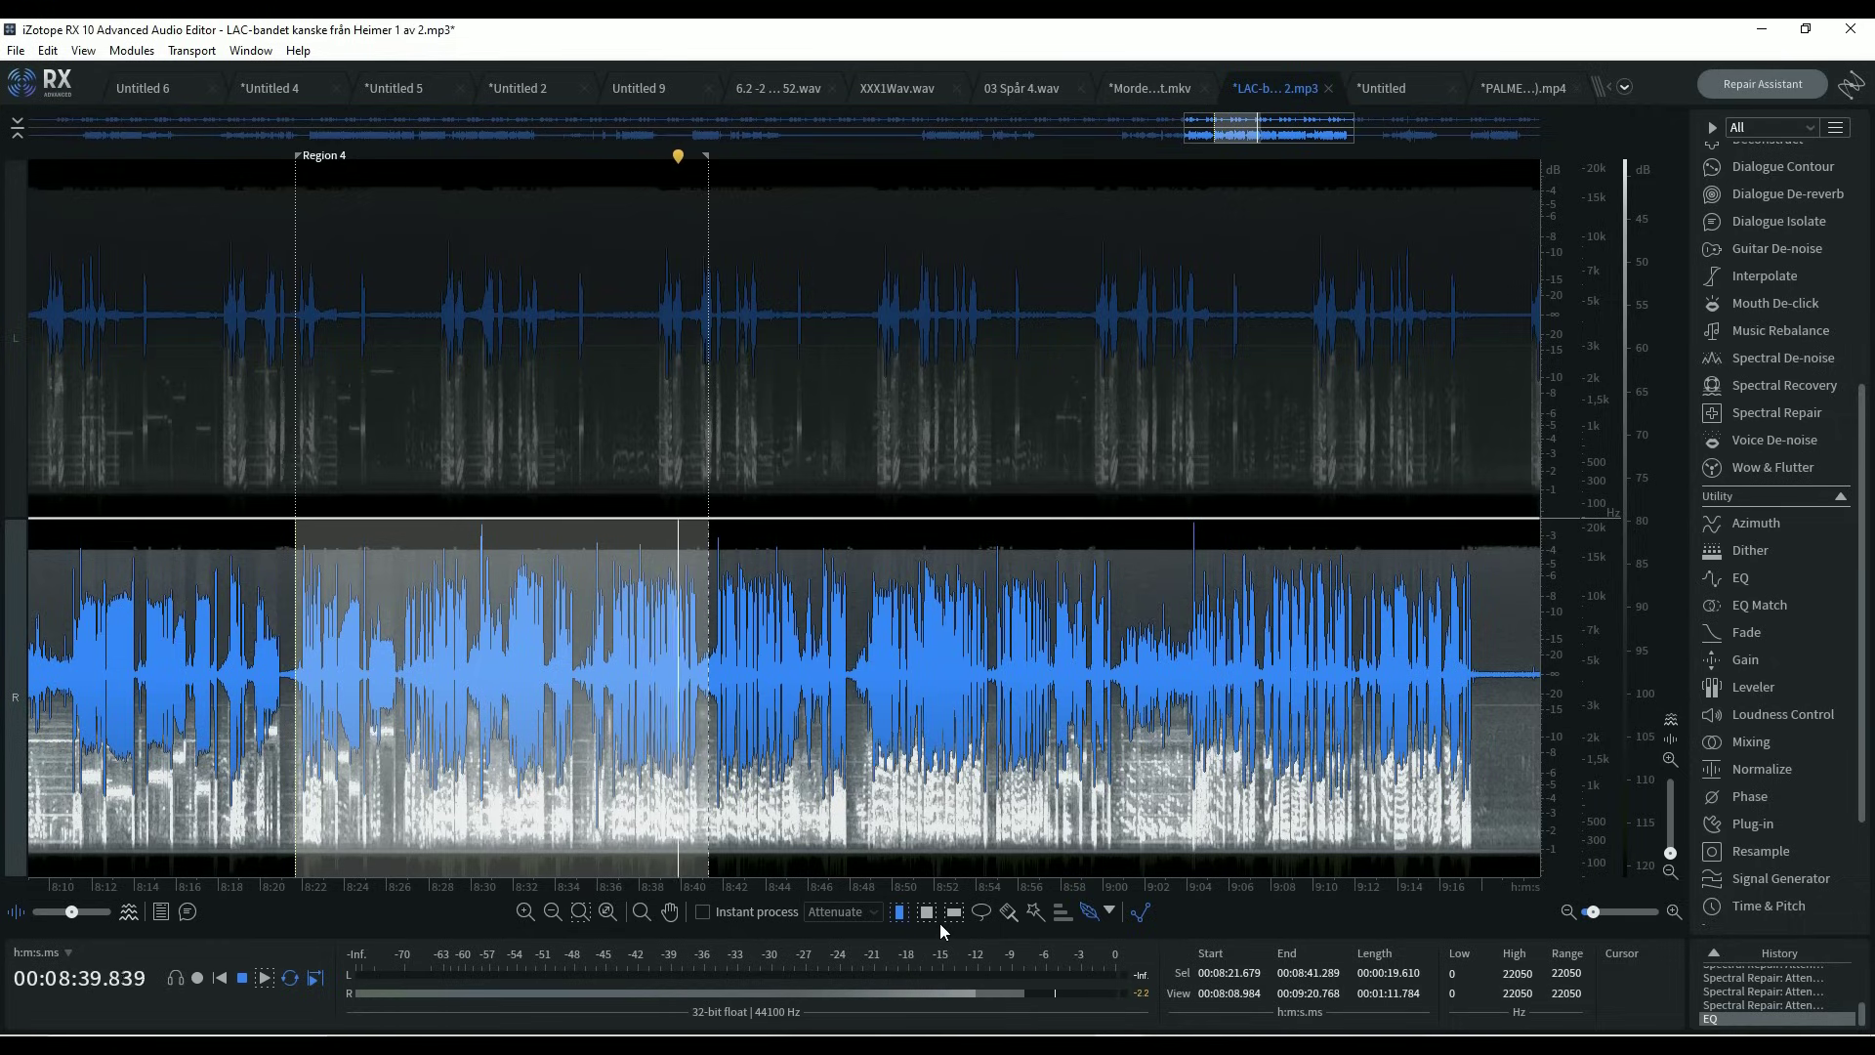
key("space")
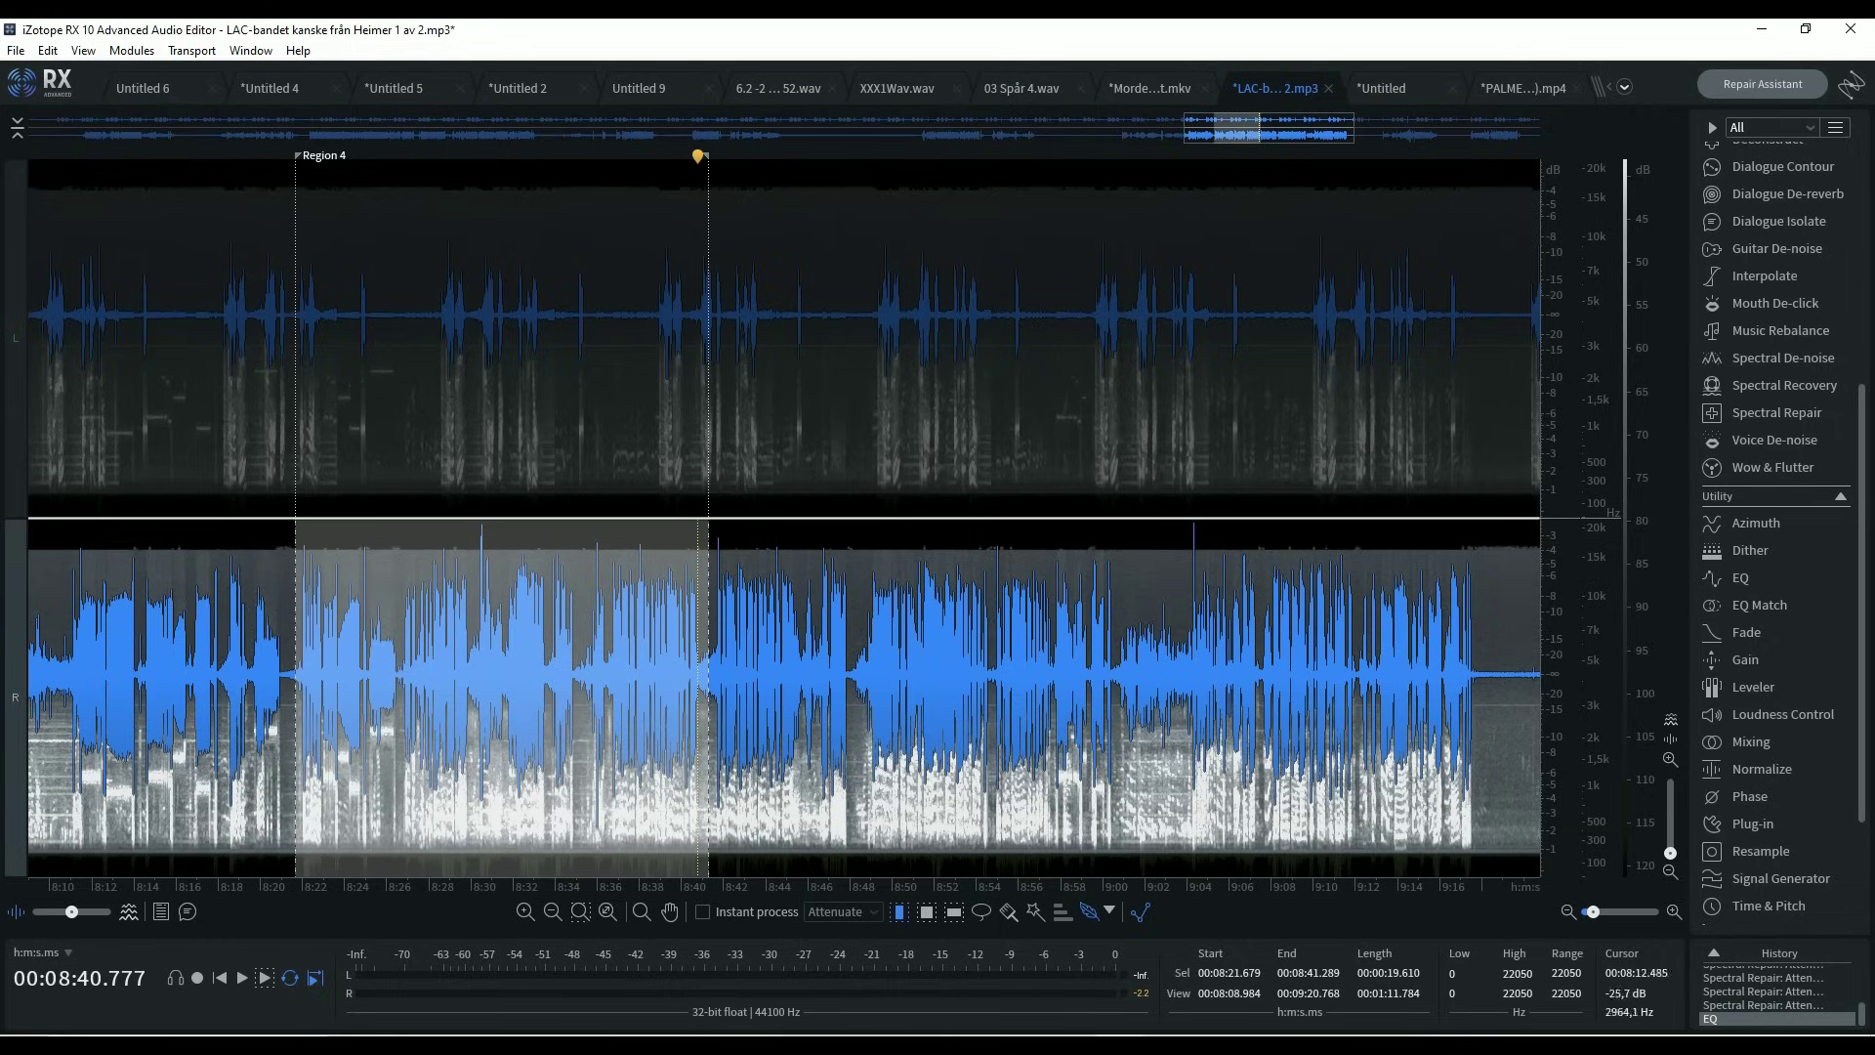
Audition Region 4 with only the left channel active, and reactivate both channels.
left_click(14, 359)
left_click(14, 360)
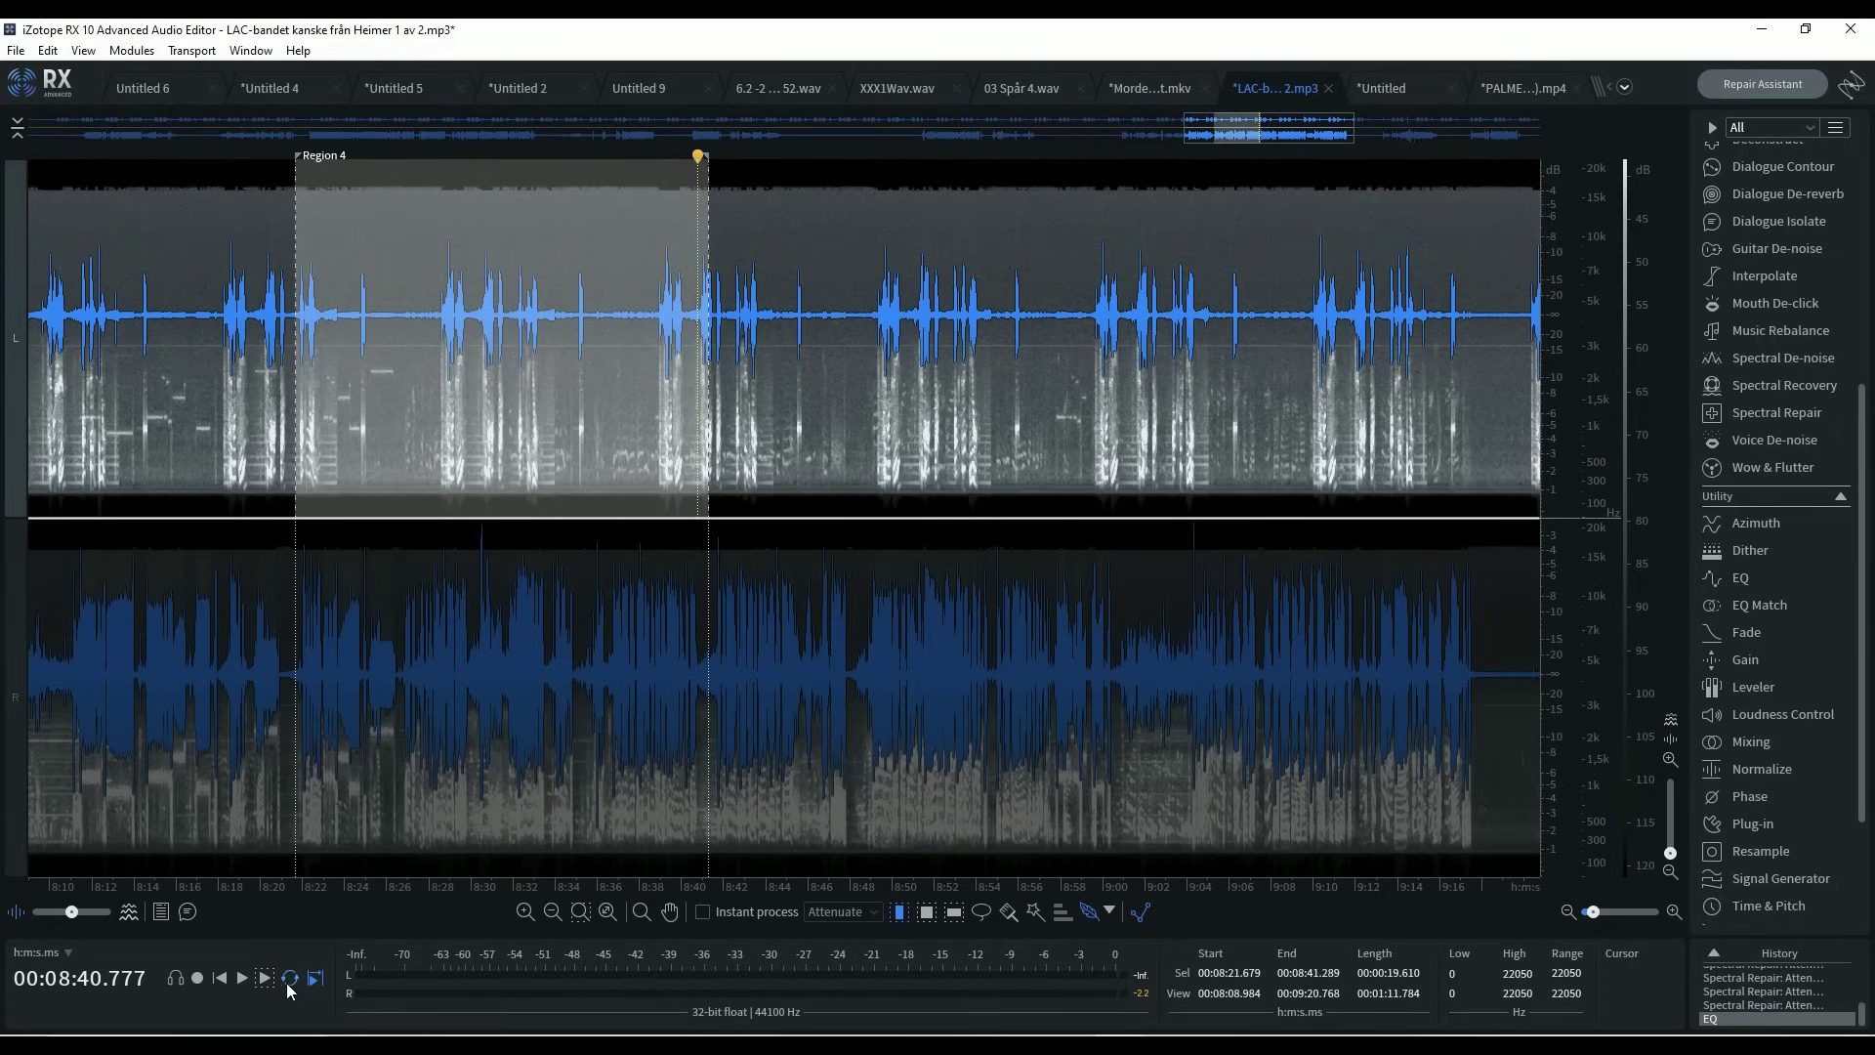
left_click(243, 977)
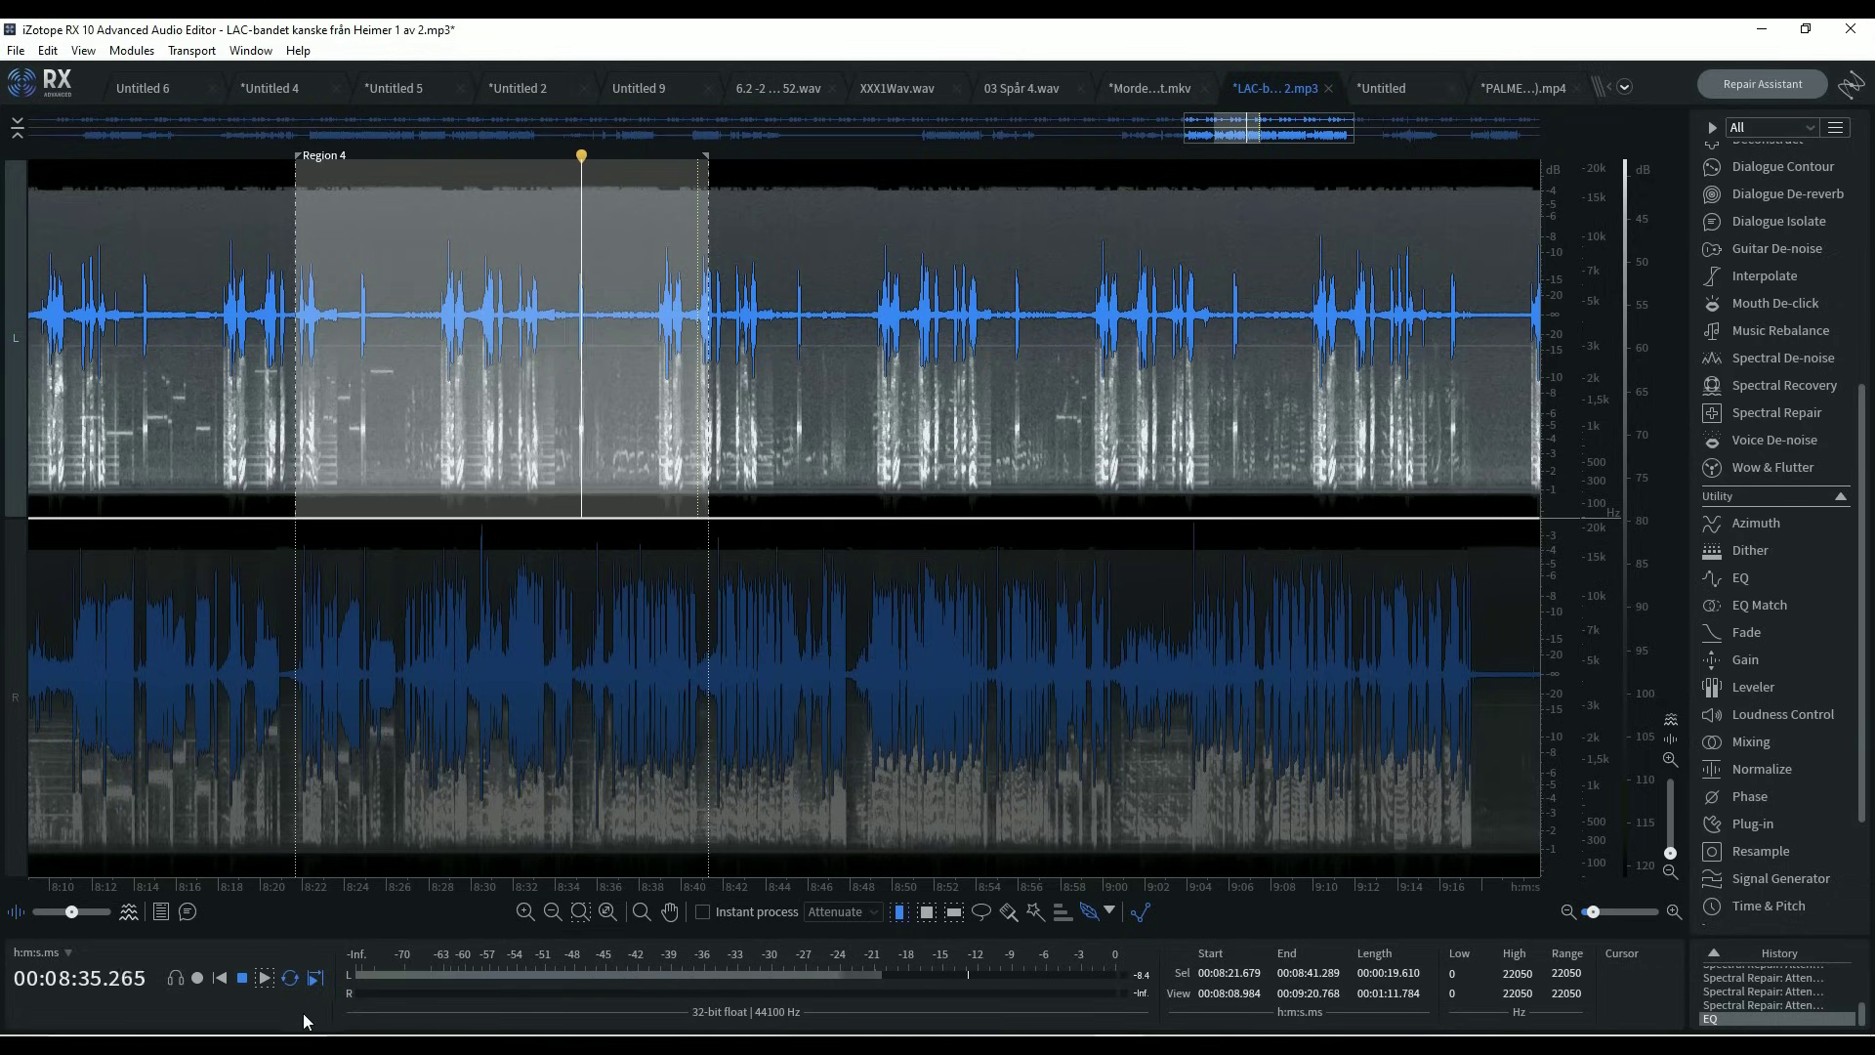
left_click(243, 978)
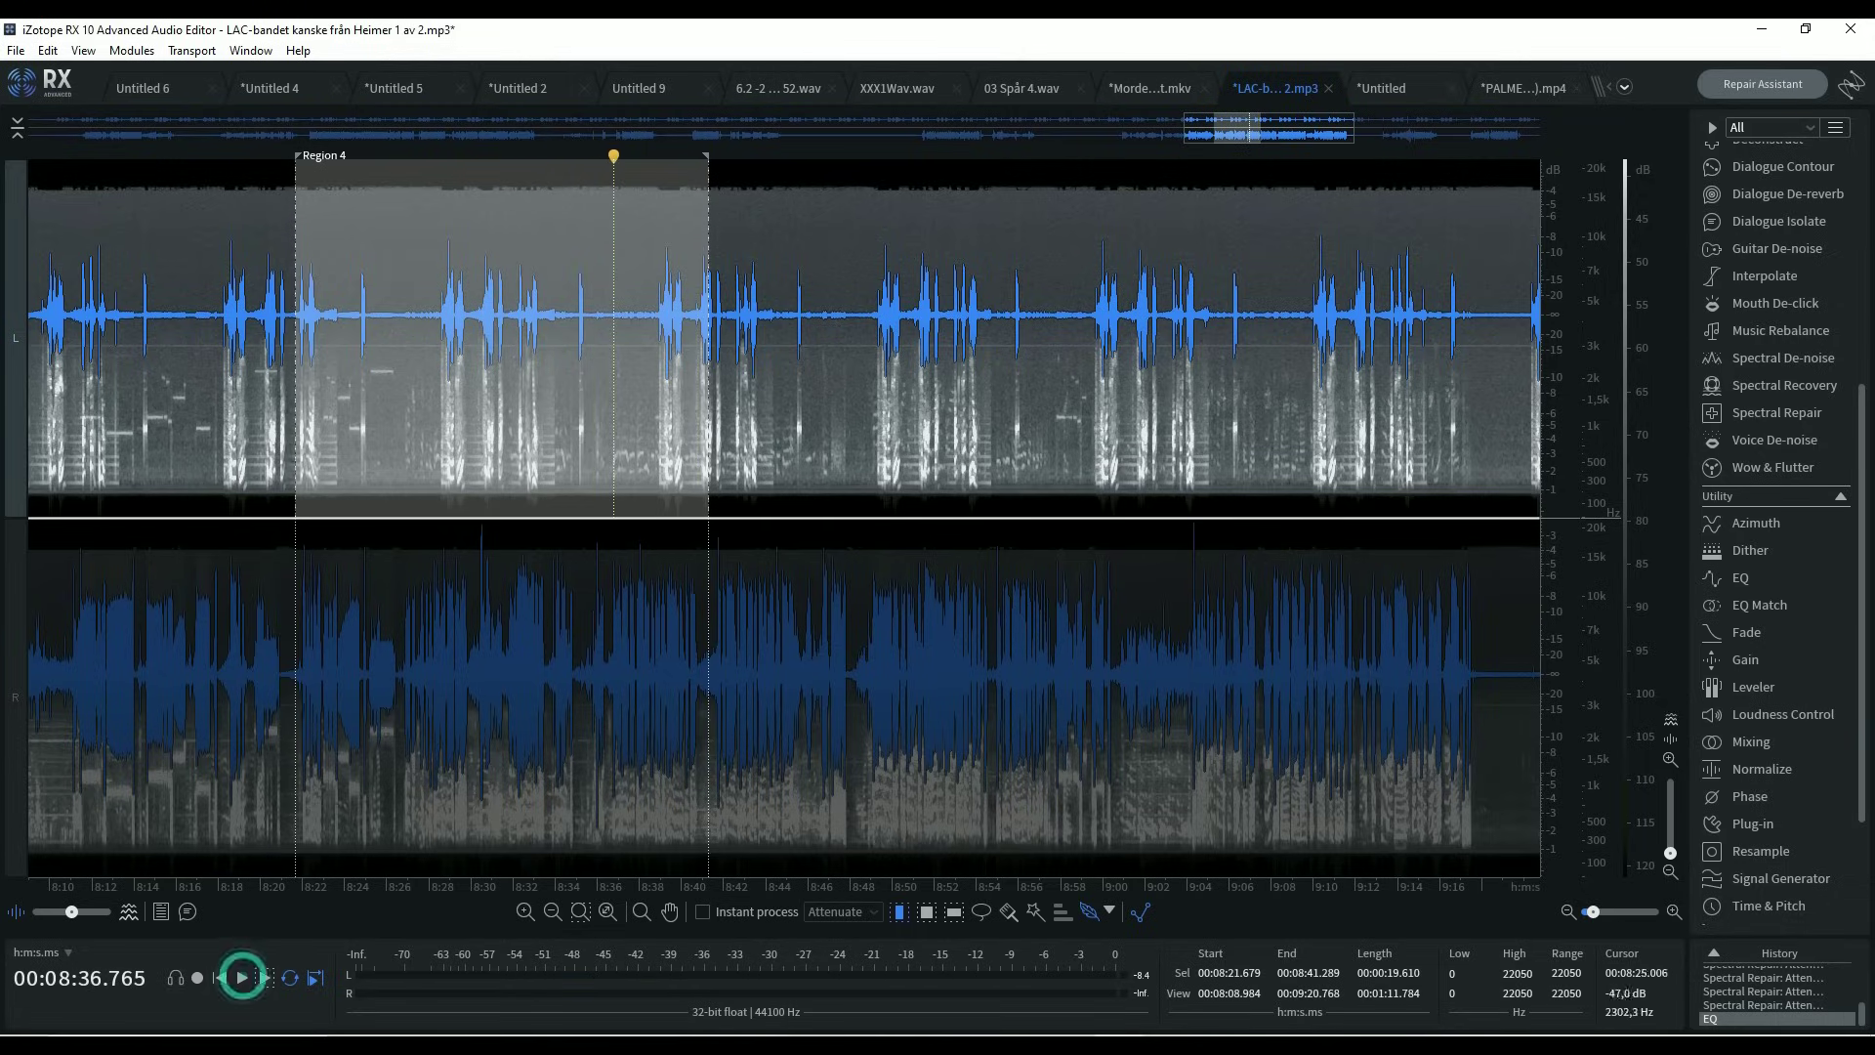
left_click(14, 728)
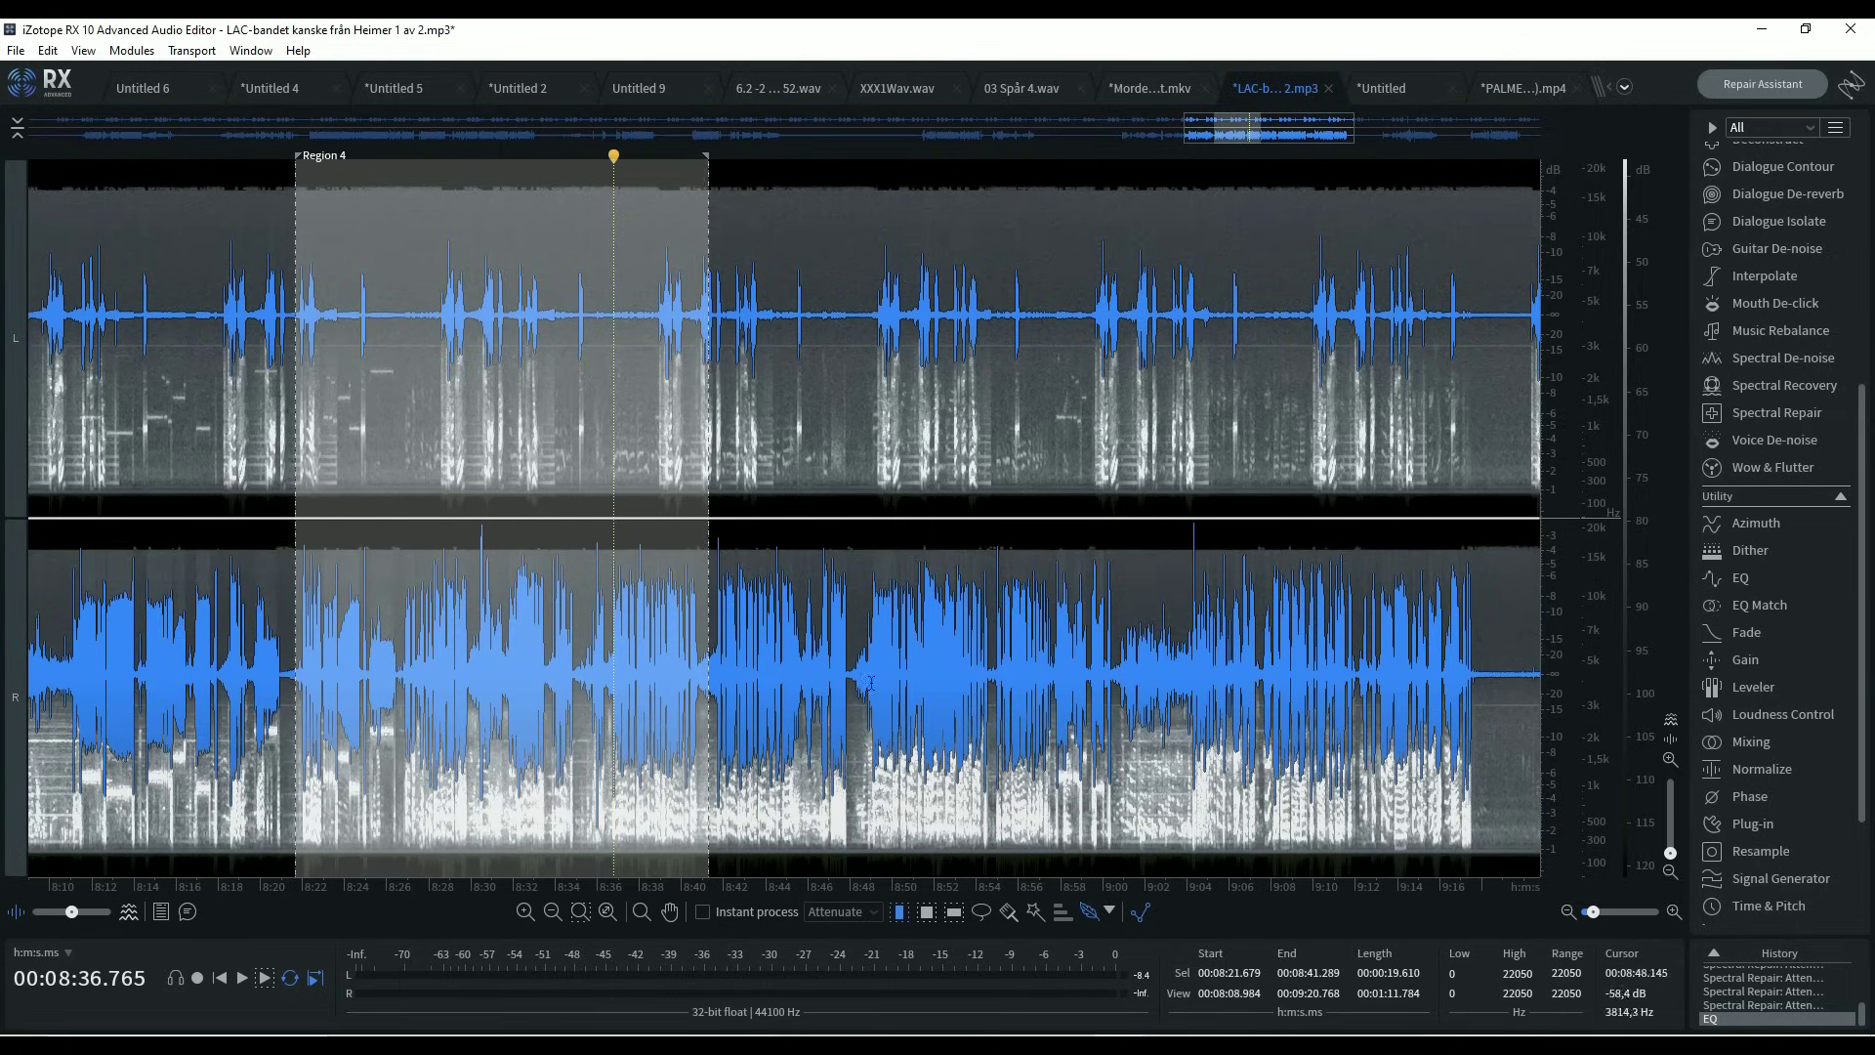
Locate Region 3 and select its range from 00:09:43.193 to 00:09:47.000 across both channels.
scroll(1172, 615, "down", 2)
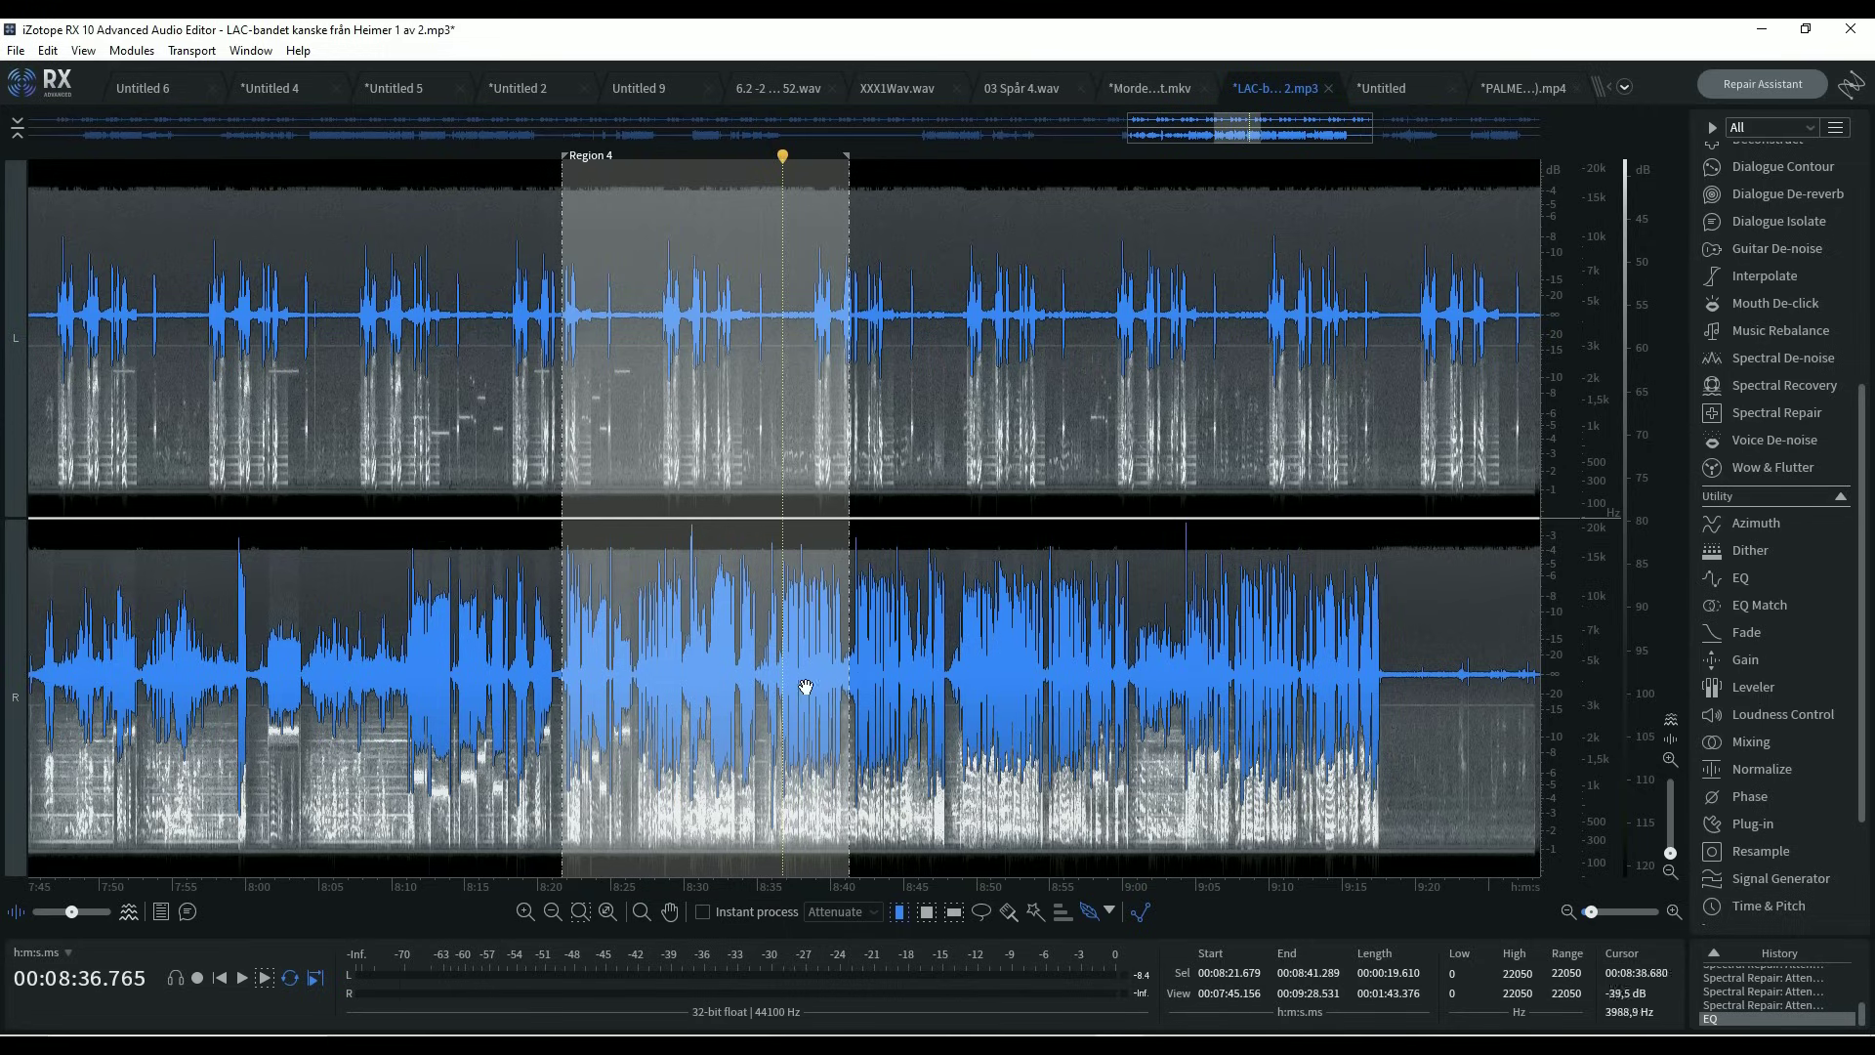
scroll(1188, 667, "down", 3)
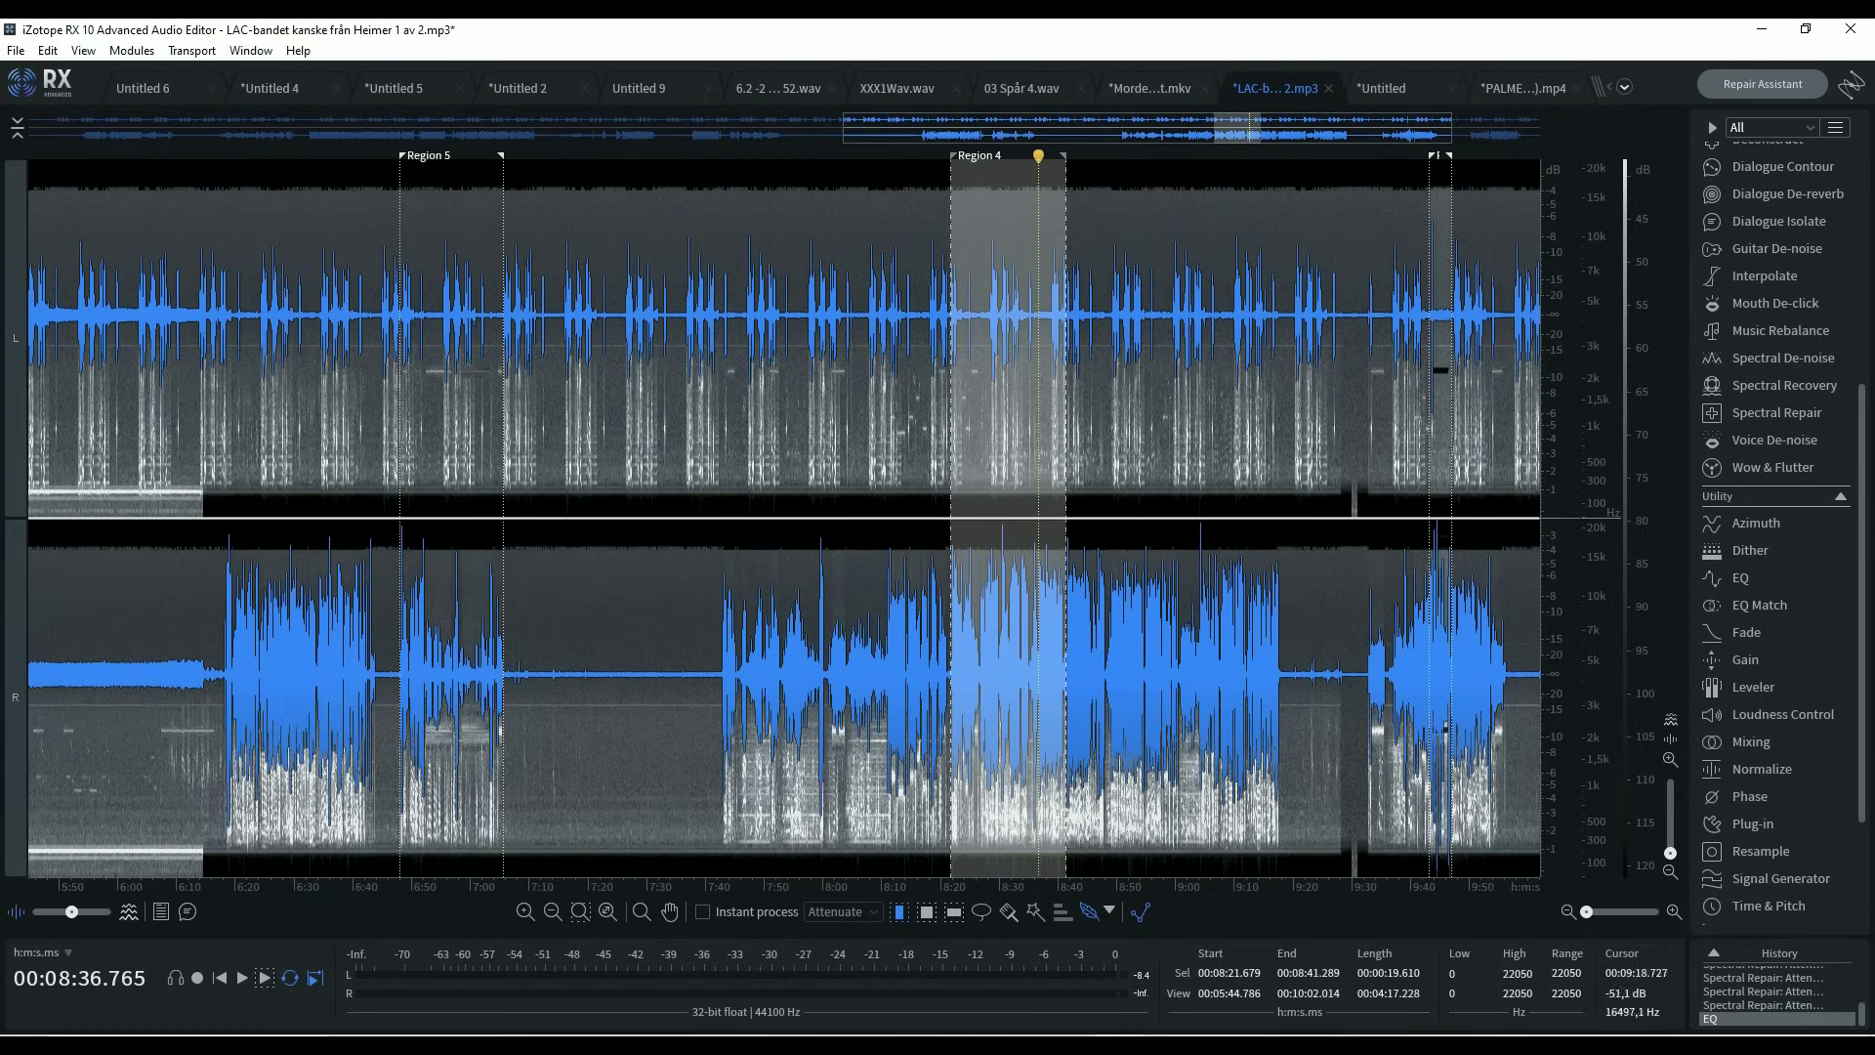
left_click_drag(1284, 135, 1373, 135)
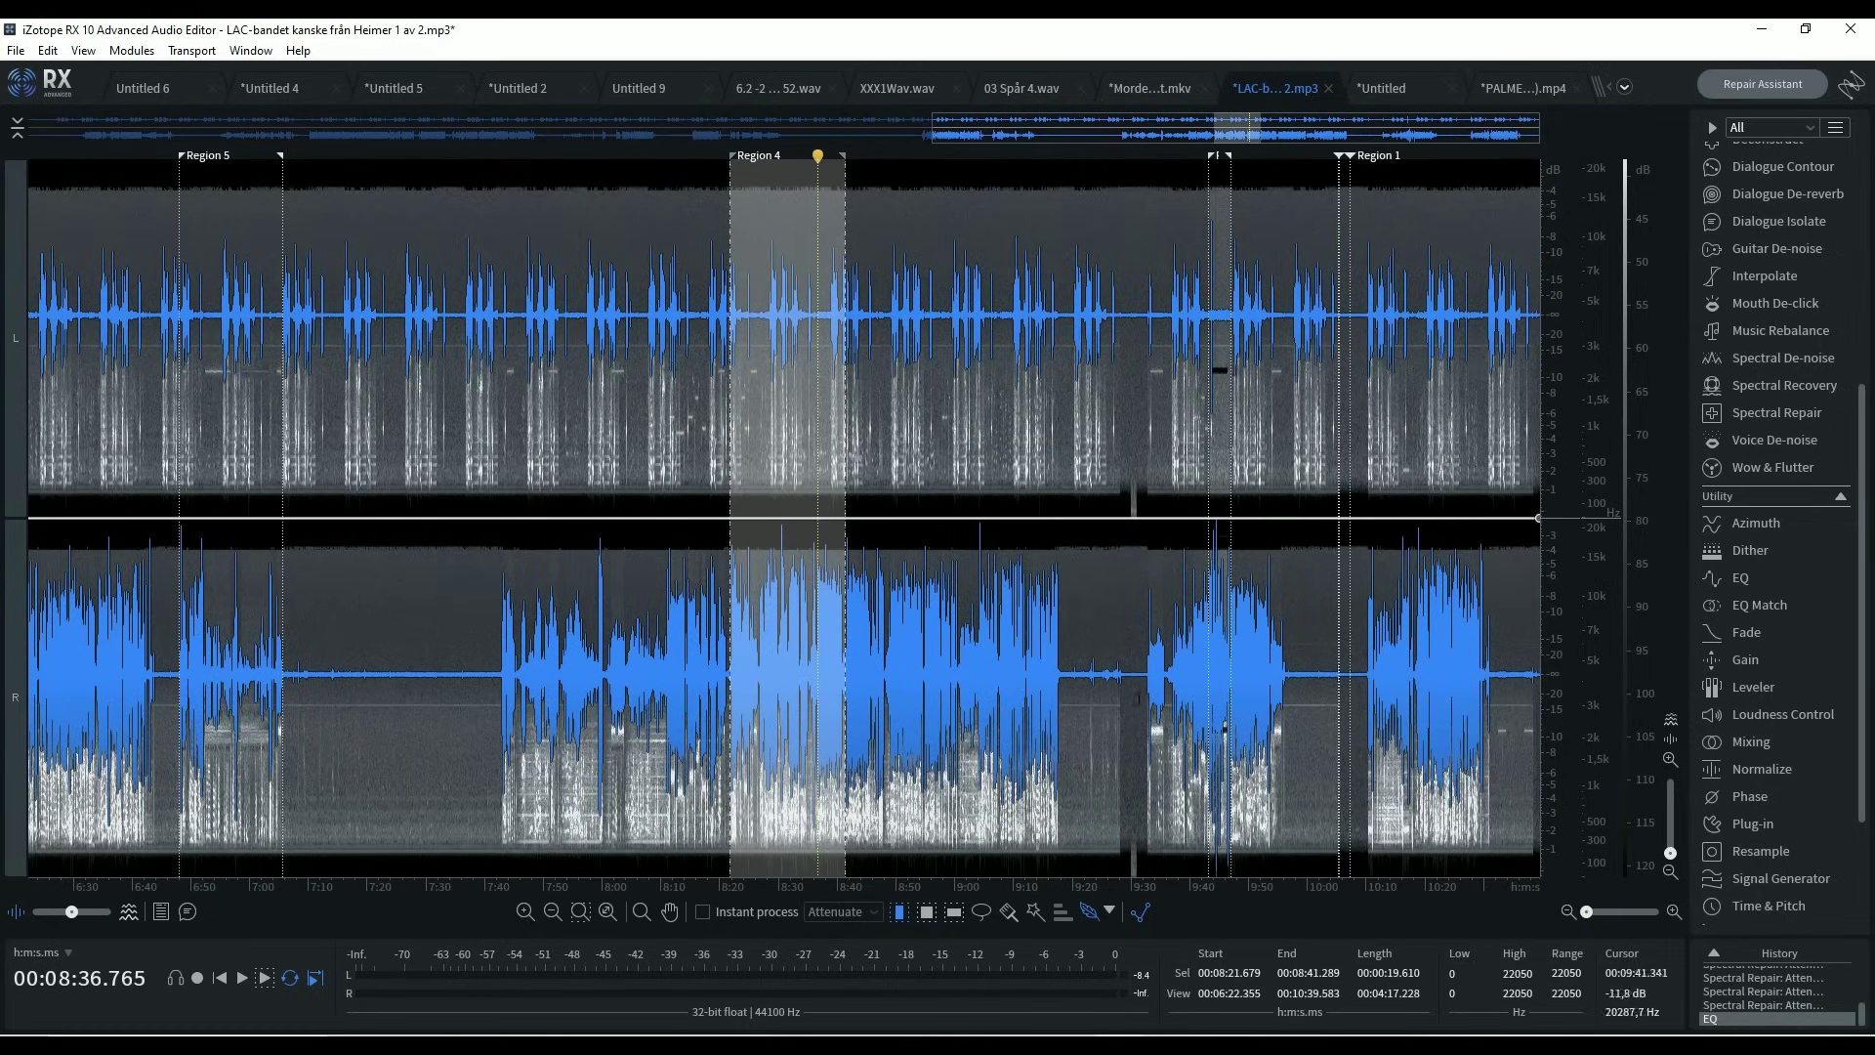
scroll(1259, 683, "up", 5)
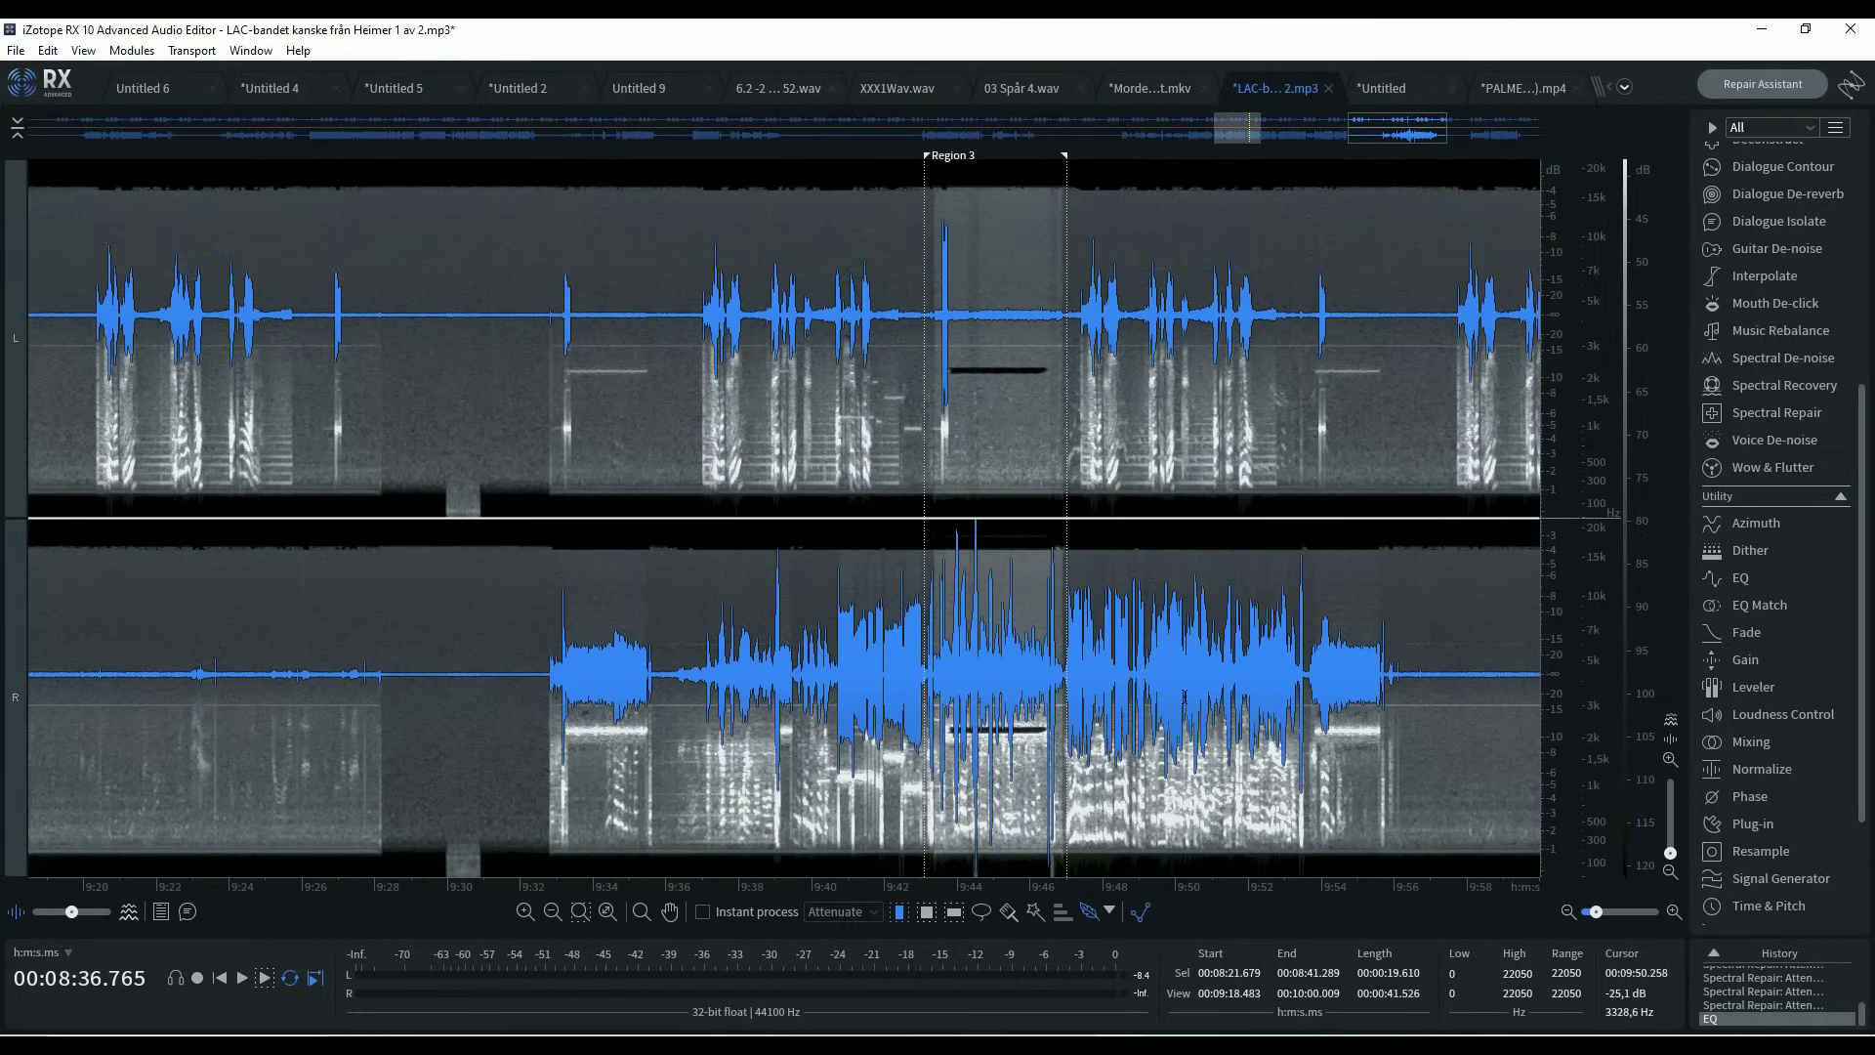
scroll(1185, 695, "up", 2)
left_click(853, 690)
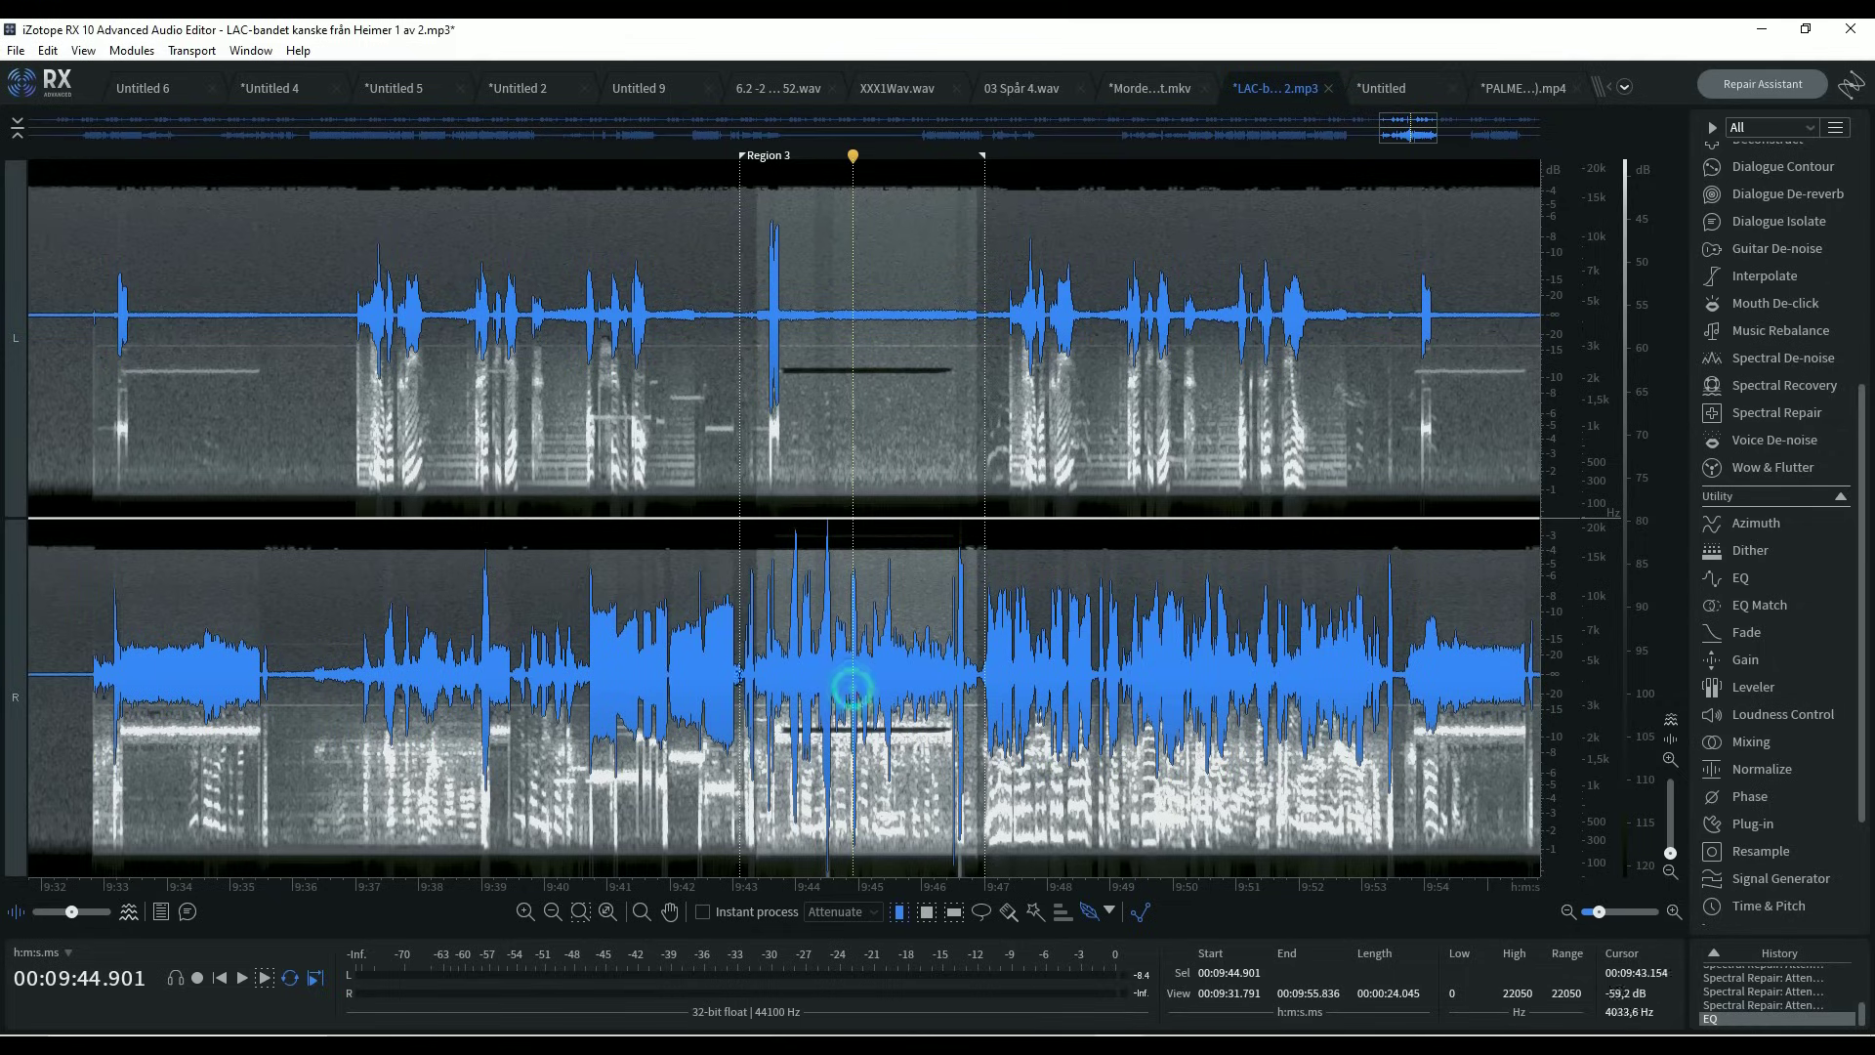
left_click_drag(745, 678, 983, 714)
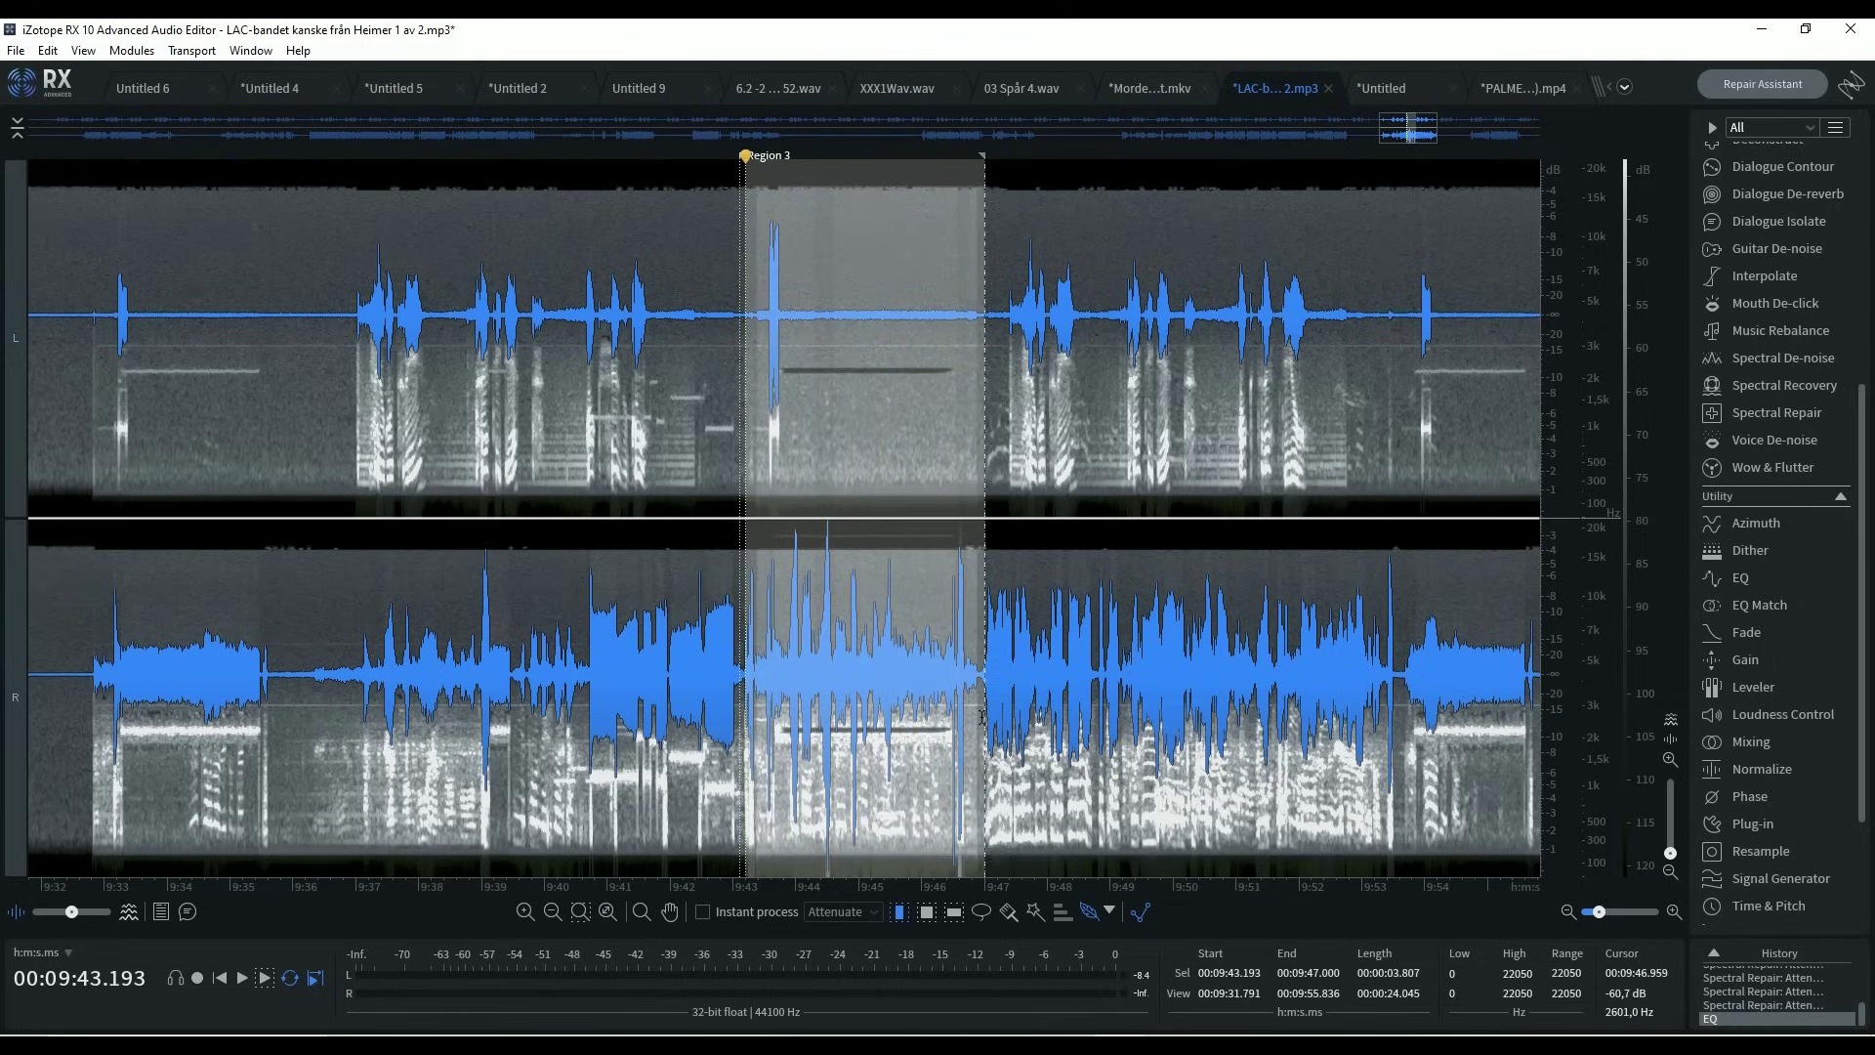
Audition the selected Region 3 audio with only the right channel active.
left_click(9, 666)
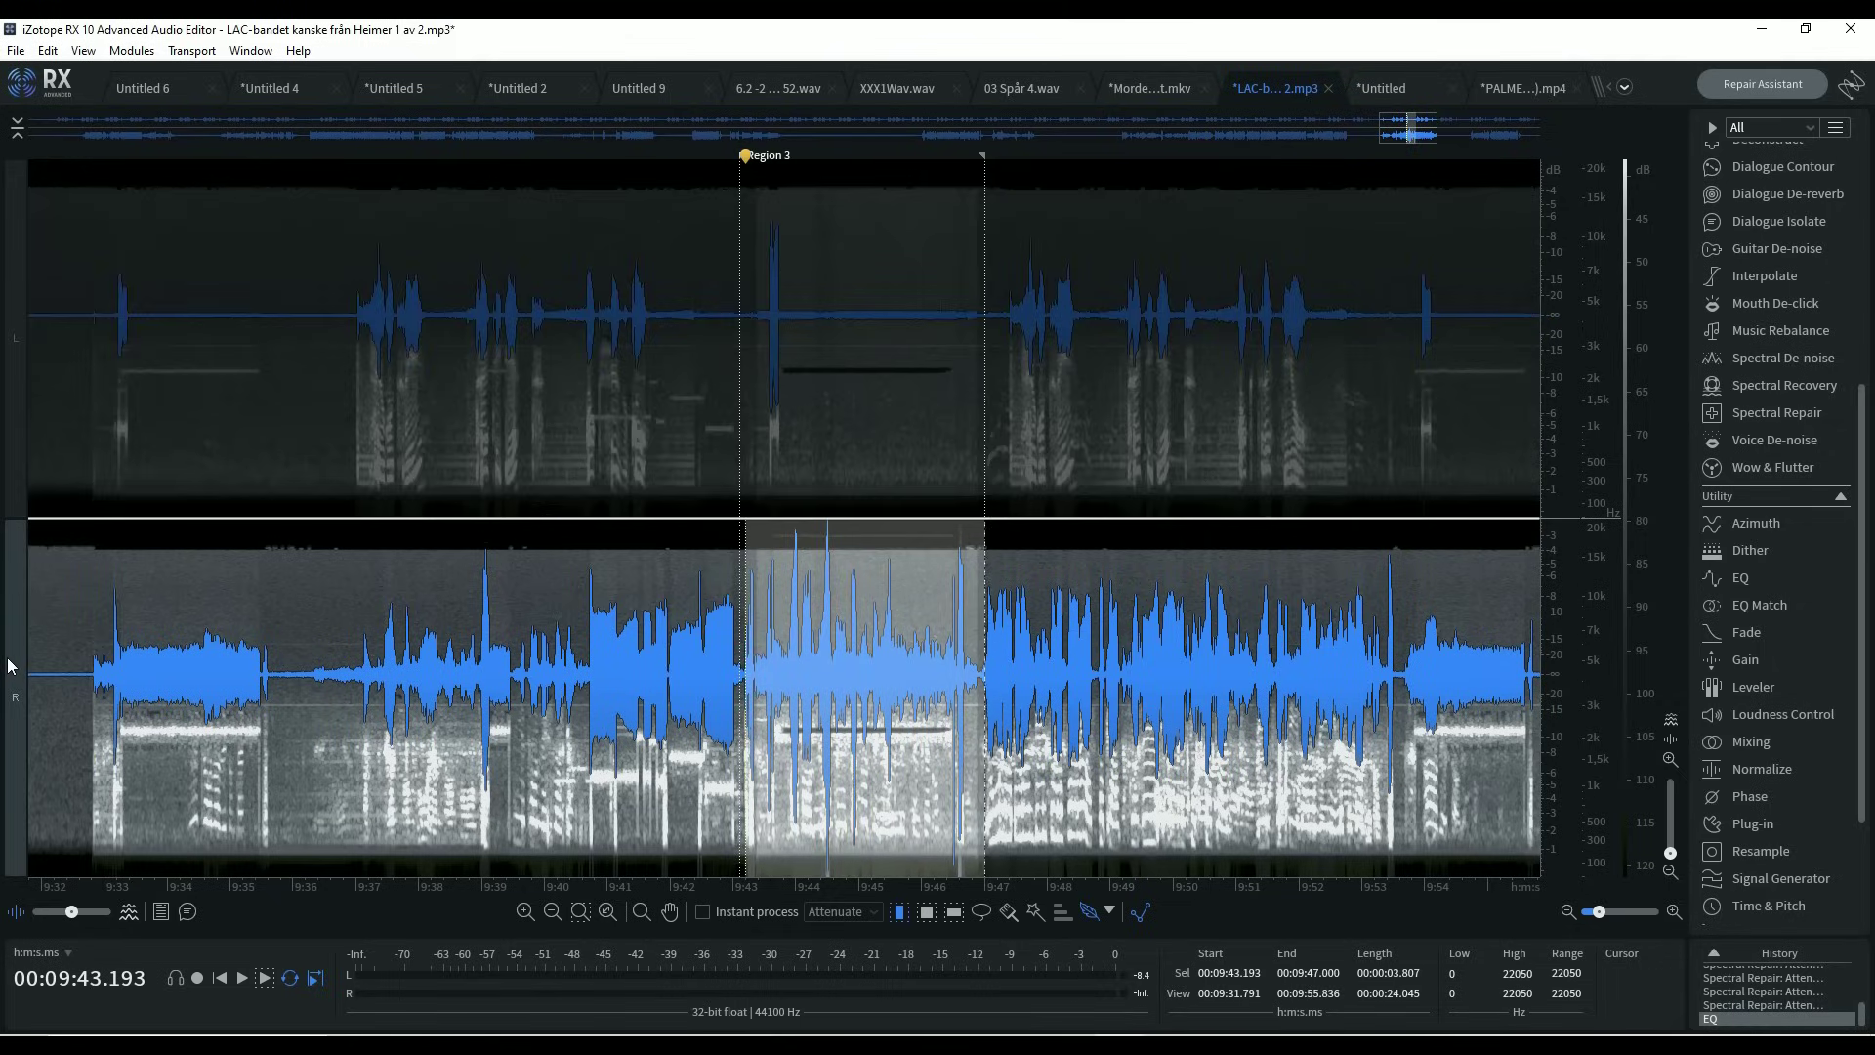
left_click(242, 977)
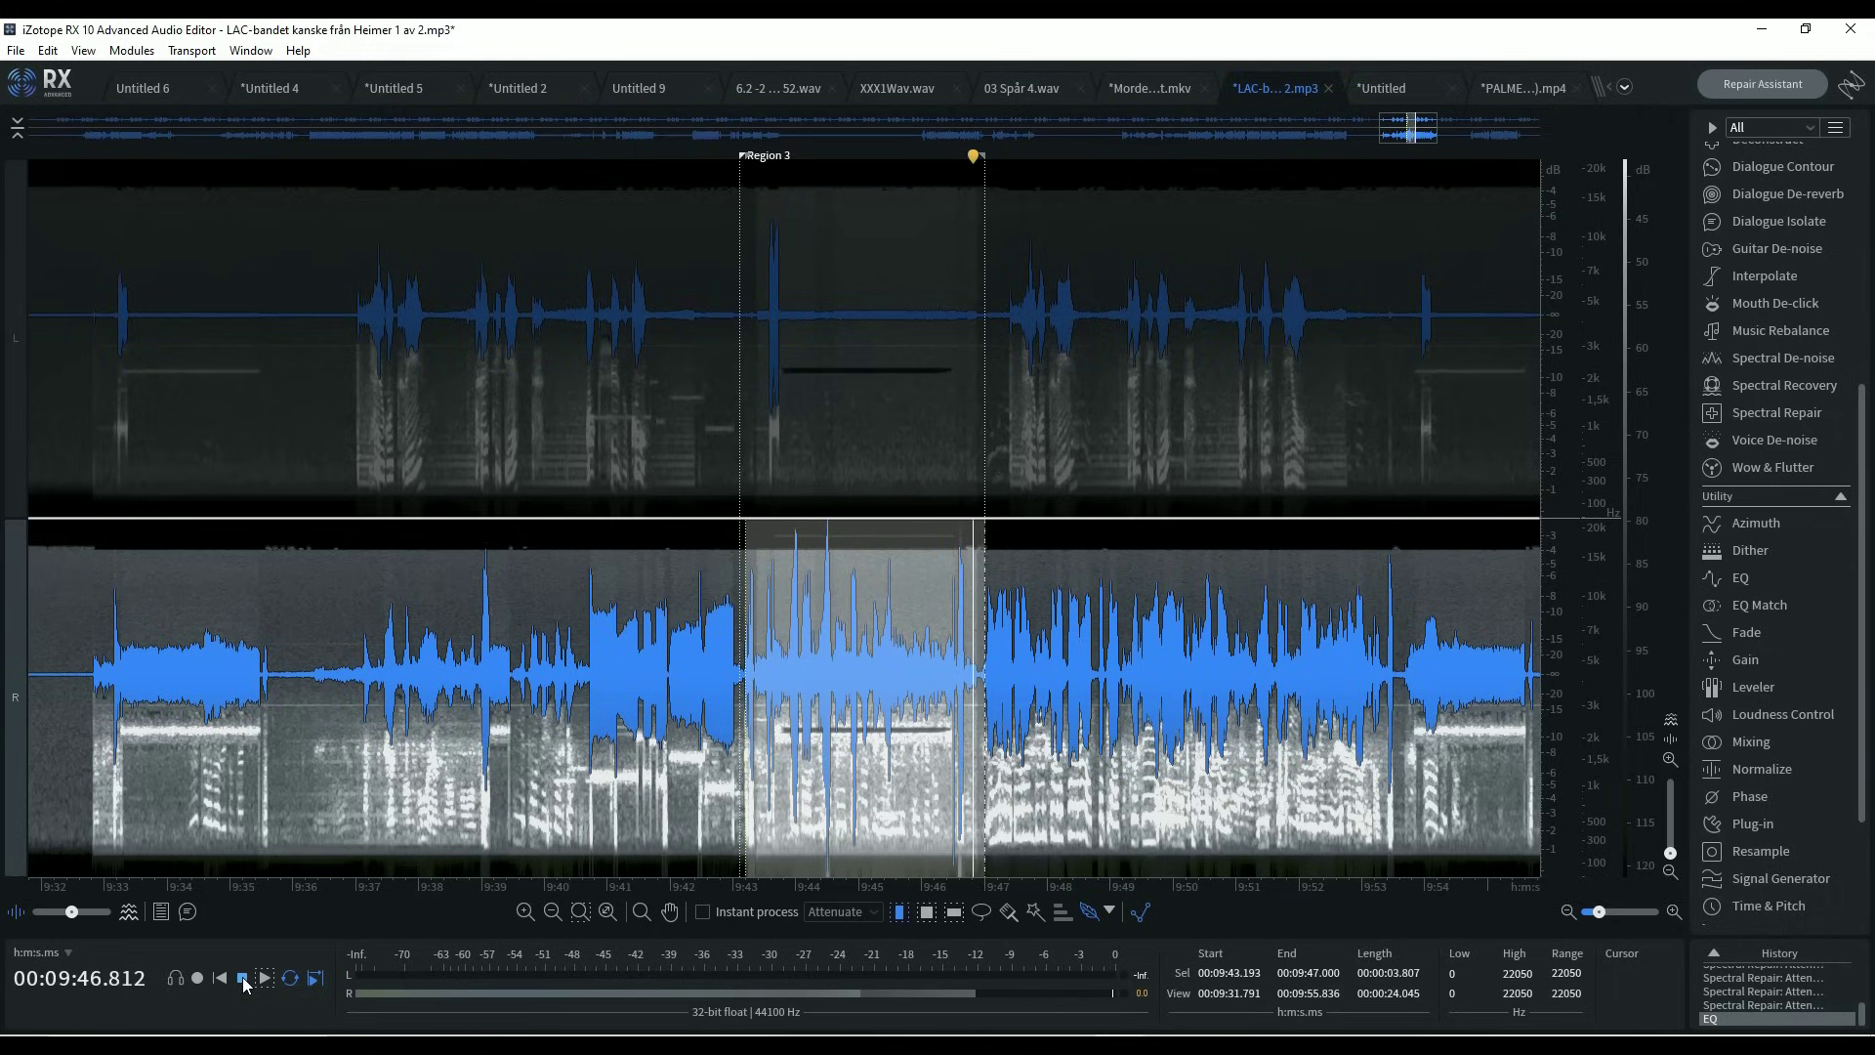
left_click(243, 978)
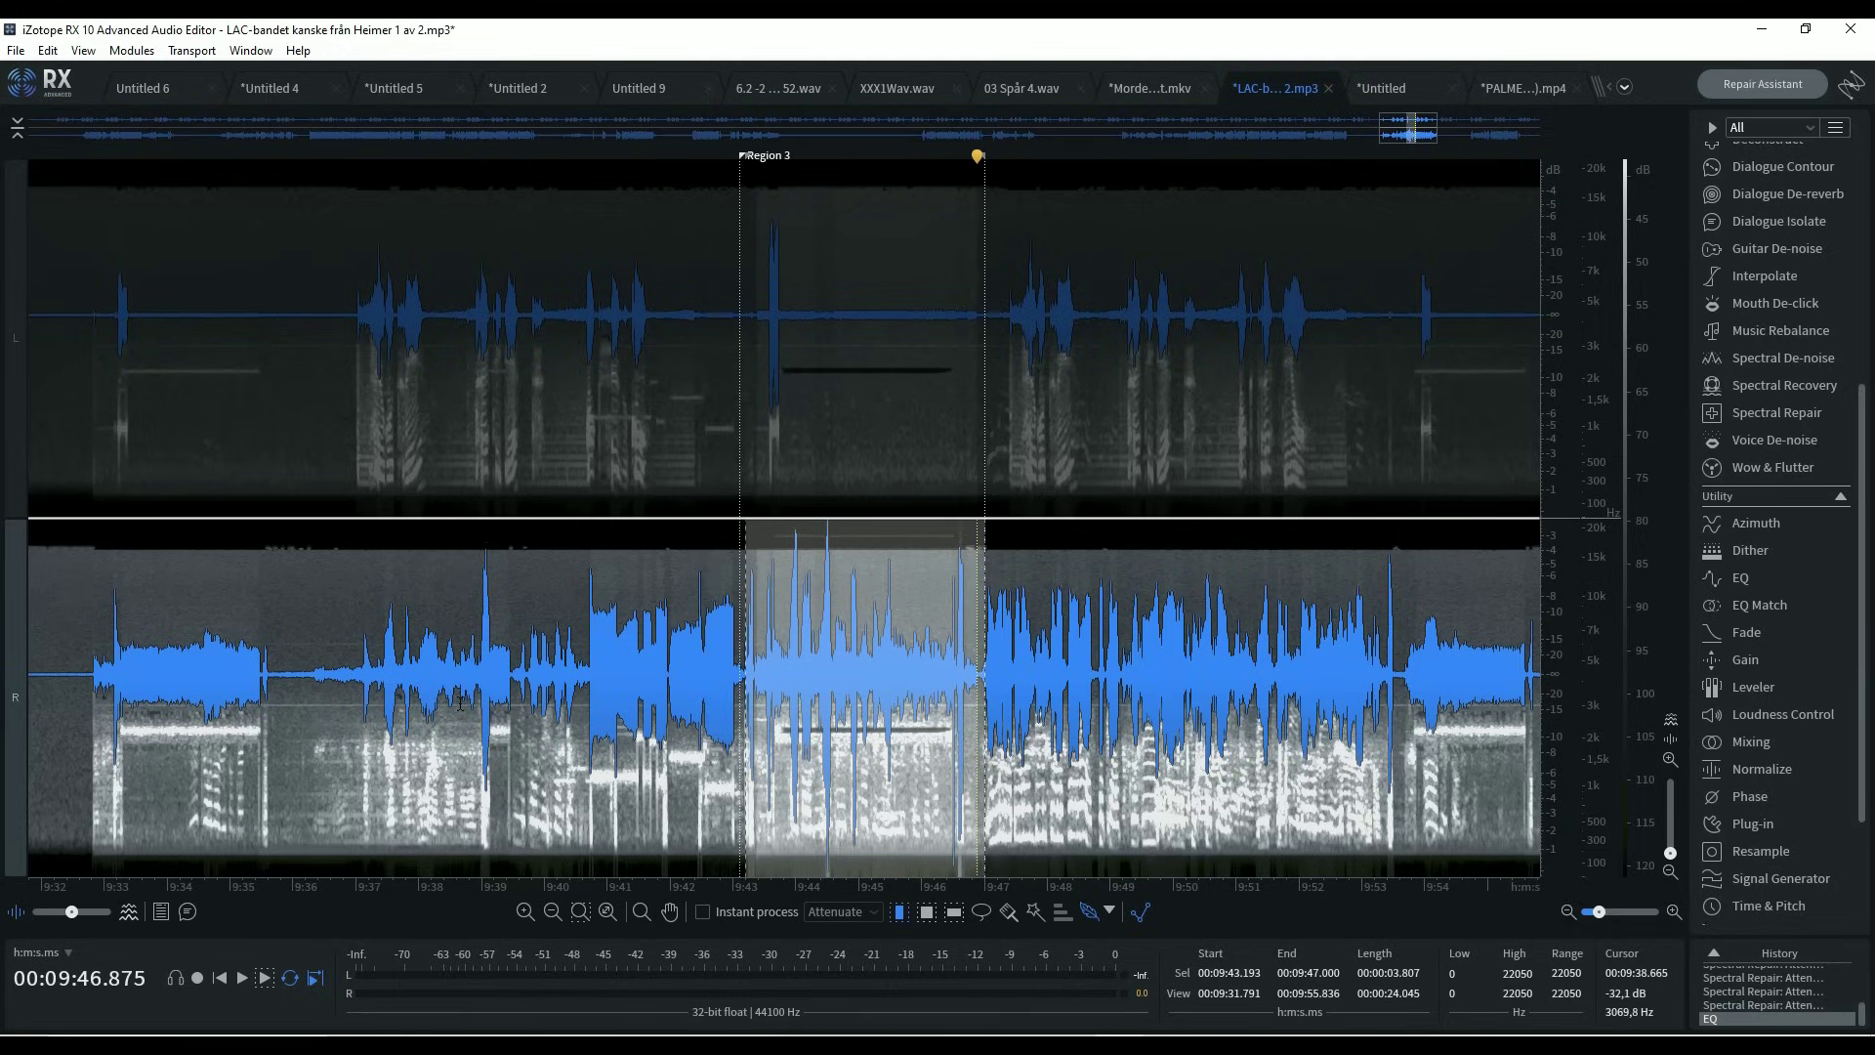
Reactivate the left channel and audition the selected Region 3 audio with both channels together.
left_click(15, 349)
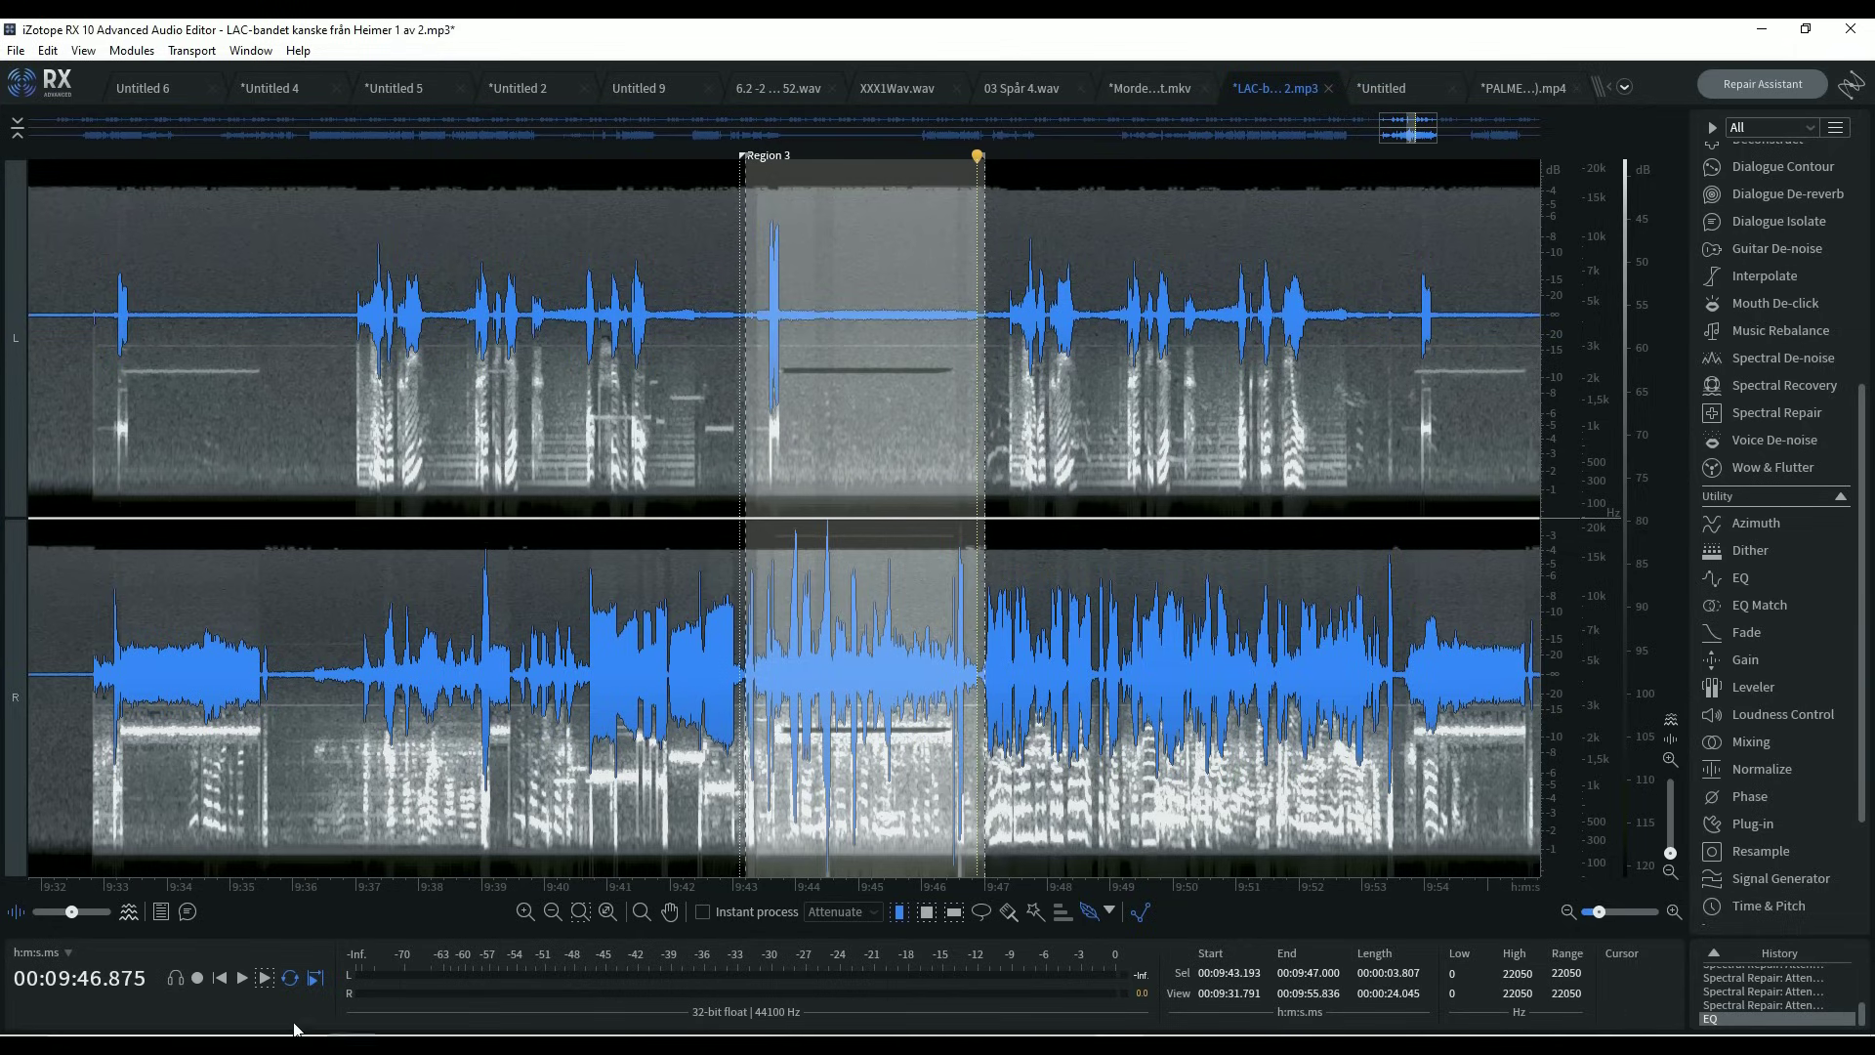
left_click(242, 979)
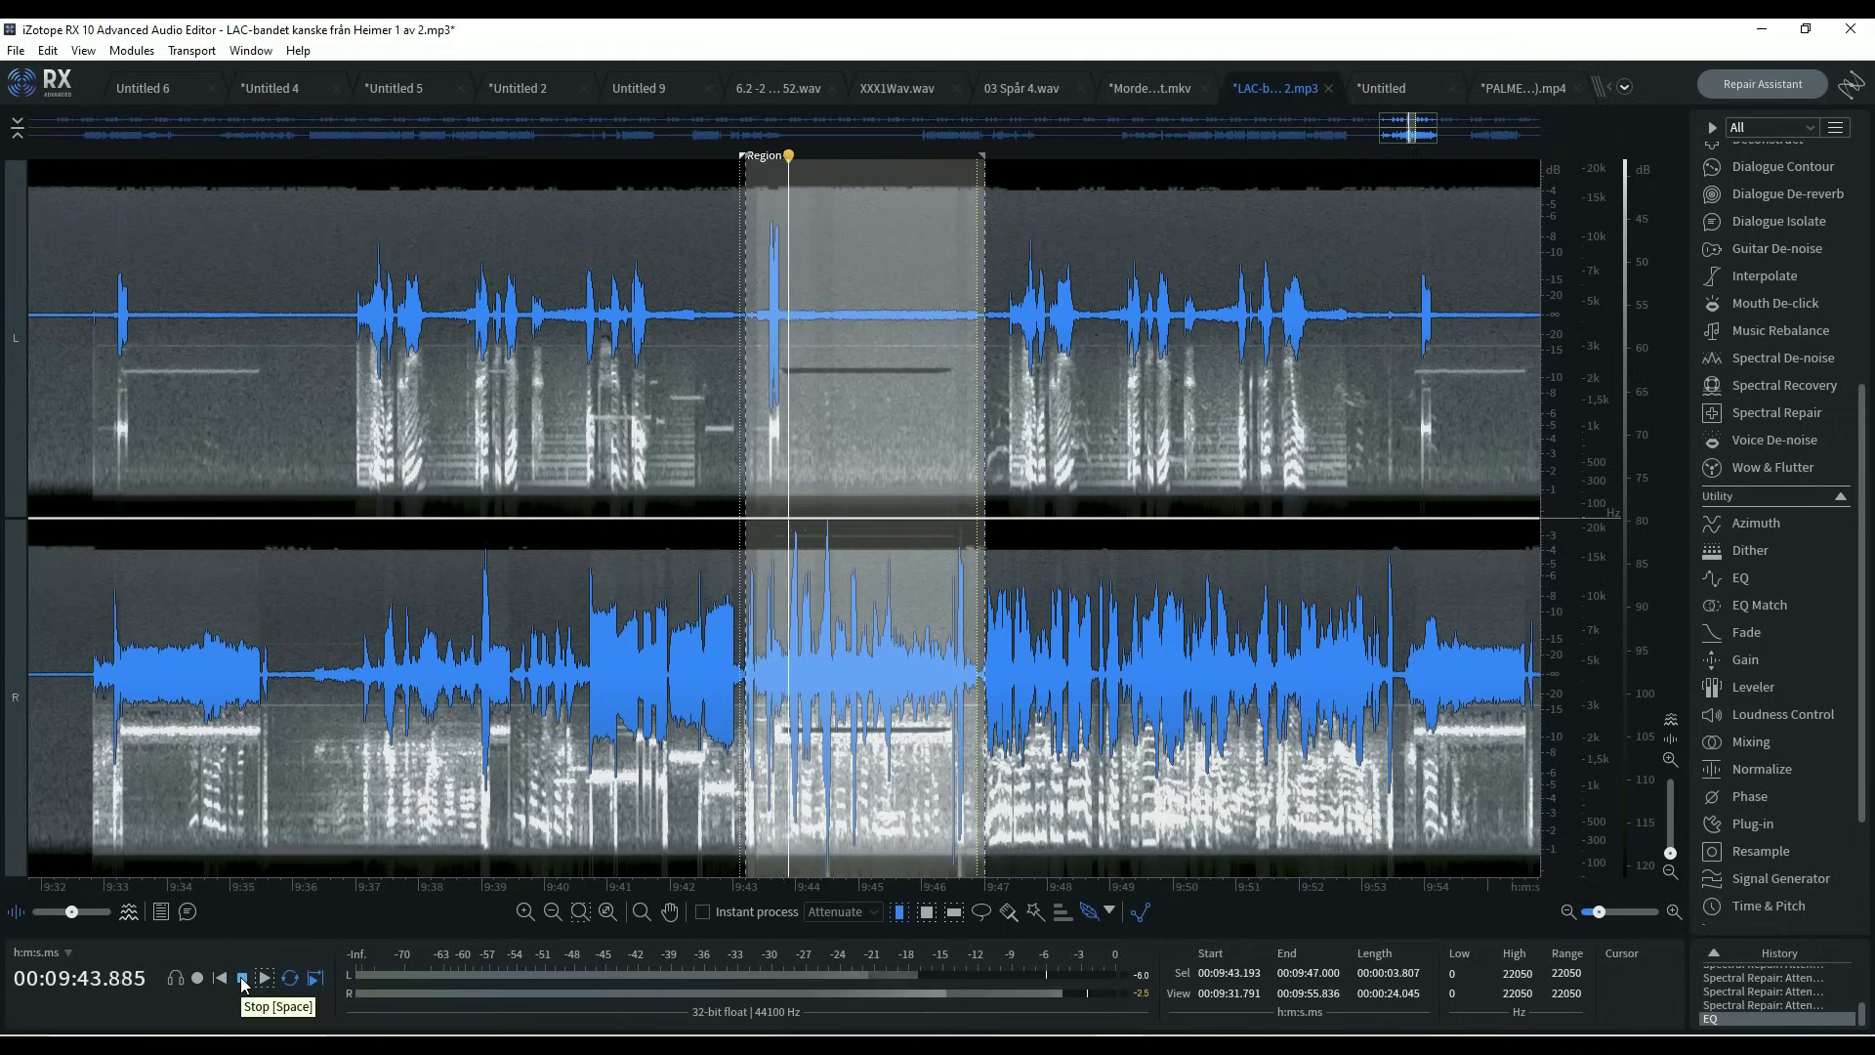
left_click(243, 980)
Select the range from 00:09:36.684 to 00:09:46.625 and audition it with only the left channel active.
left_click_drag(335, 284, 961, 322)
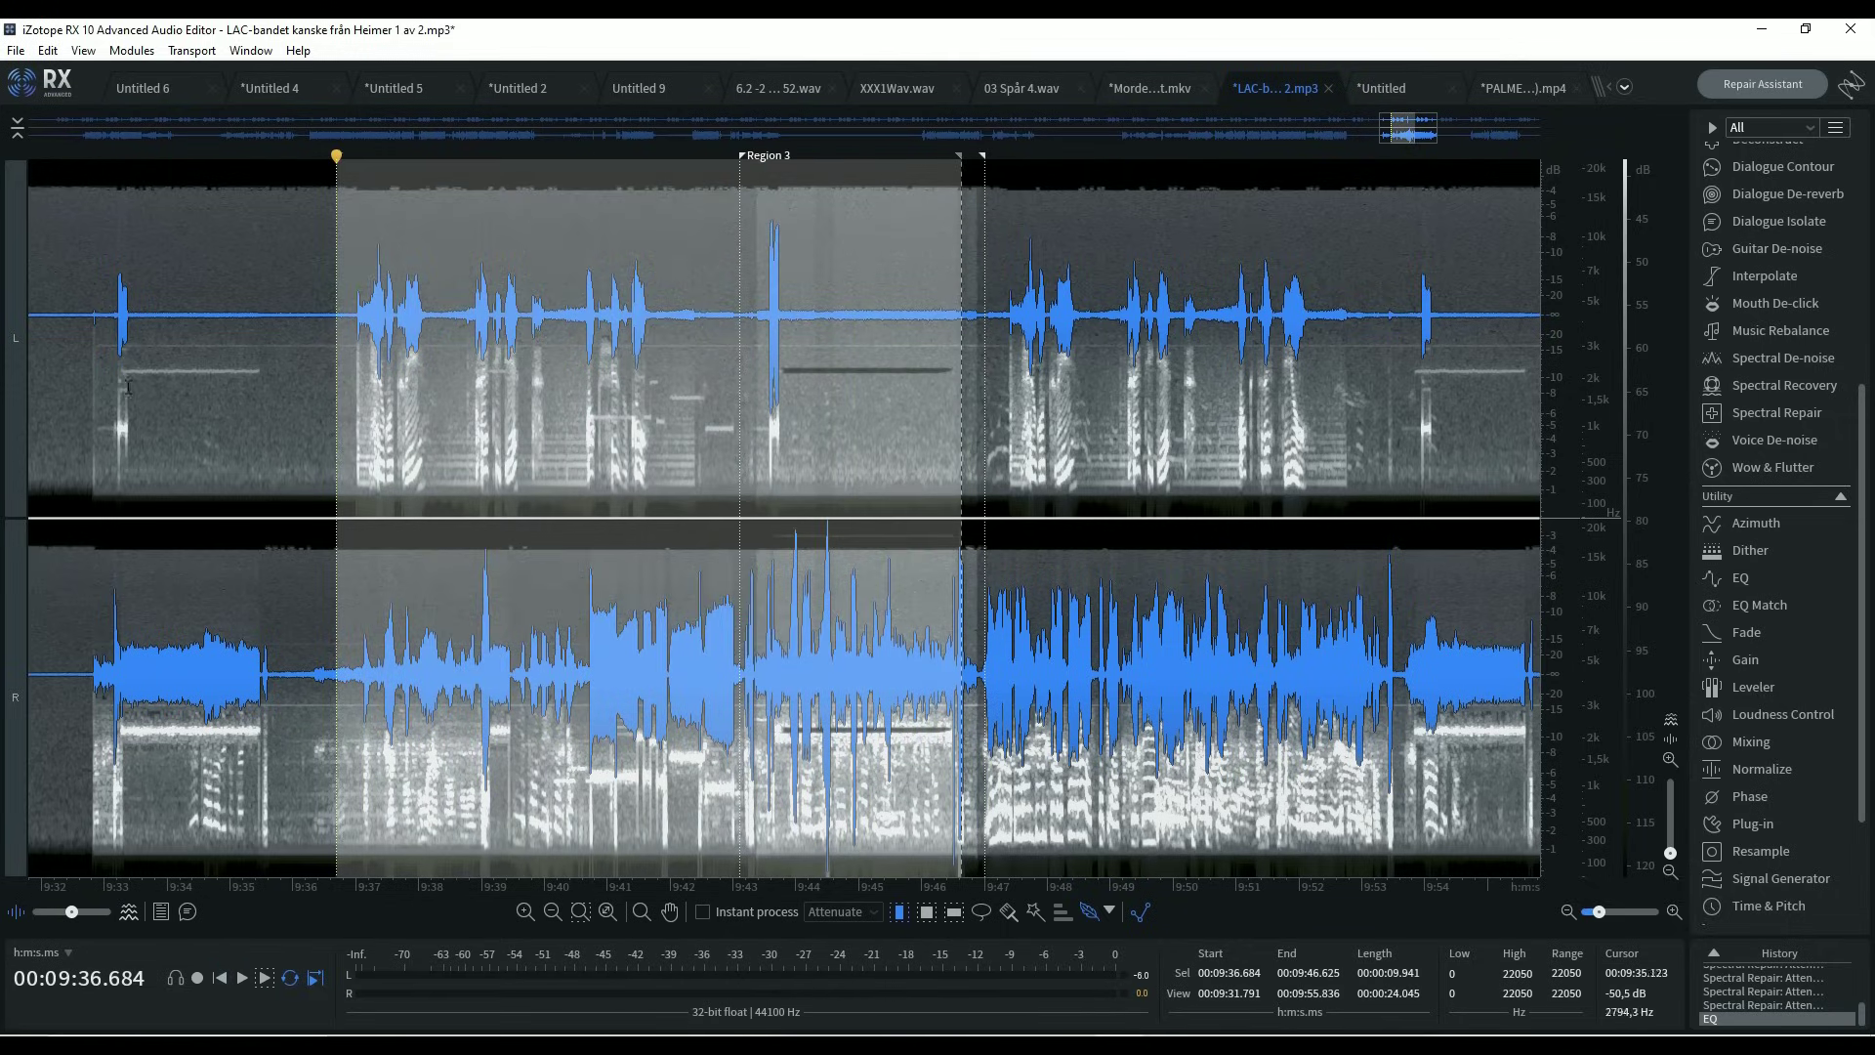
left_click(16, 348)
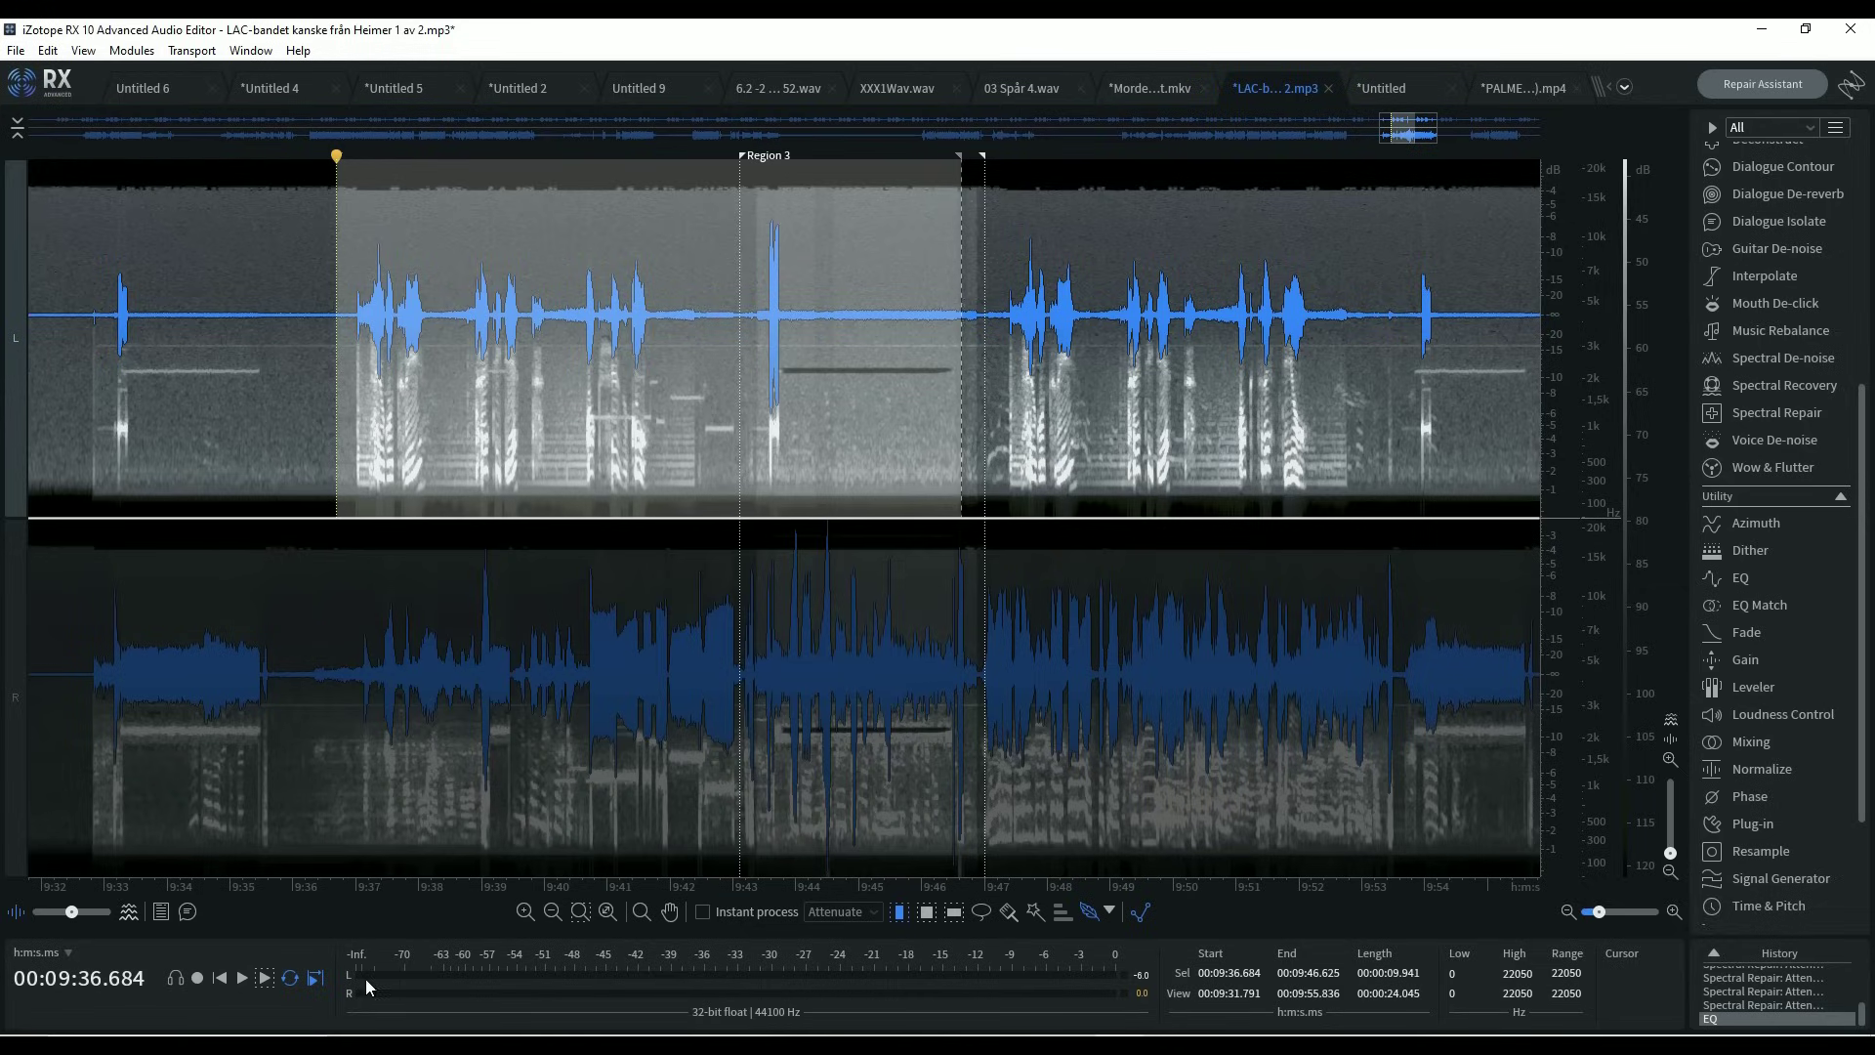
left_click(242, 978)
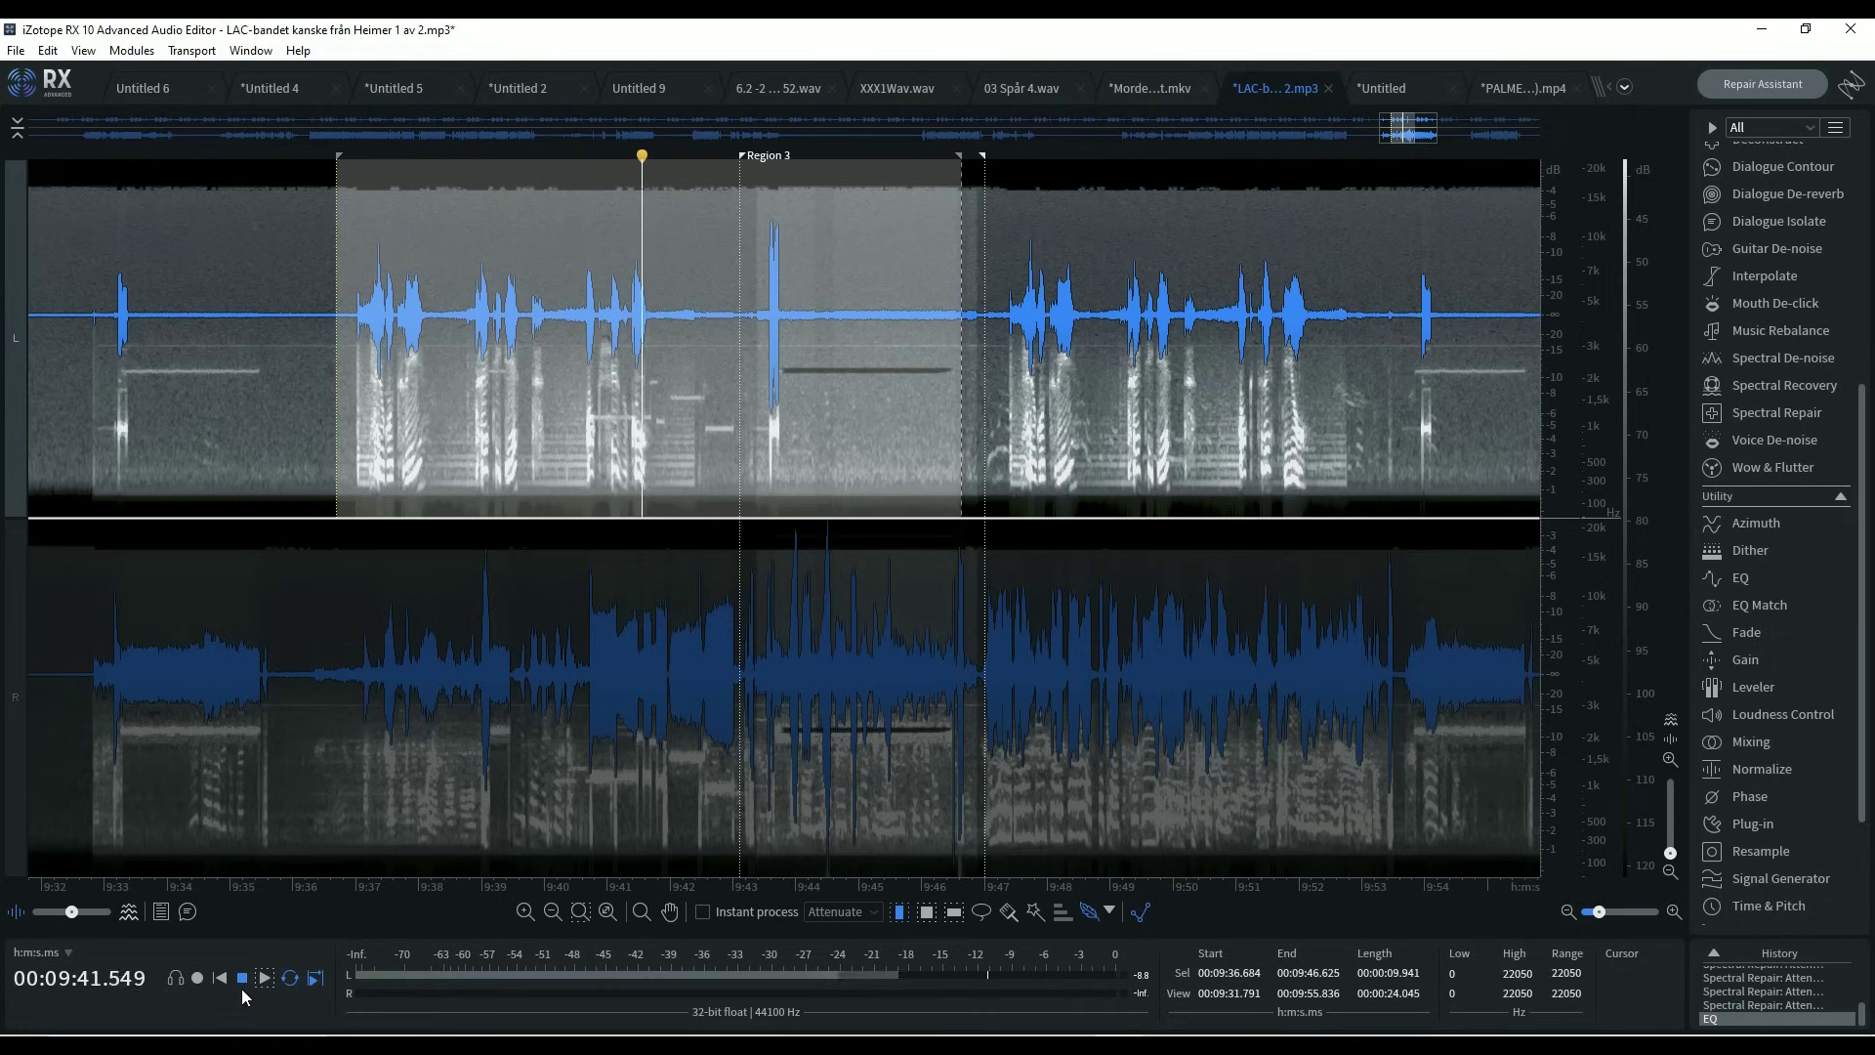
left_click(242, 978)
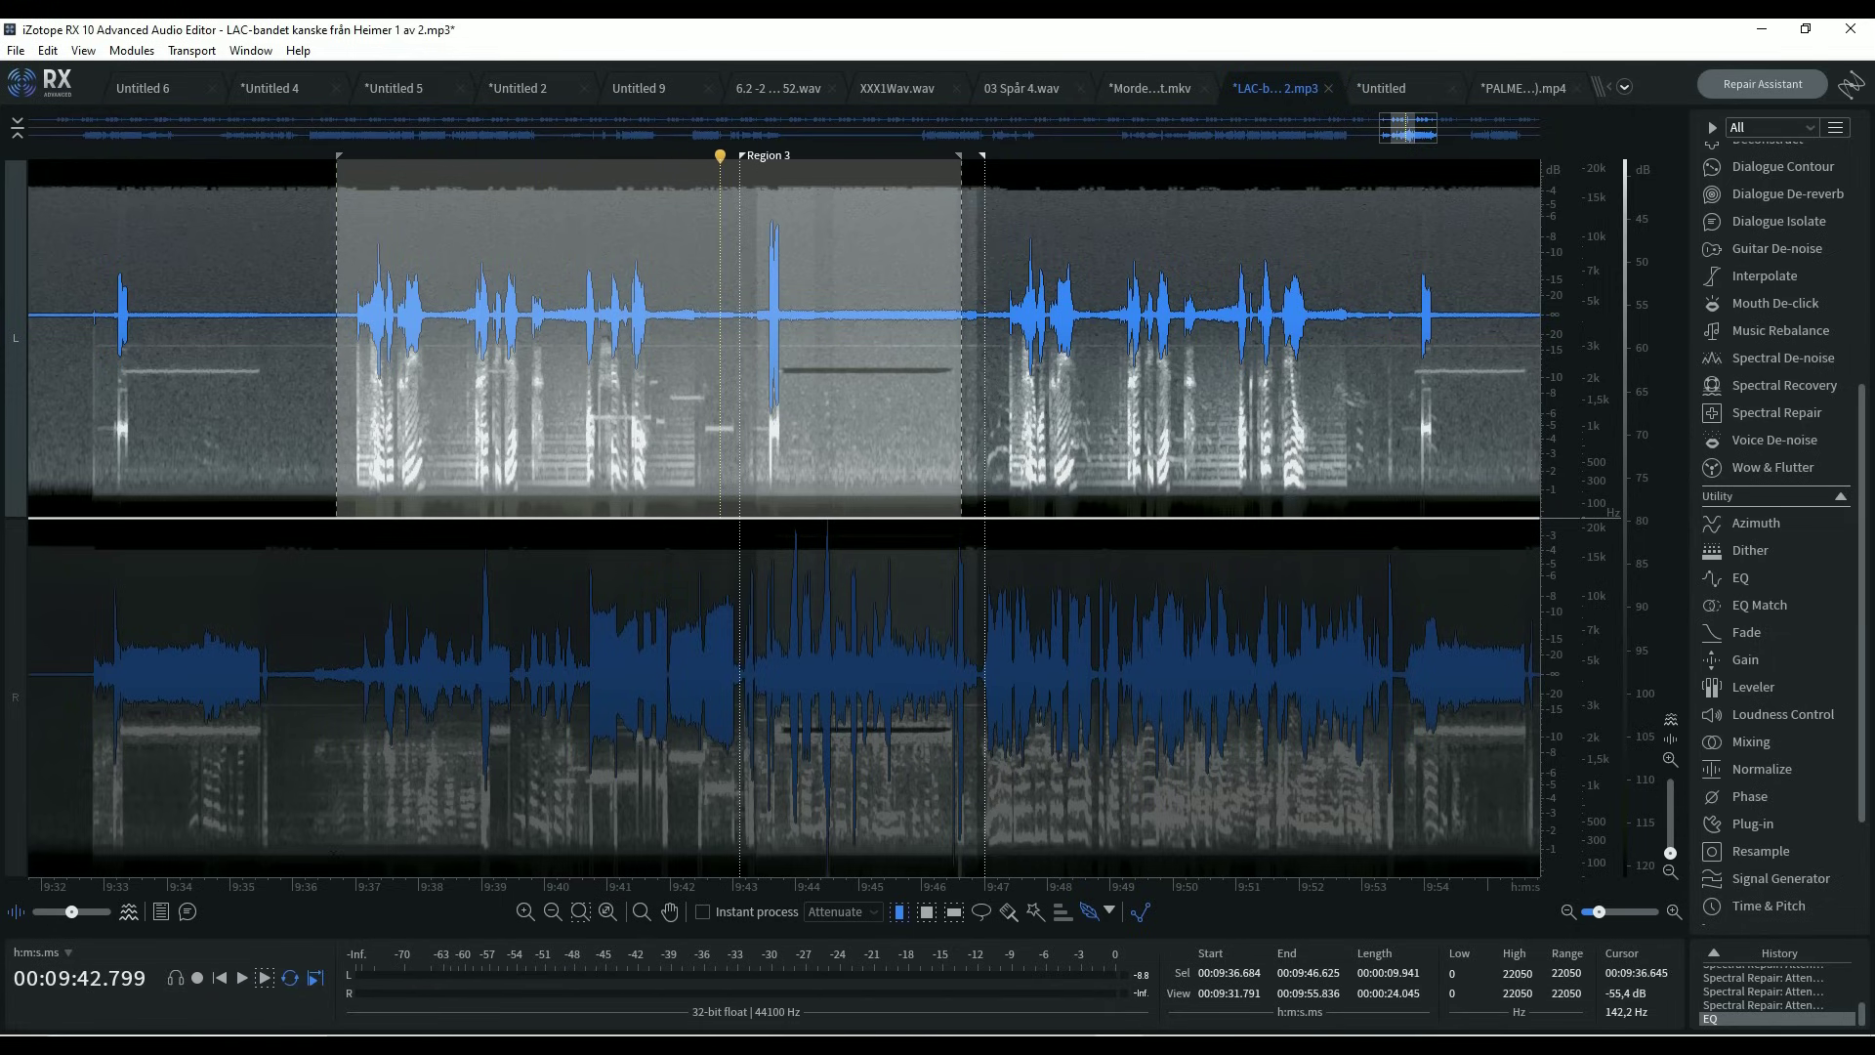
Reselect the lead-in and Region 3 audio from 00:09:36.000 to 00:09:46.688 and audition it with only the left channel active.
left_click(778, 703)
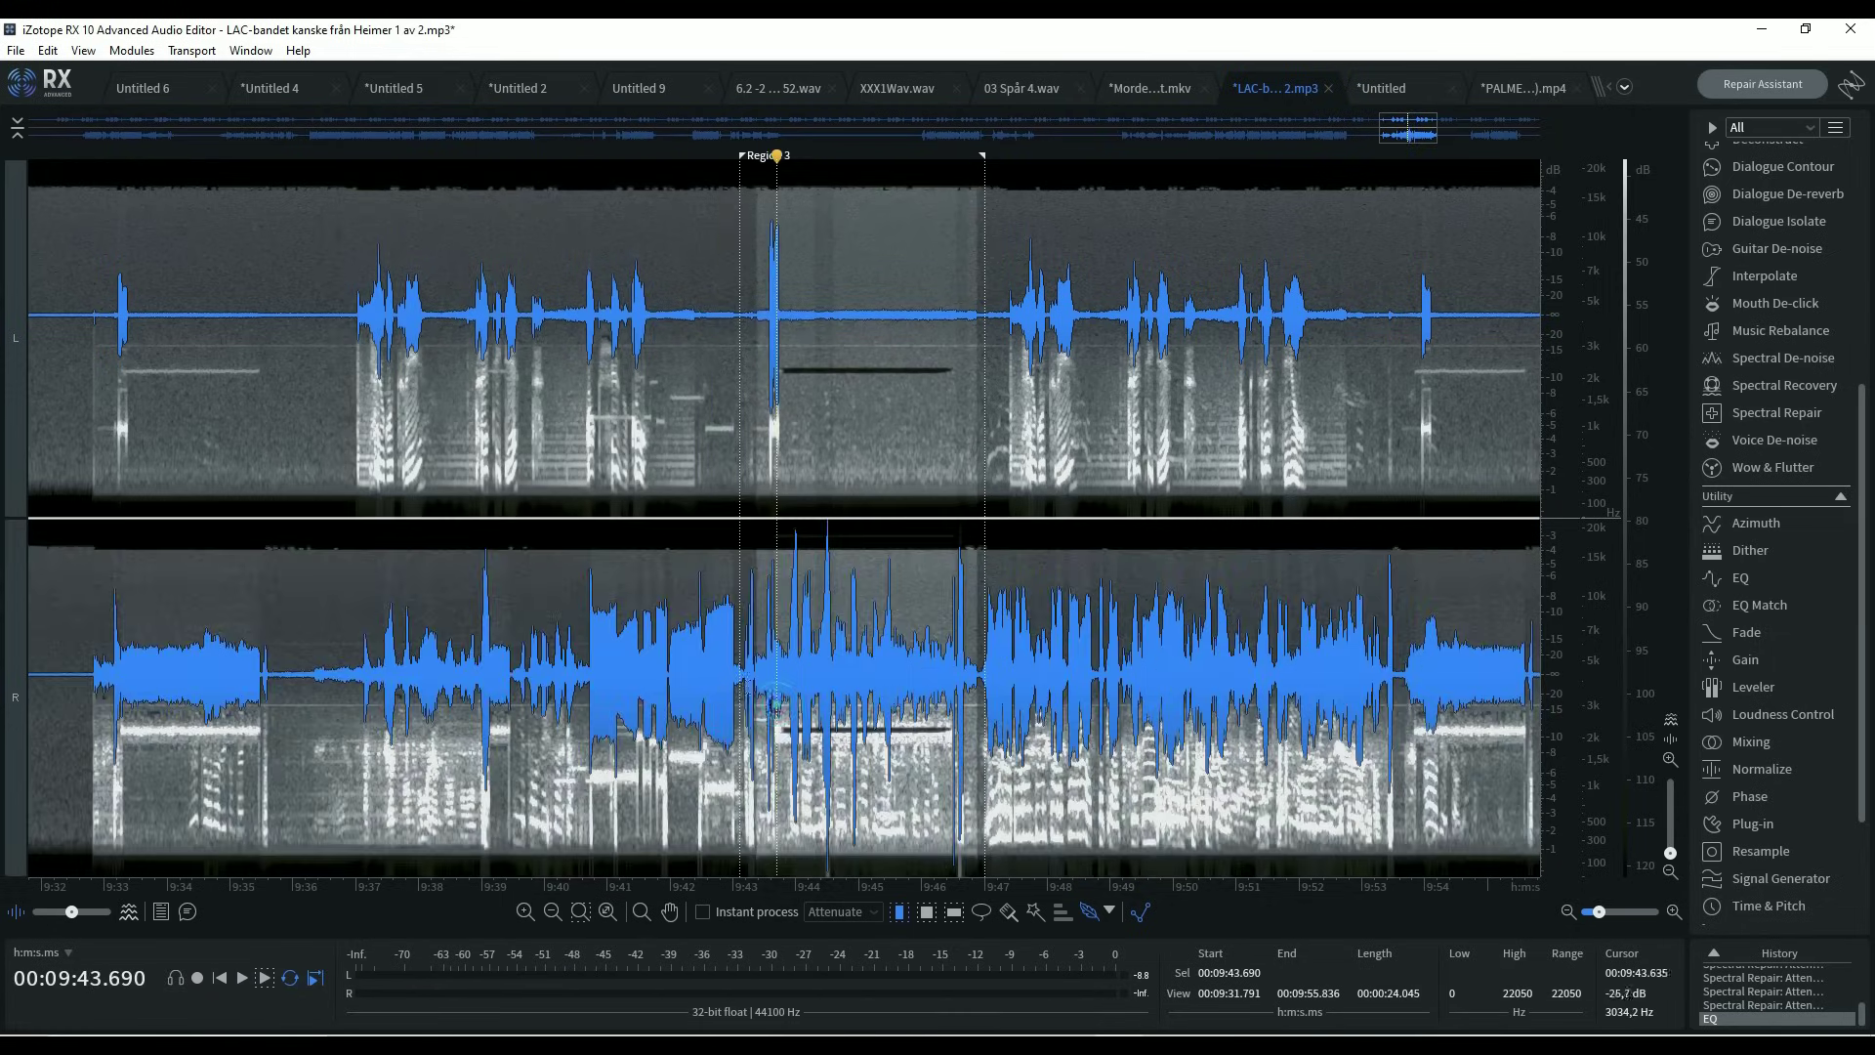
scroll(870, 748, "down", 3)
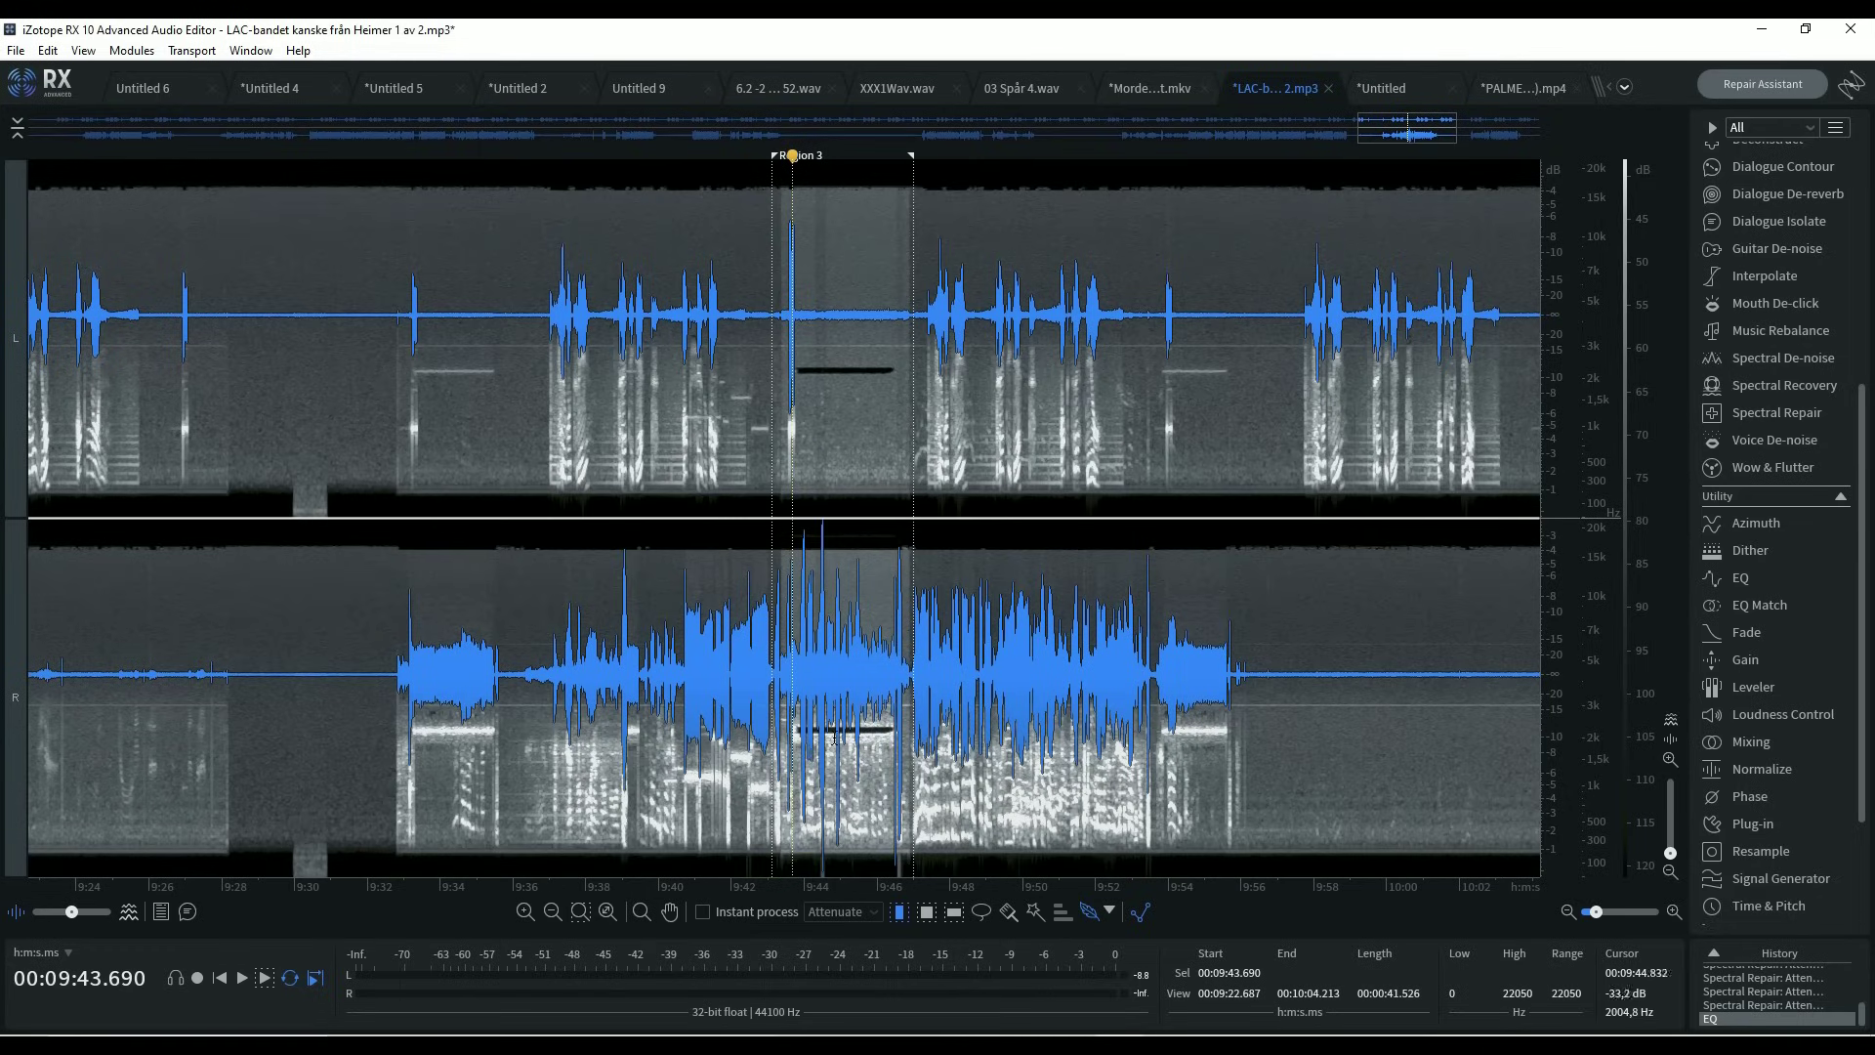
scroll(830, 747, "down", 1)
scroll(827, 749, "up", 2)
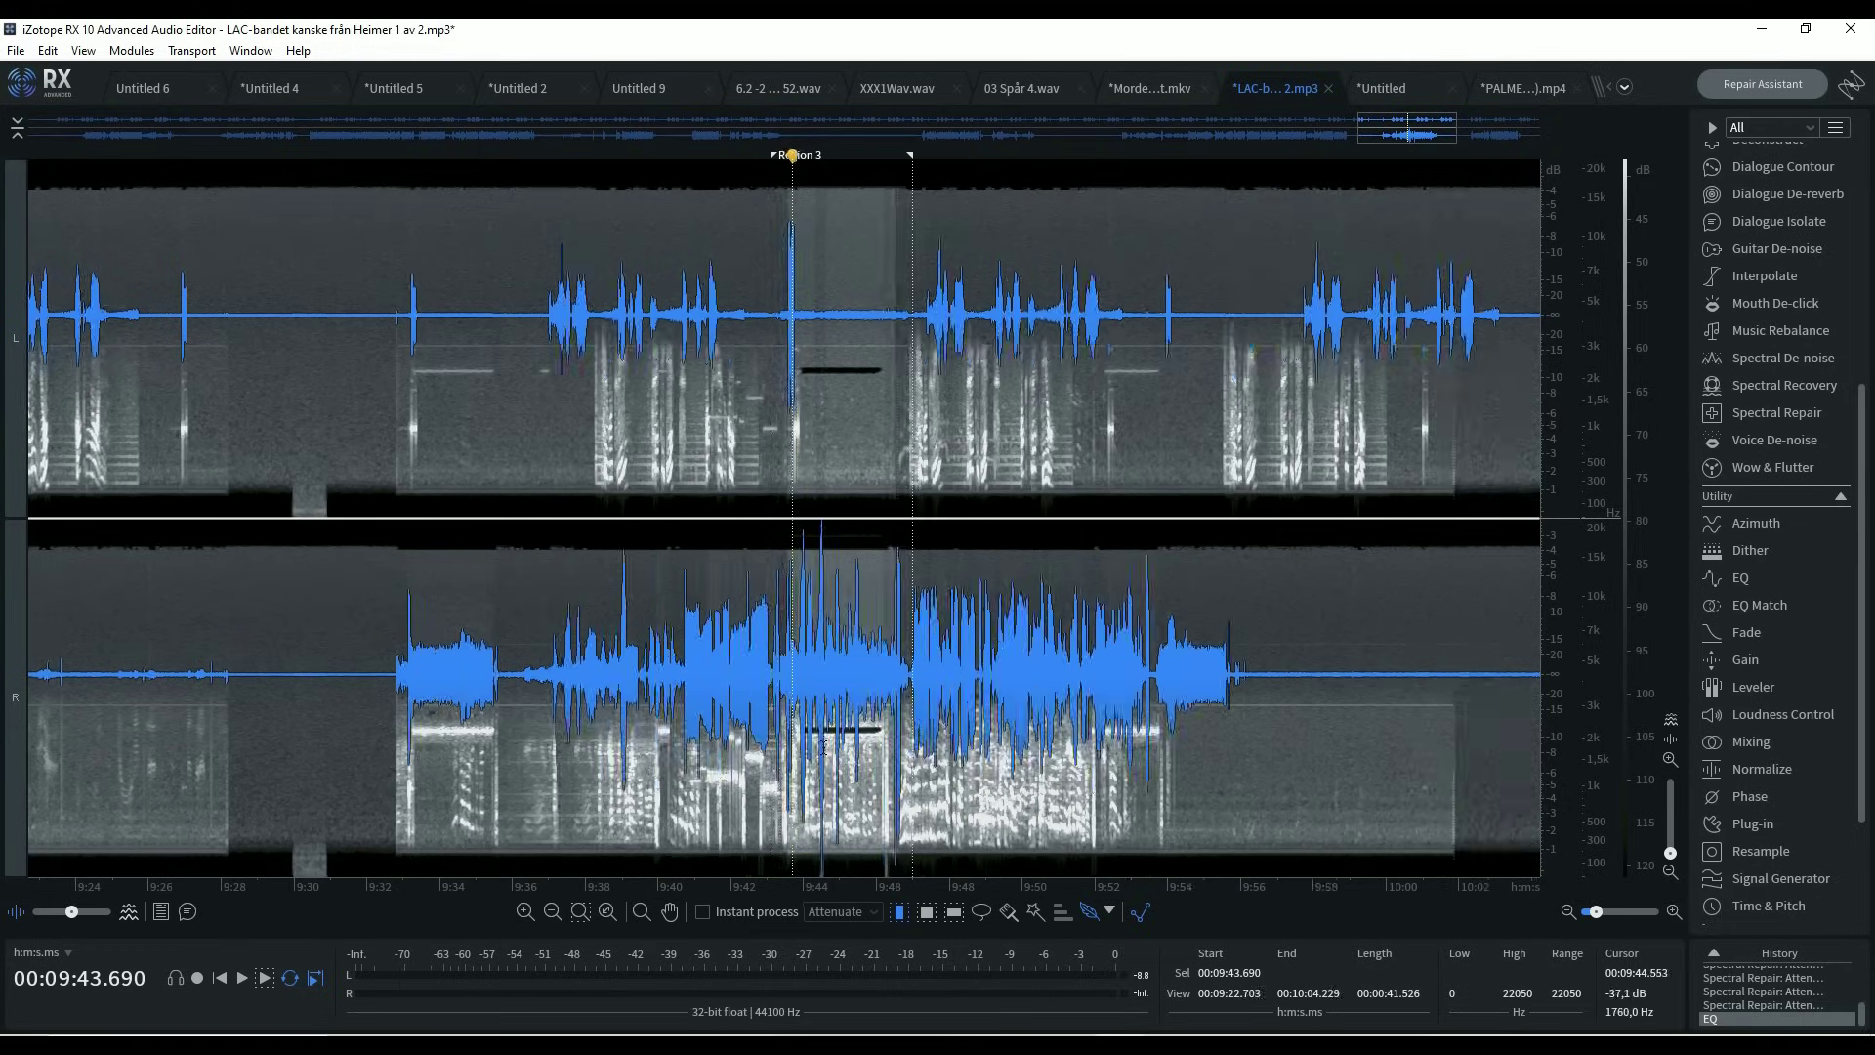
left_click_drag(1416, 132, 1402, 132)
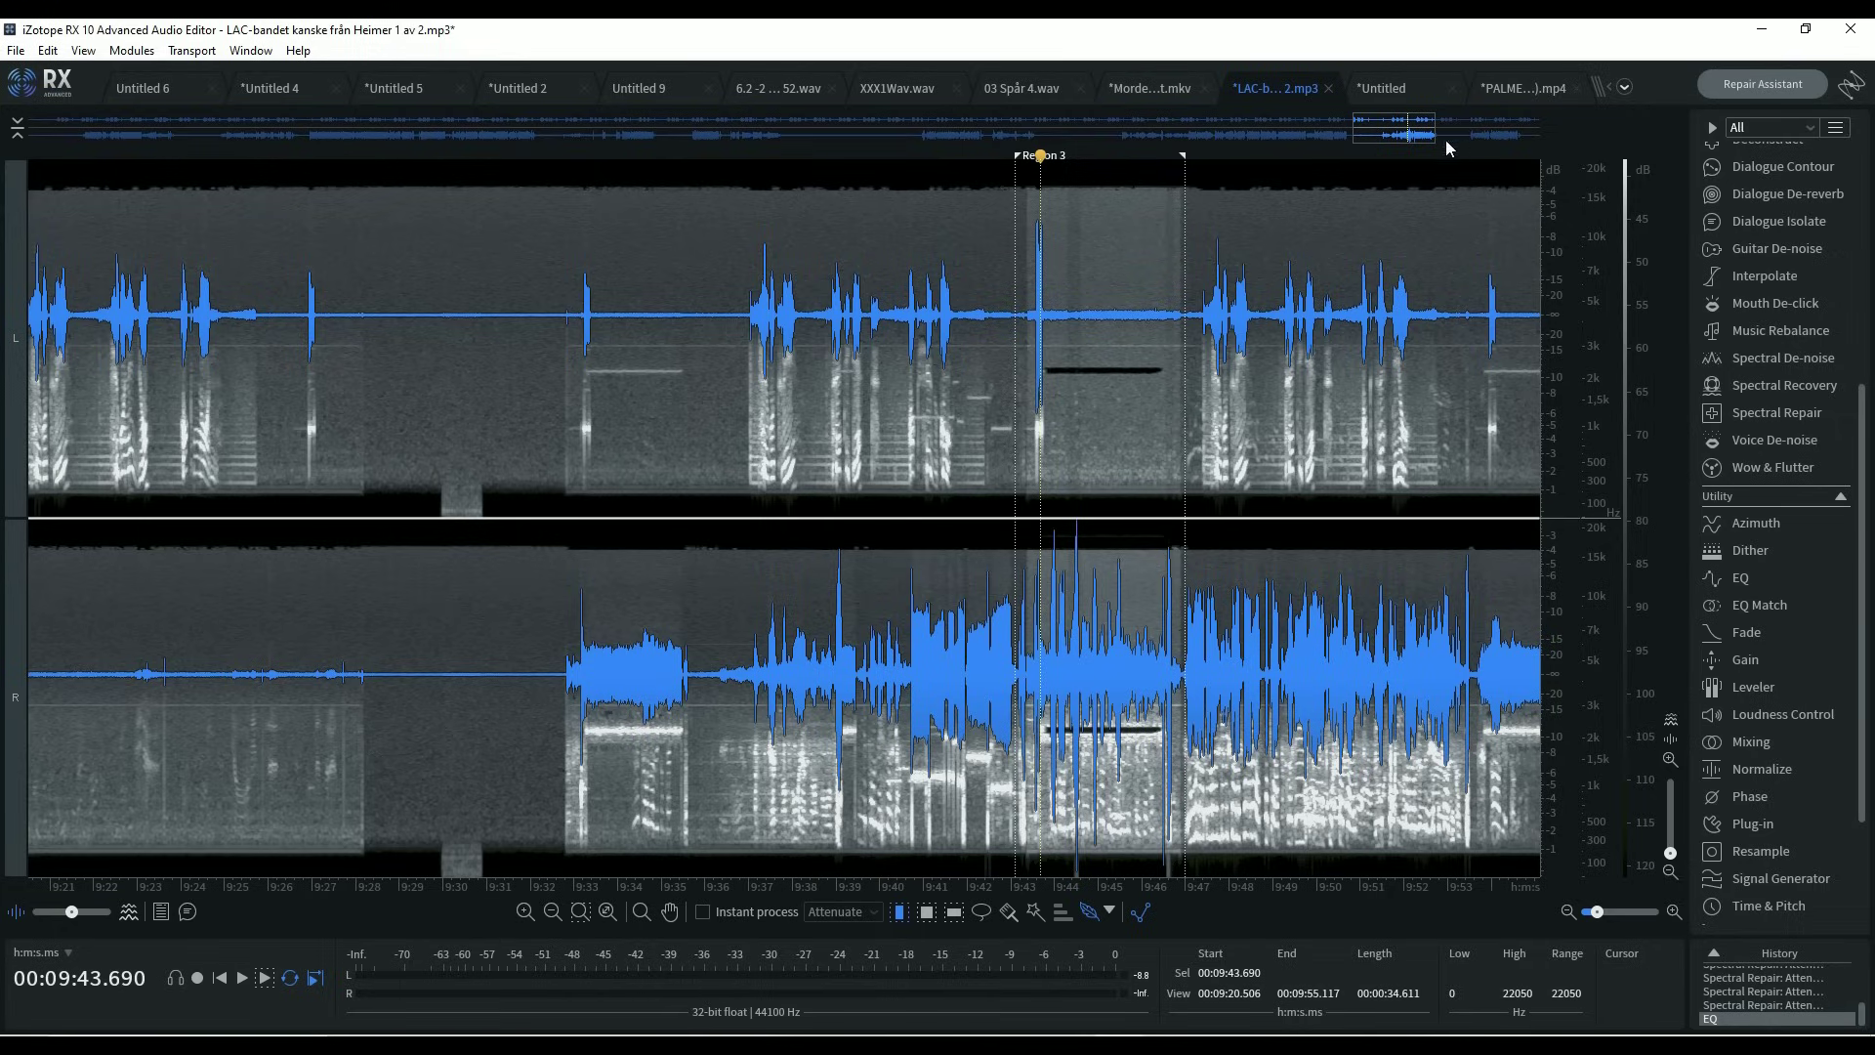
mouse_move(1386, 125)
left_mouse_down()
mouse_move(1434, 125)
mouse_move(1411, 125)
left_mouse_up()
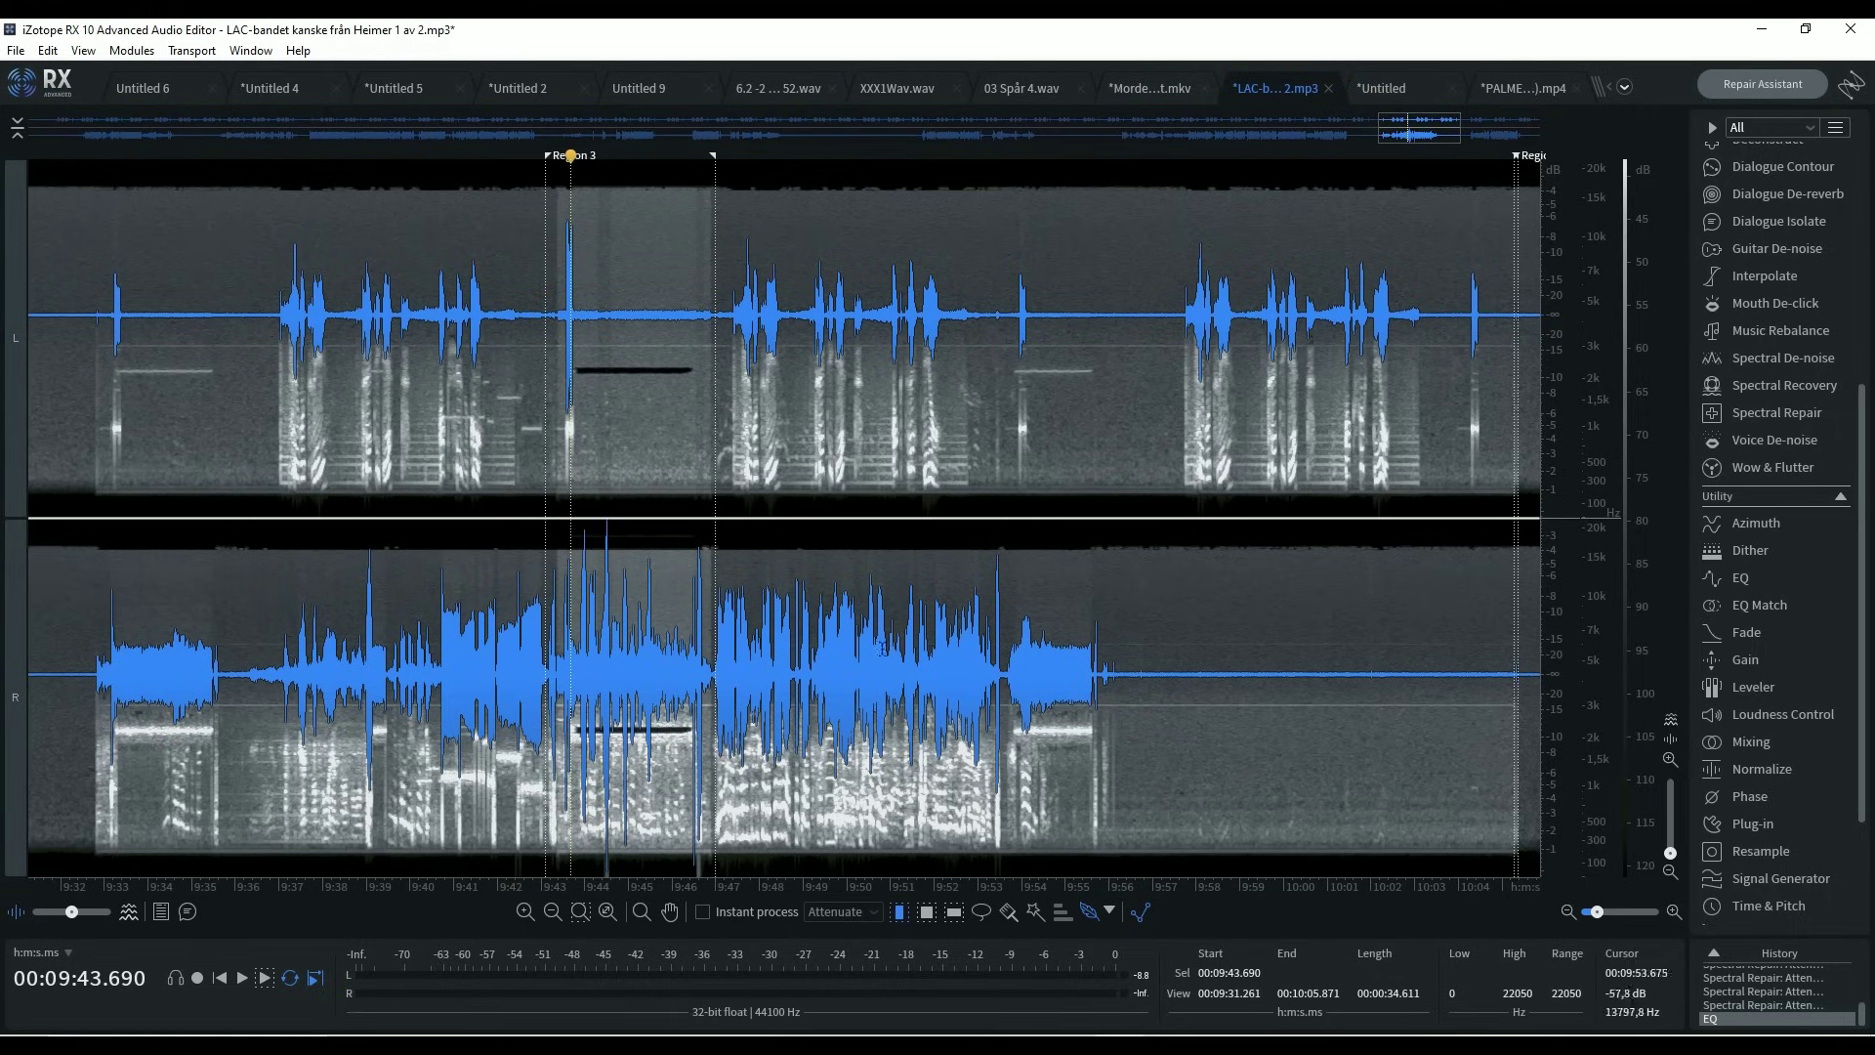
left_click(261, 289)
left_click_drag(234, 289, 714, 252)
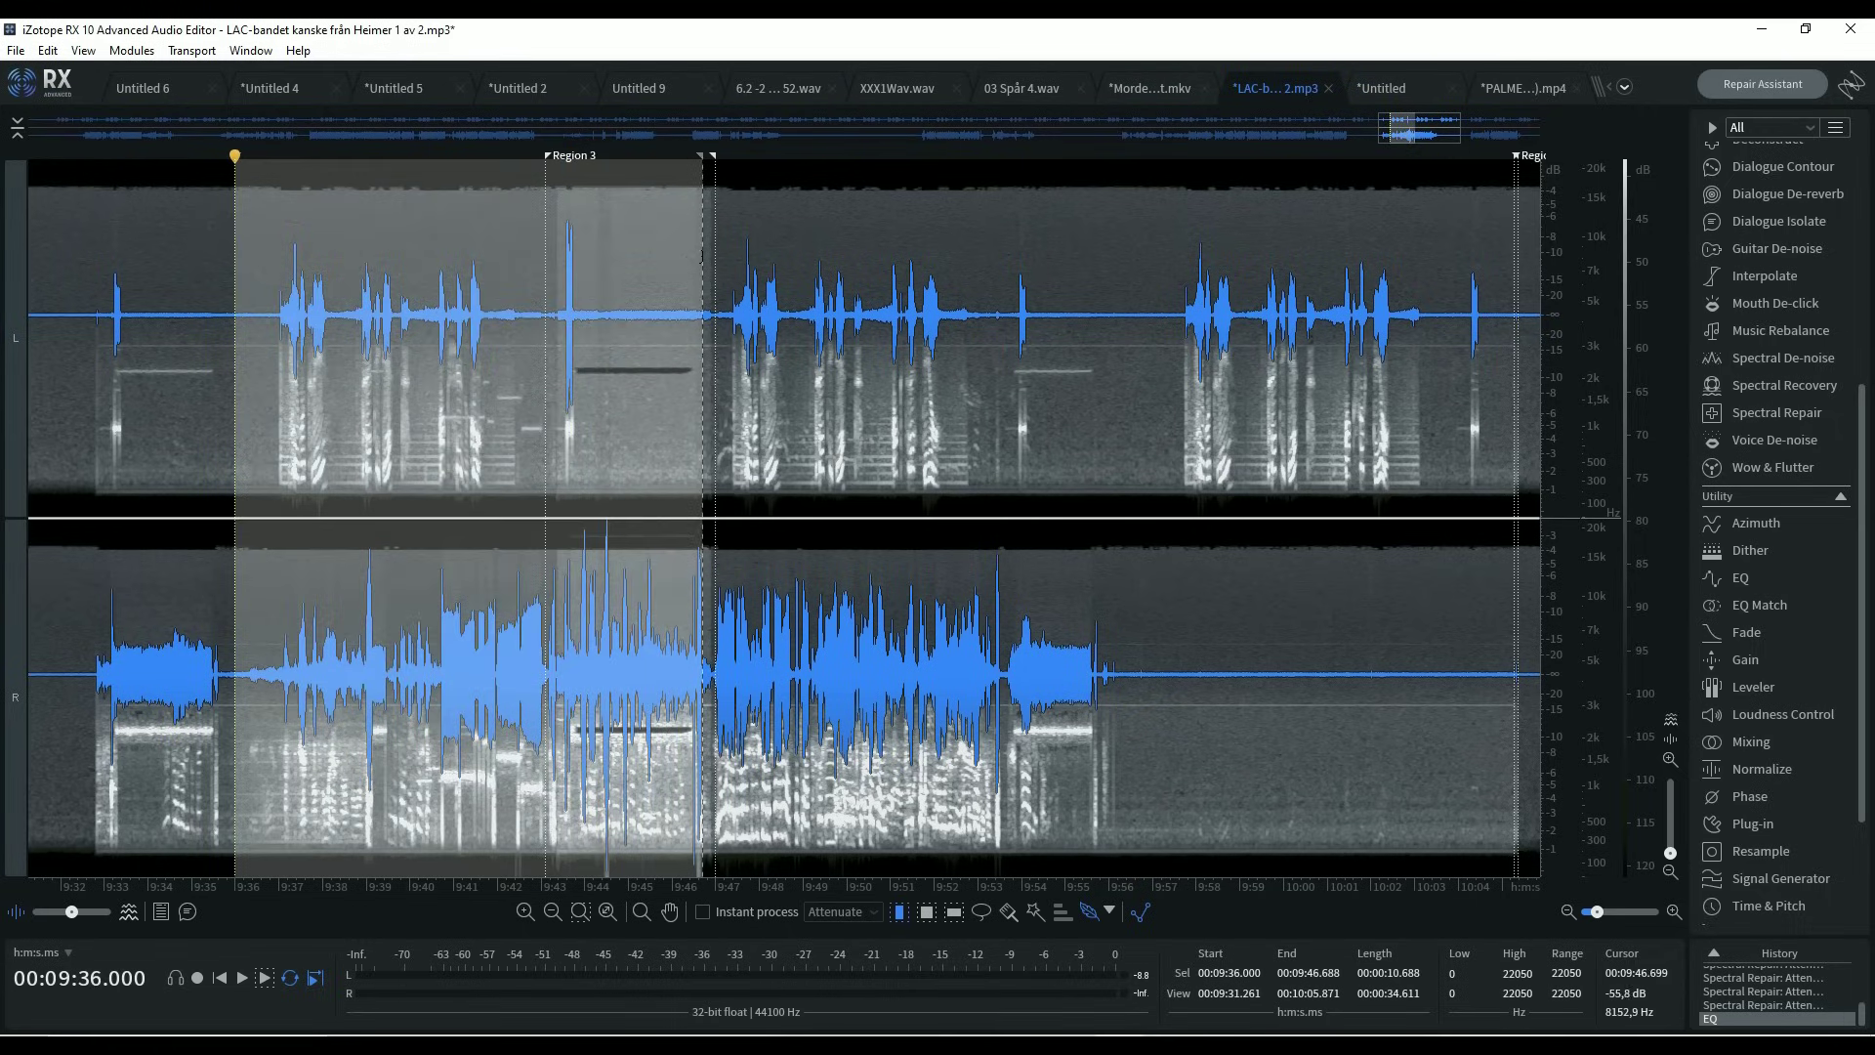
left_click(16, 364)
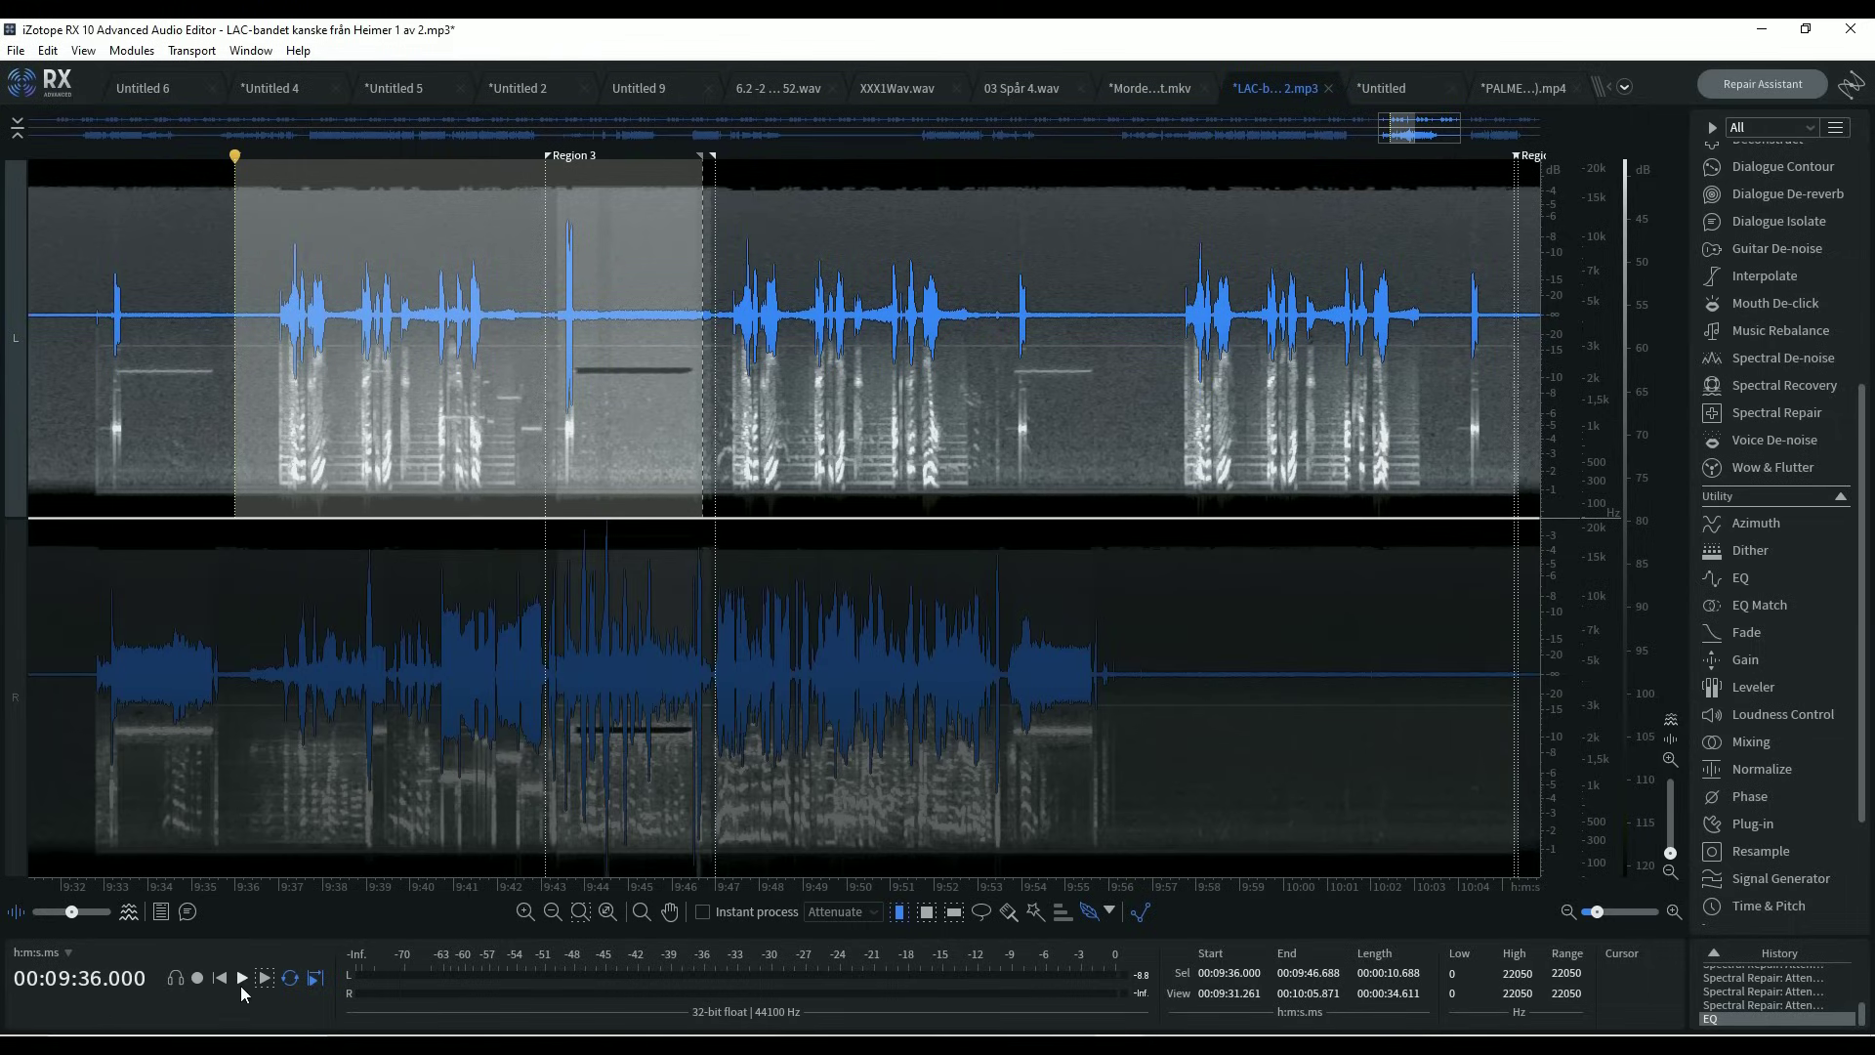
left_click(241, 977)
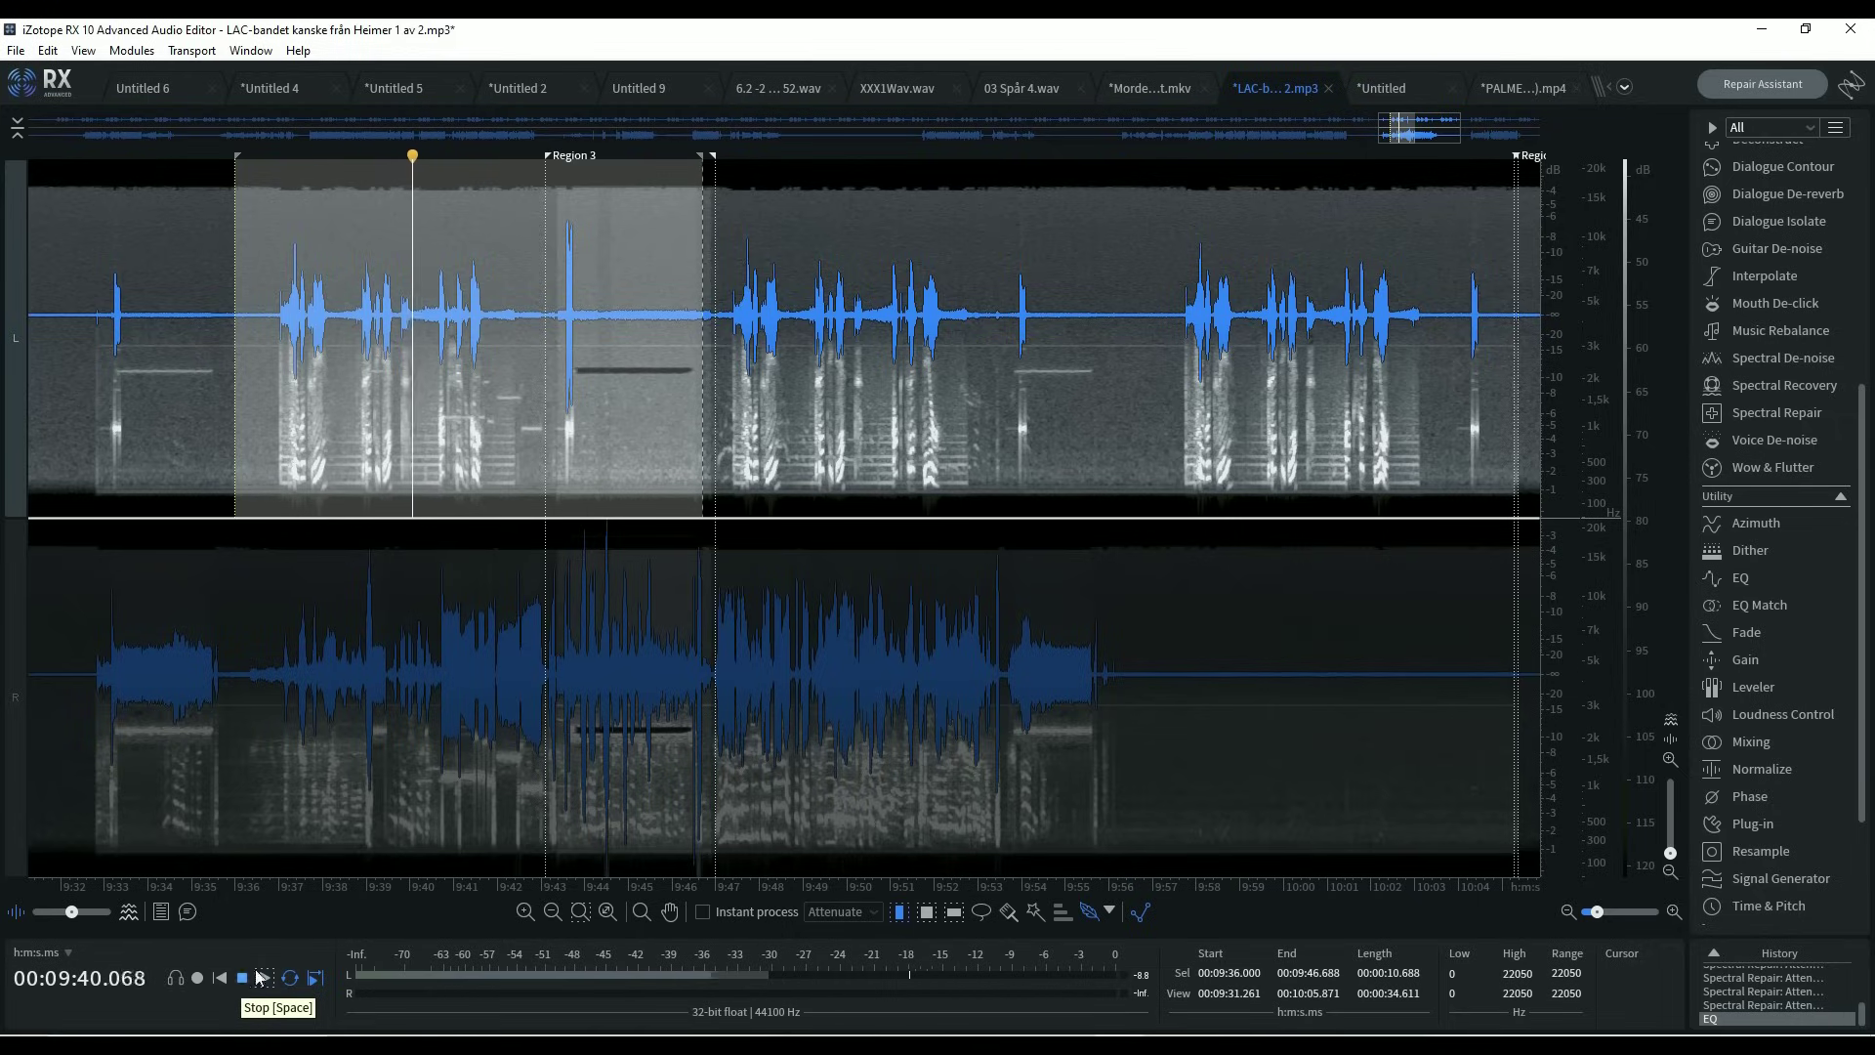
left_click(243, 978)
Select the audio following Region 3 from 00:09:47.000 to 00:09:53.641 and audition it with only the right channel active.
double_click(727, 742)
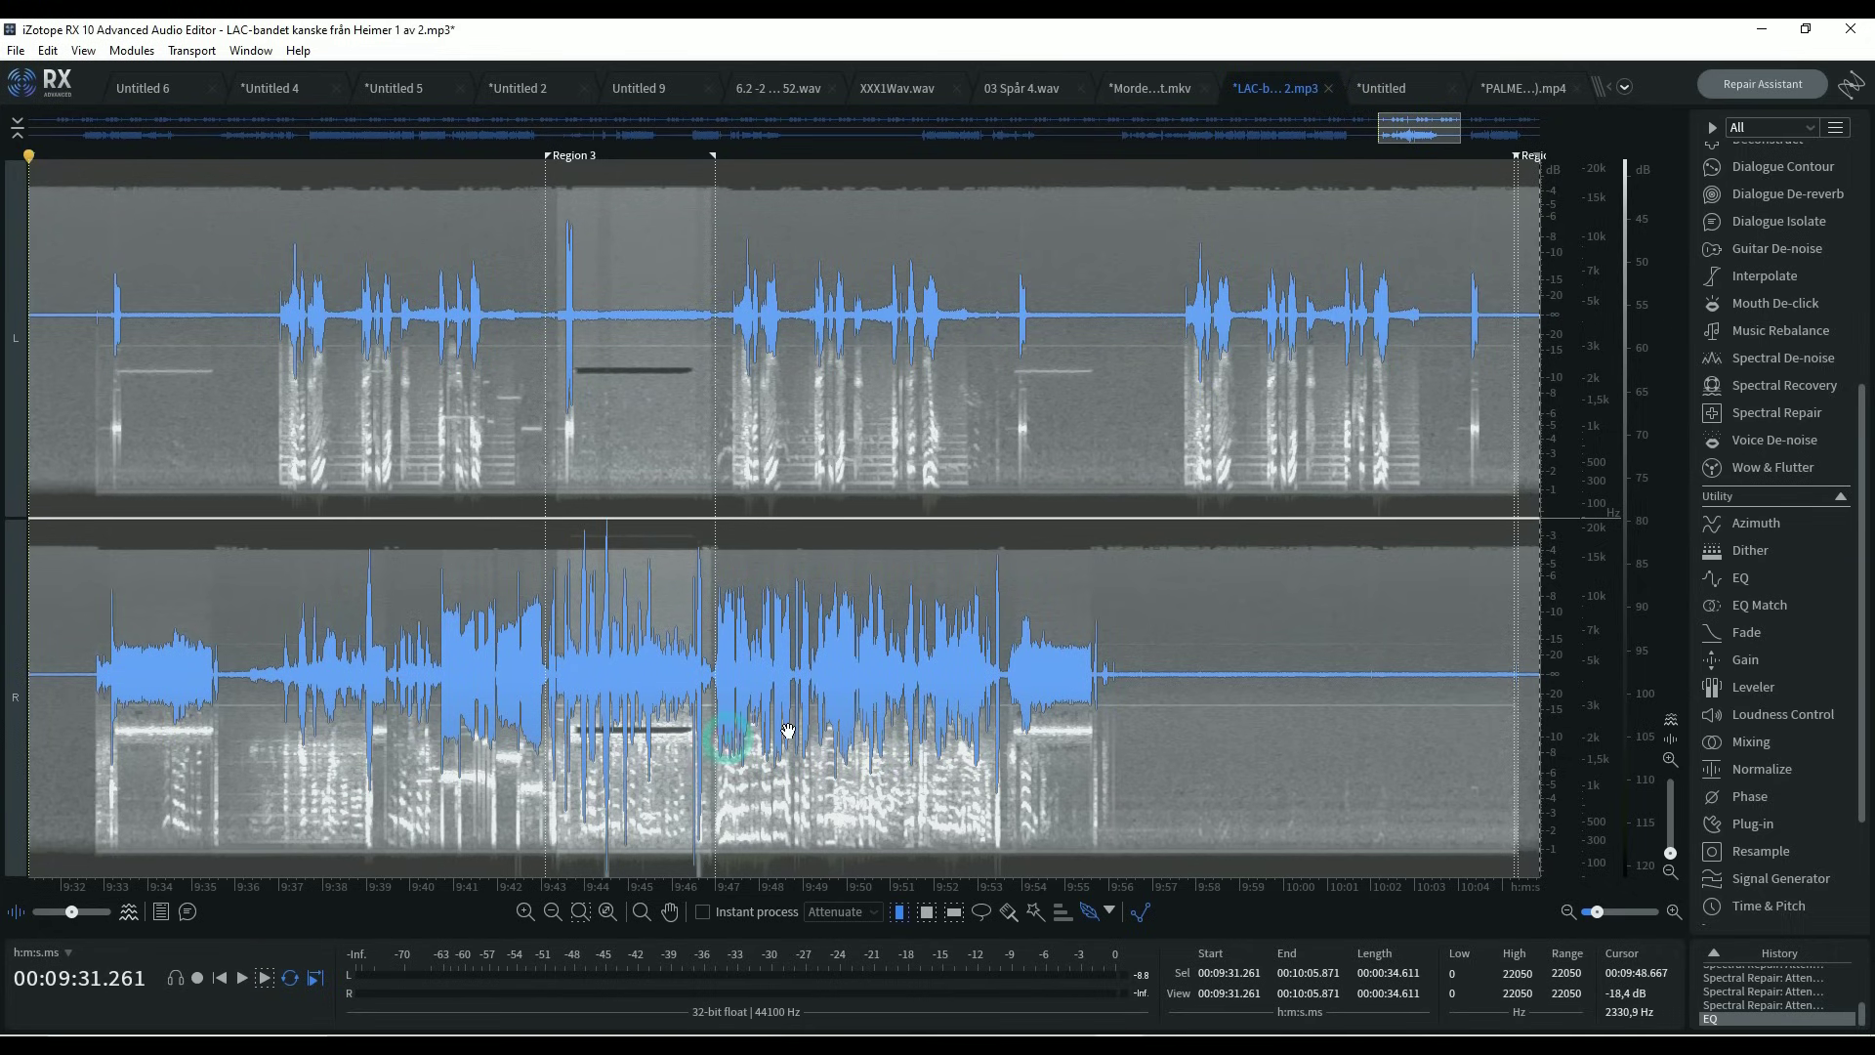
left_click(1006, 705)
left_click_drag(1006, 705, 710, 689)
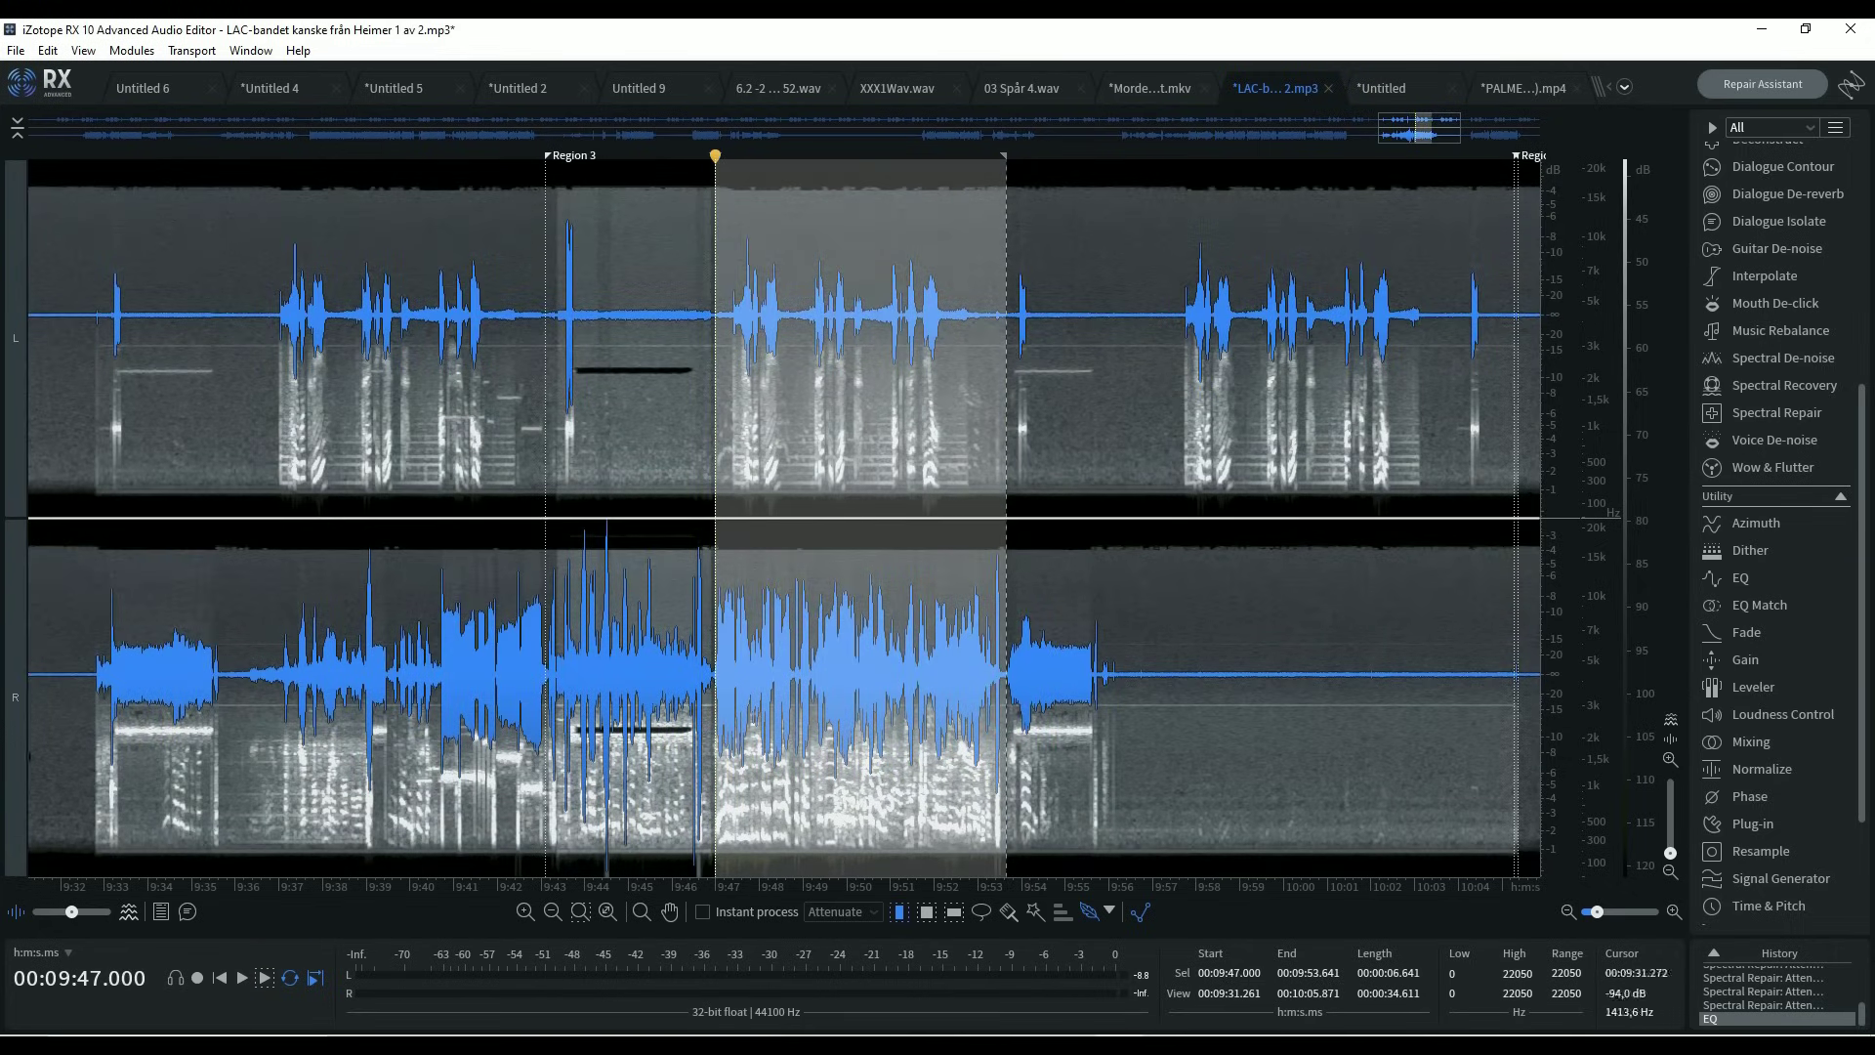
left_click(14, 740)
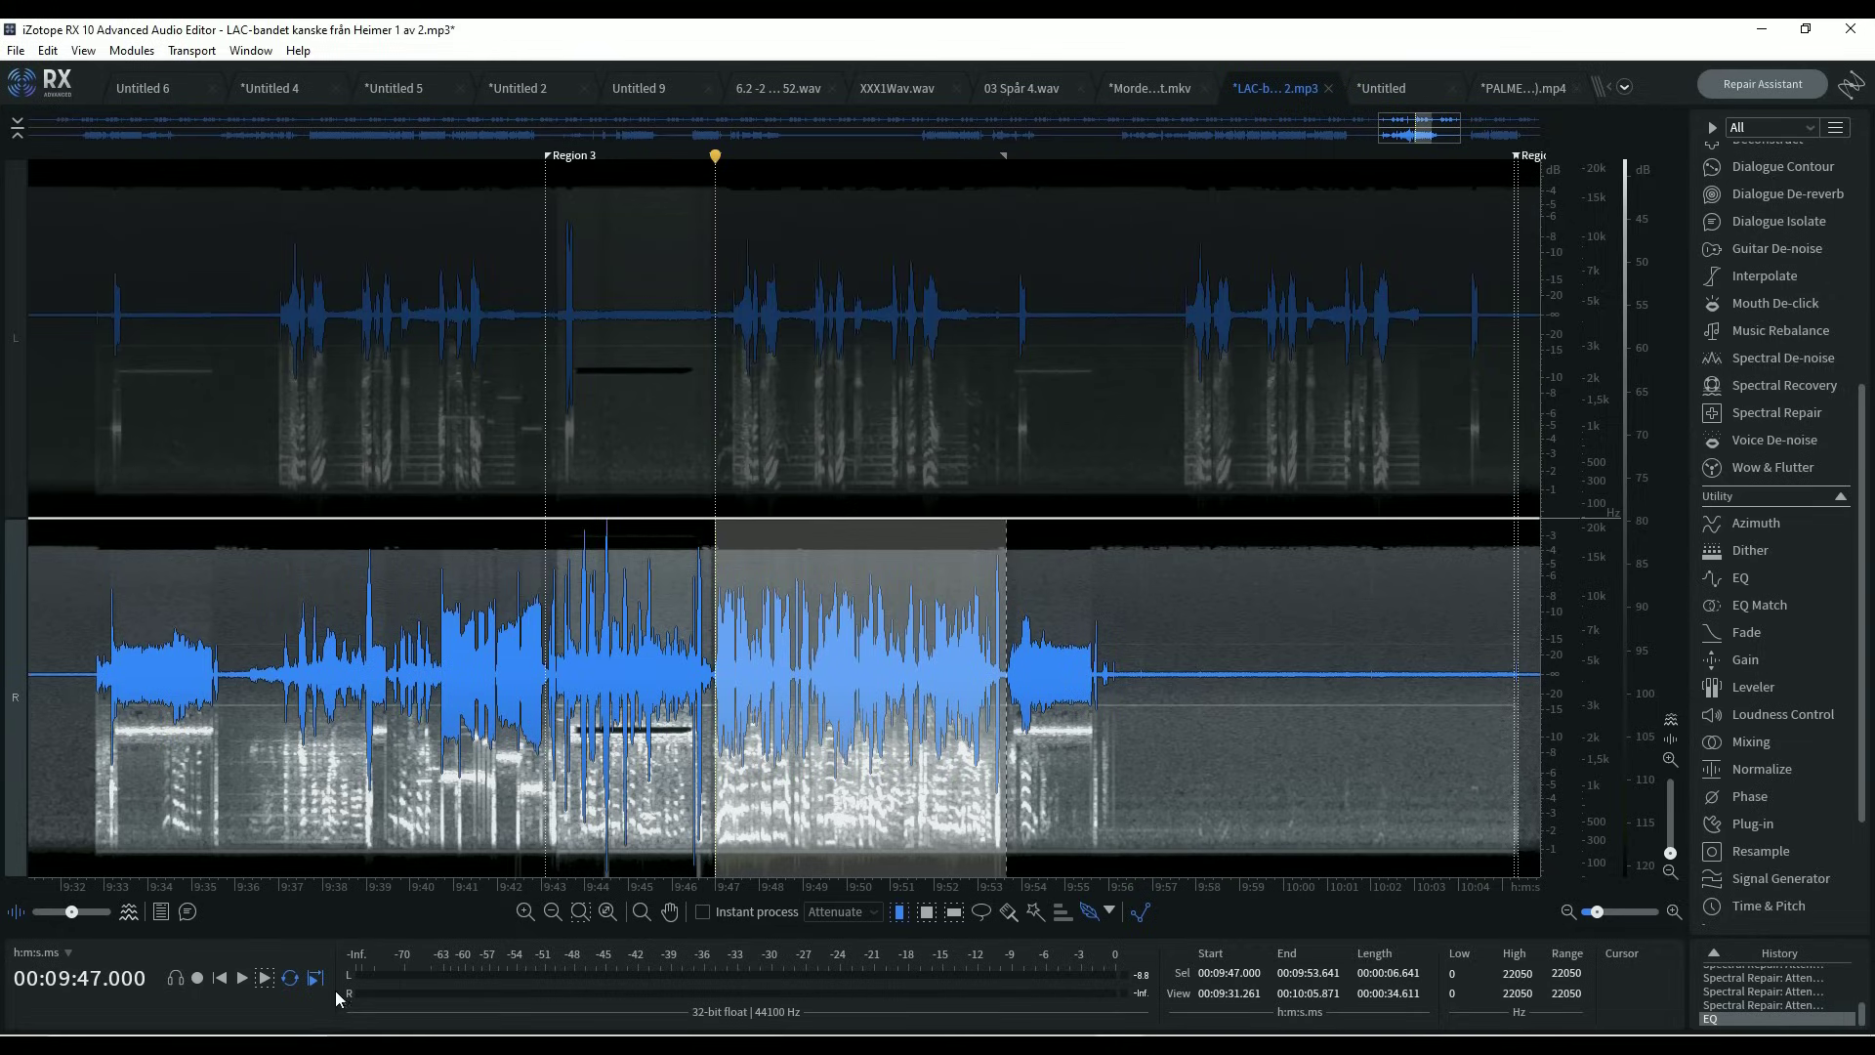
left_click(242, 977)
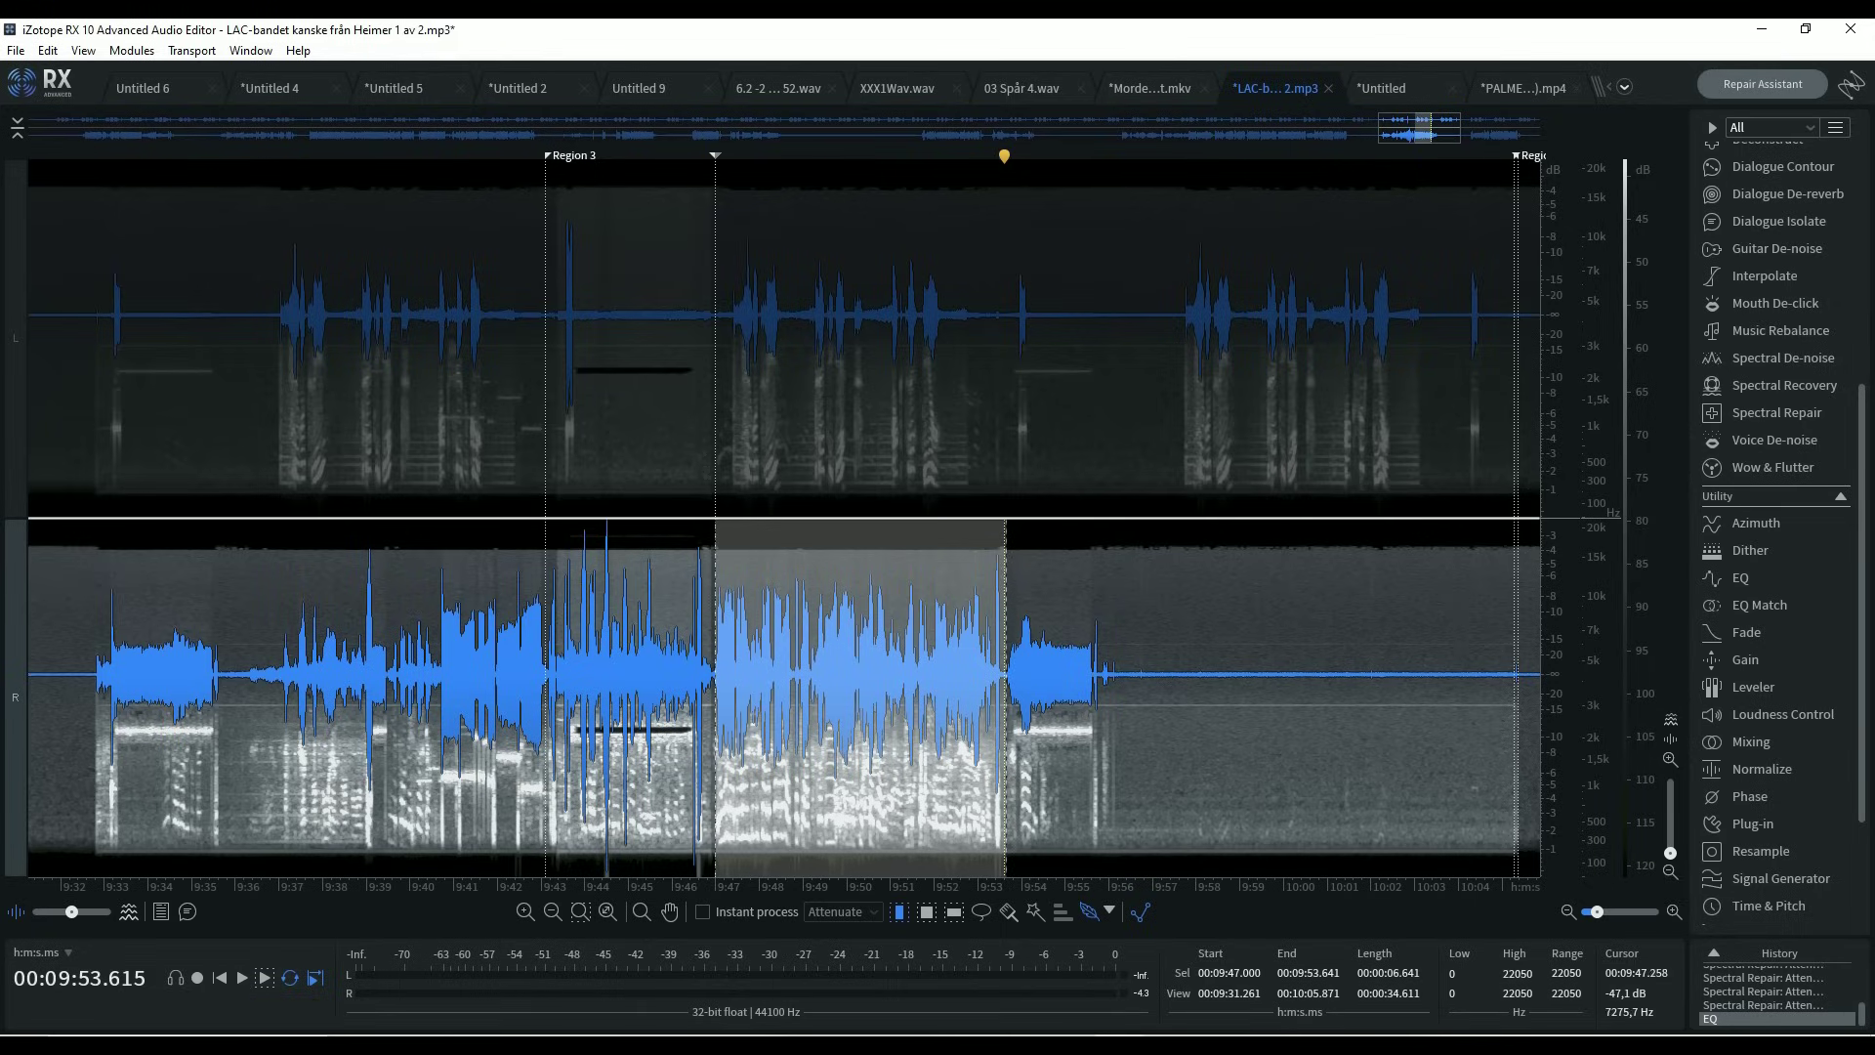
Select the range from 00:09:47.000 to 00:09:53.597 and audition it with only the left channel active.
double_click(718, 297)
left_click(718, 298)
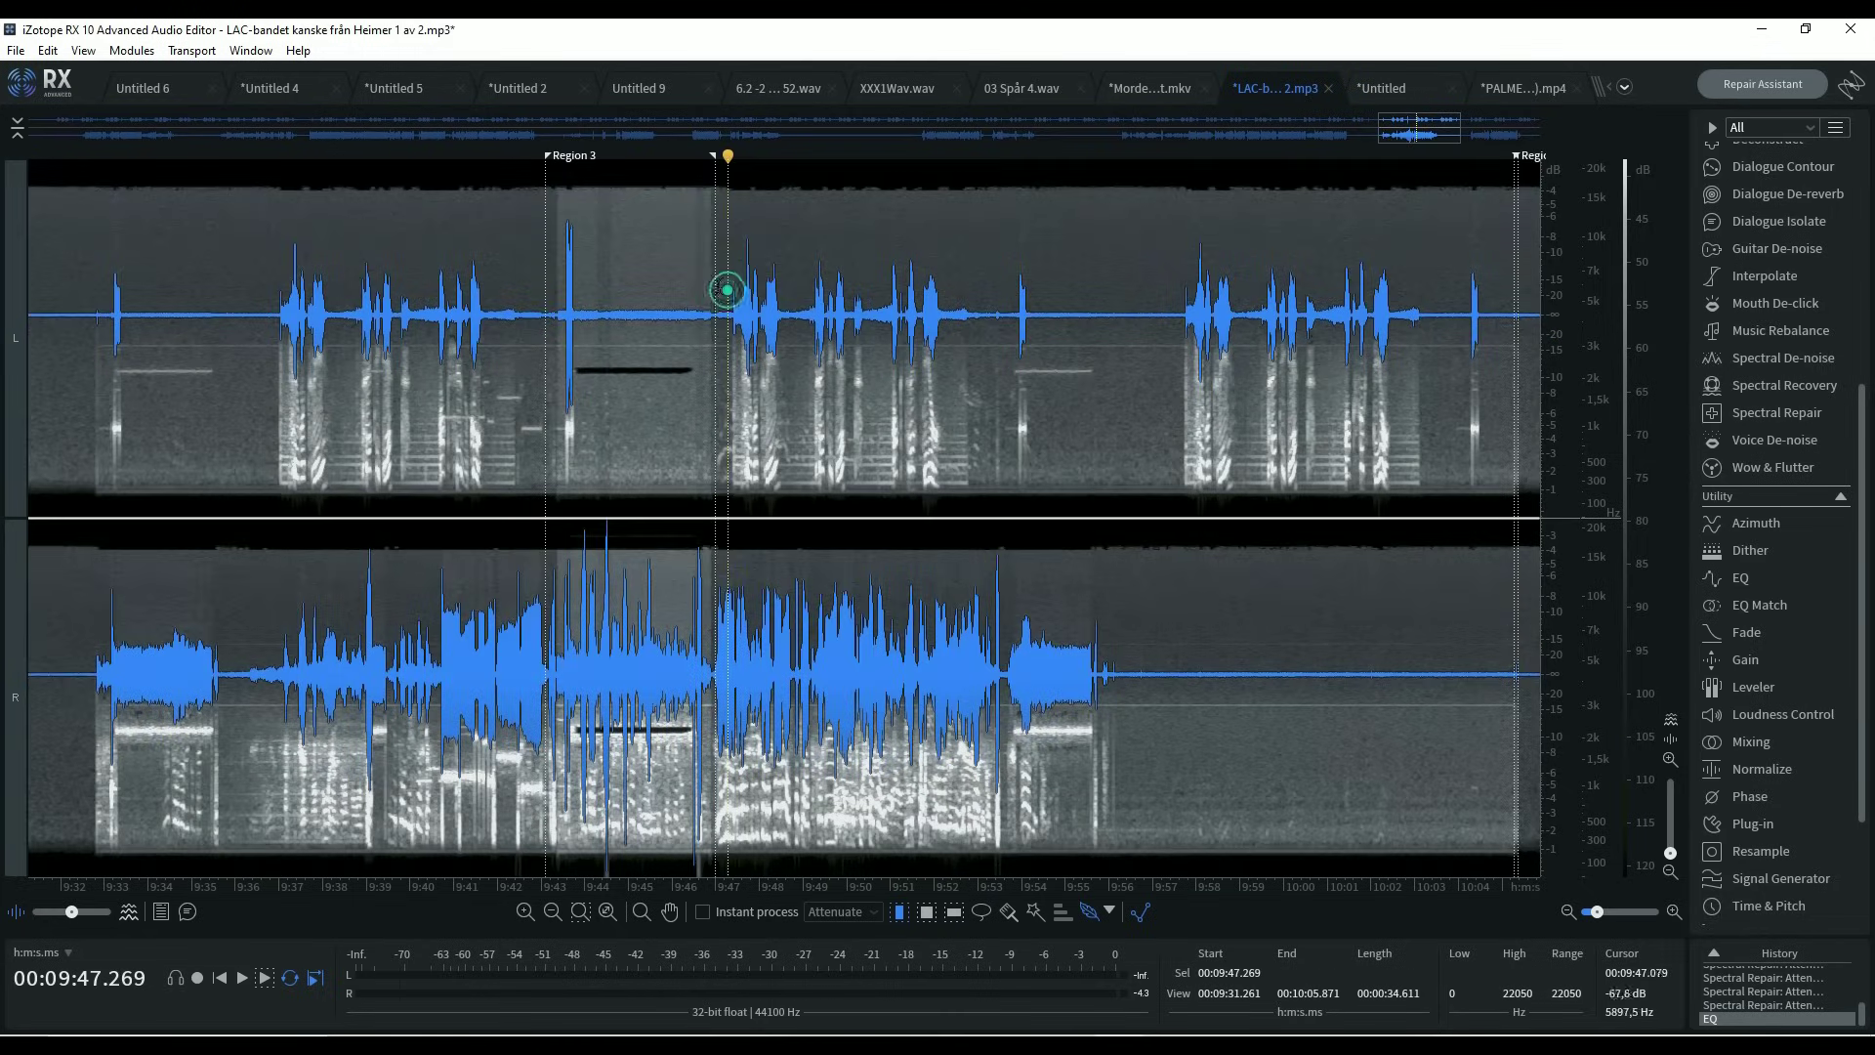
left_click_drag(718, 296, 1005, 283)
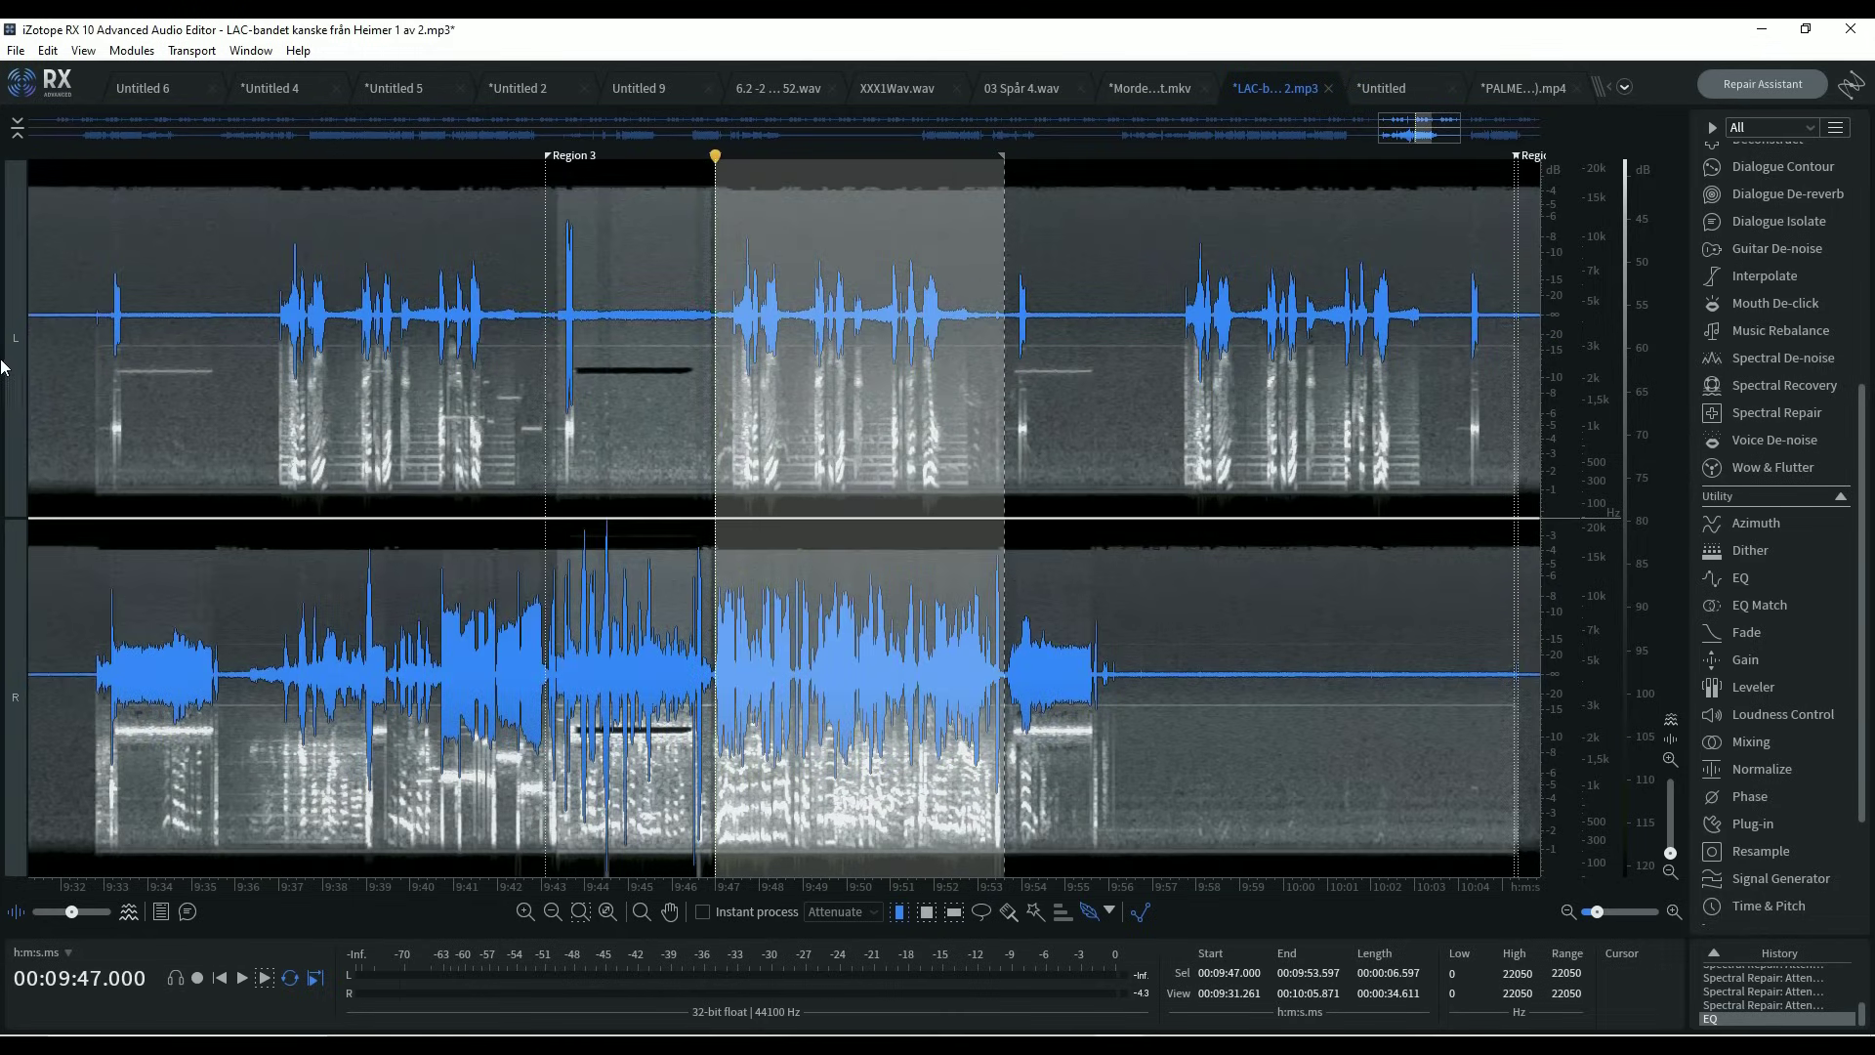
left_click(12, 367)
left_click(241, 980)
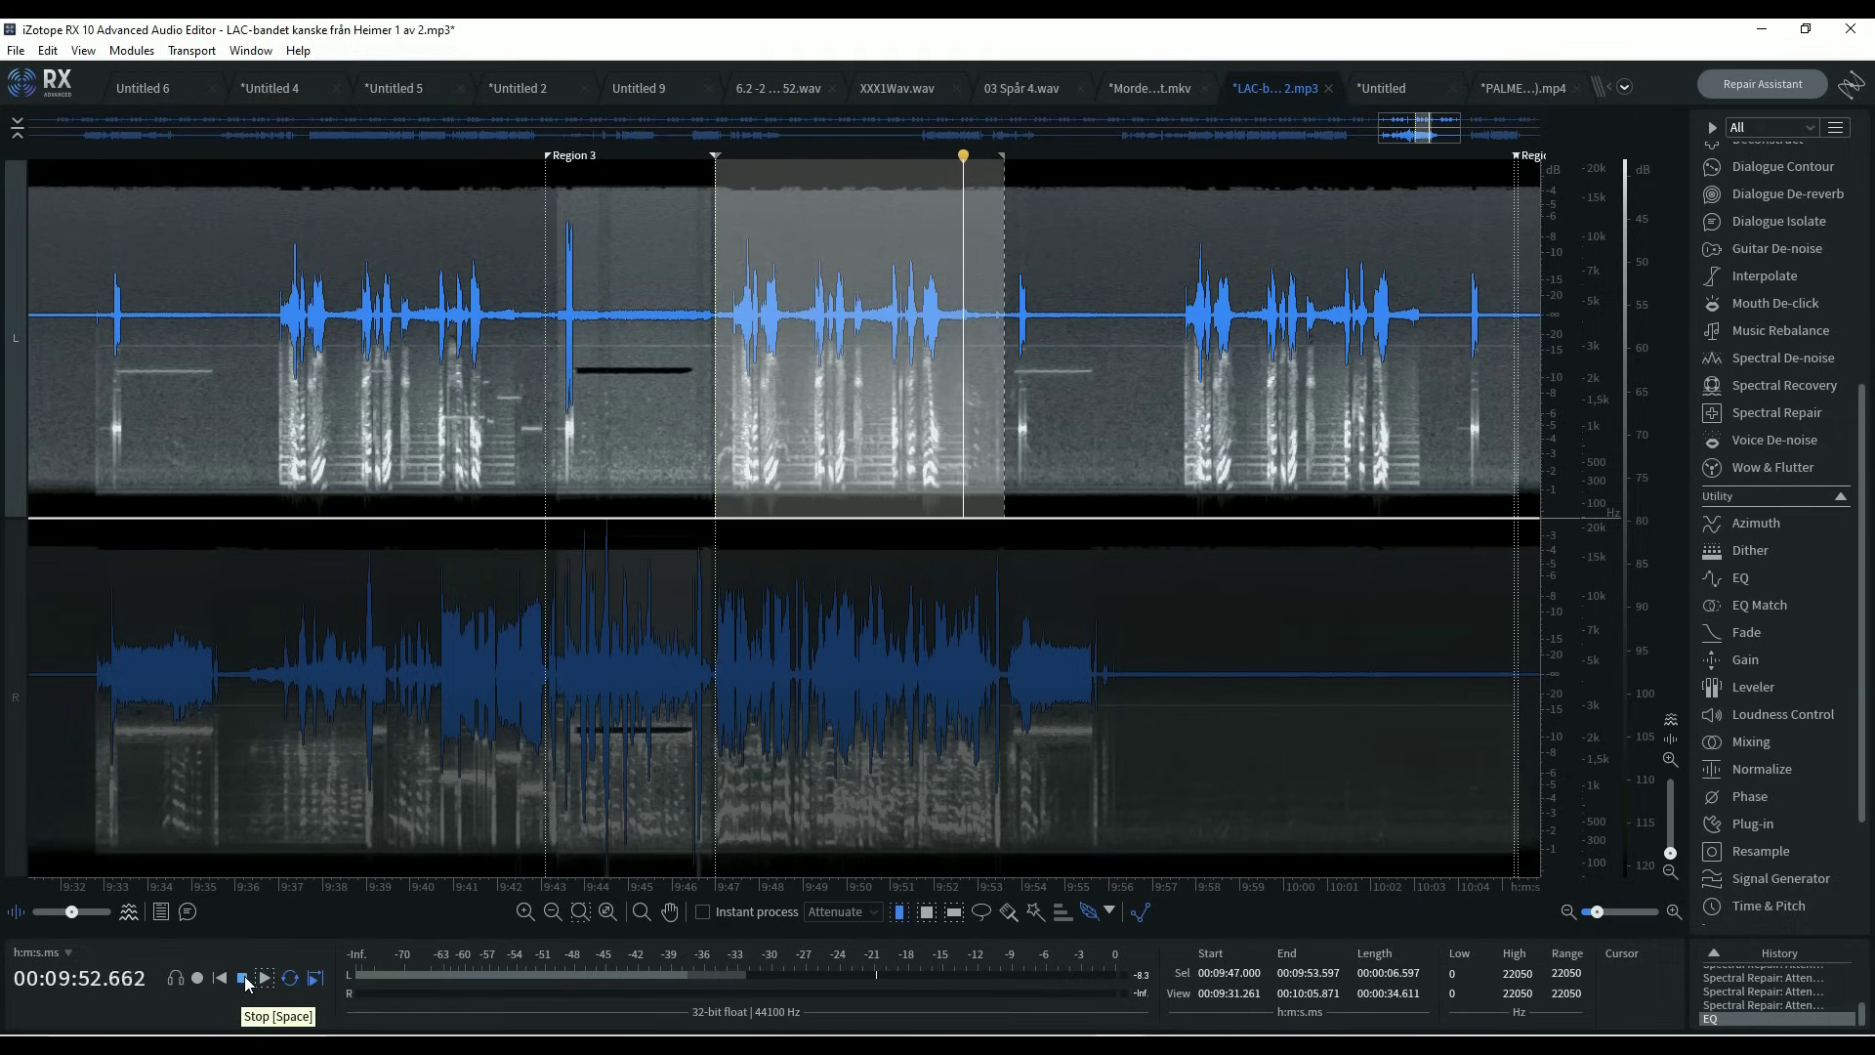
left_click(245, 984)
Locate the passage after Region 1 and select 00:10:18.213 to 00:10:30.801 across both channels.
left_click(641, 745)
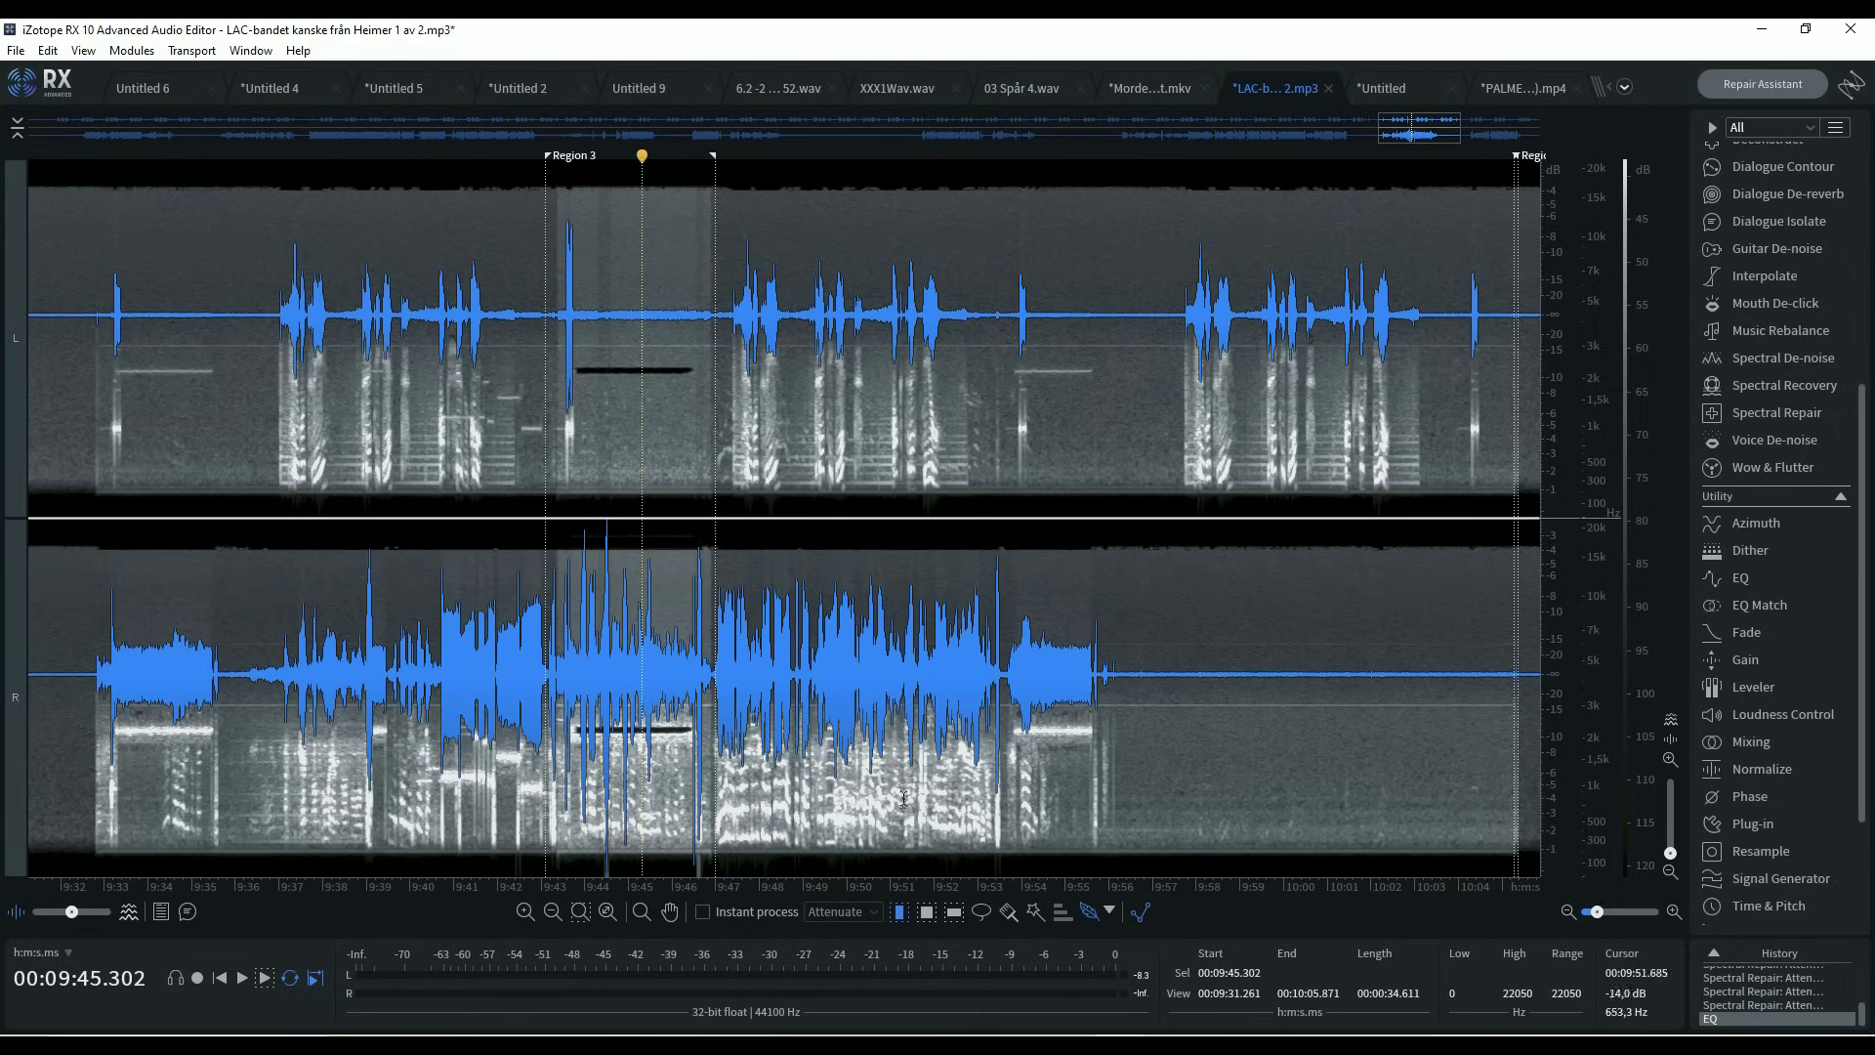
left_click_drag(1419, 130, 1483, 130)
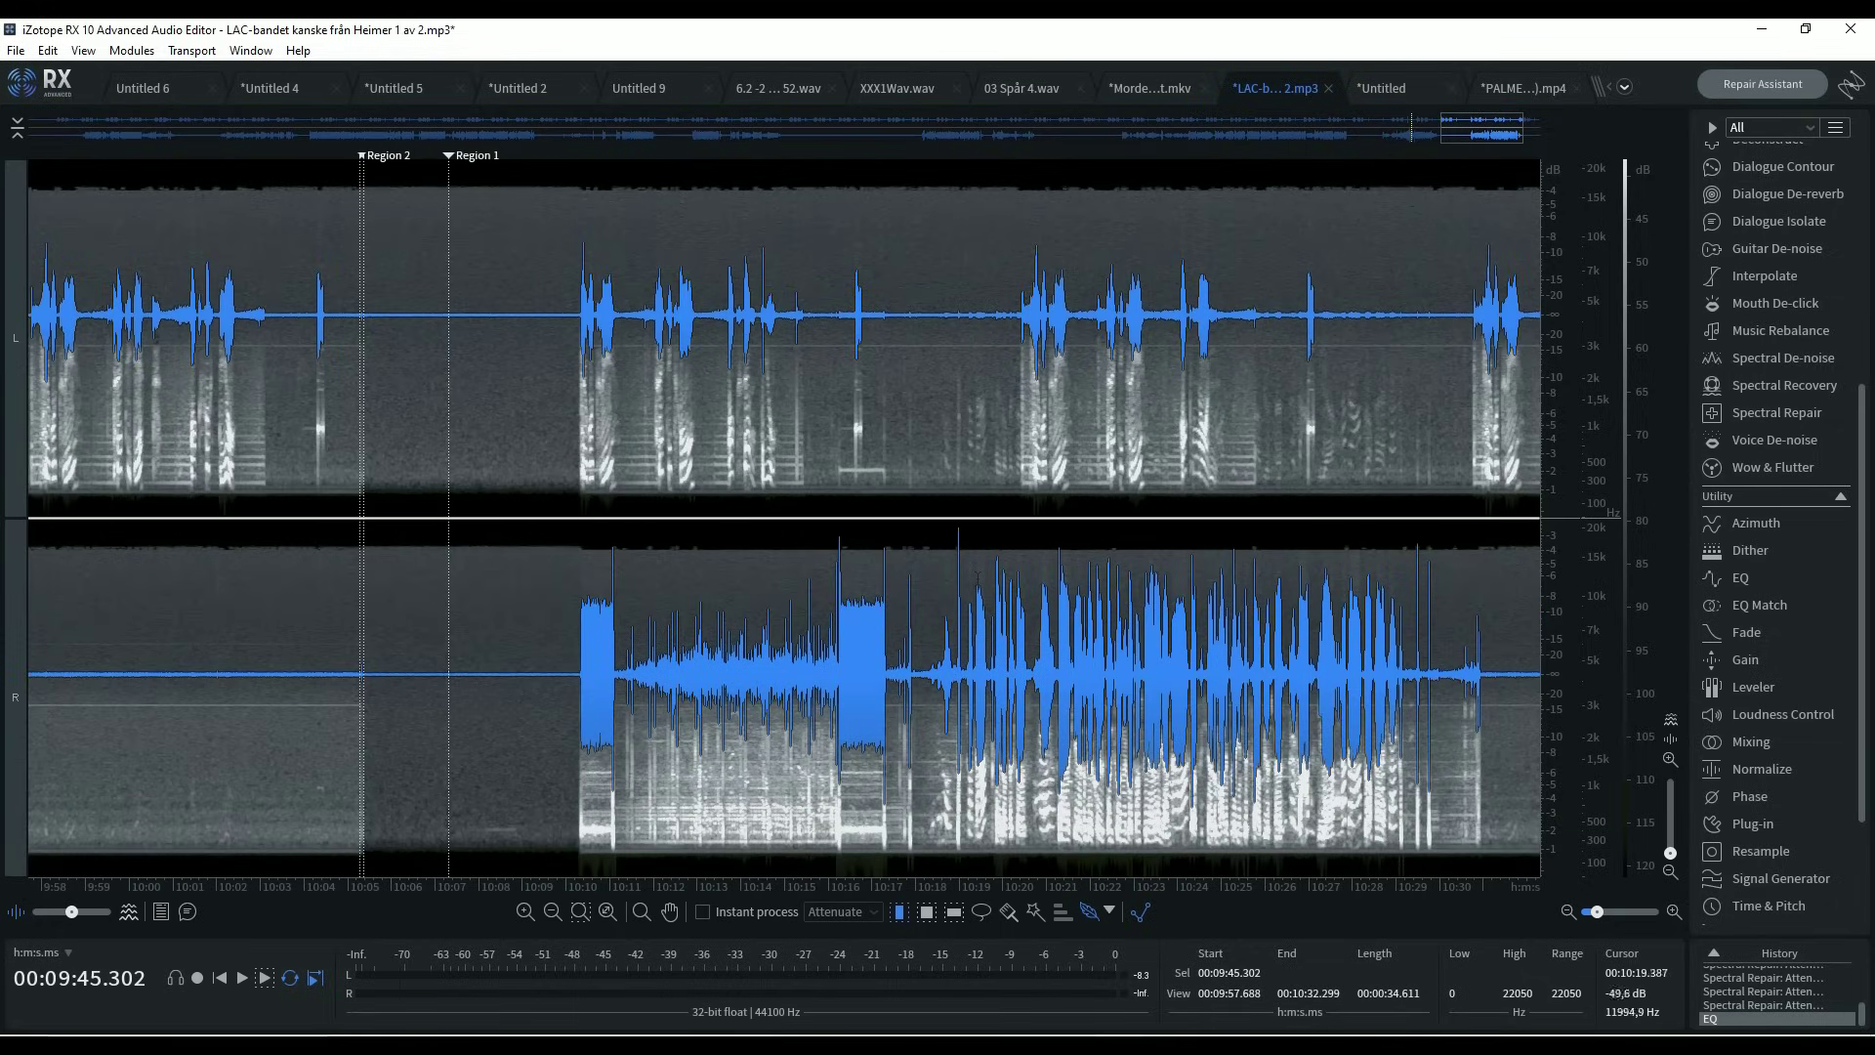
left_click(918, 654)
left_click_drag(924, 661, 1475, 773)
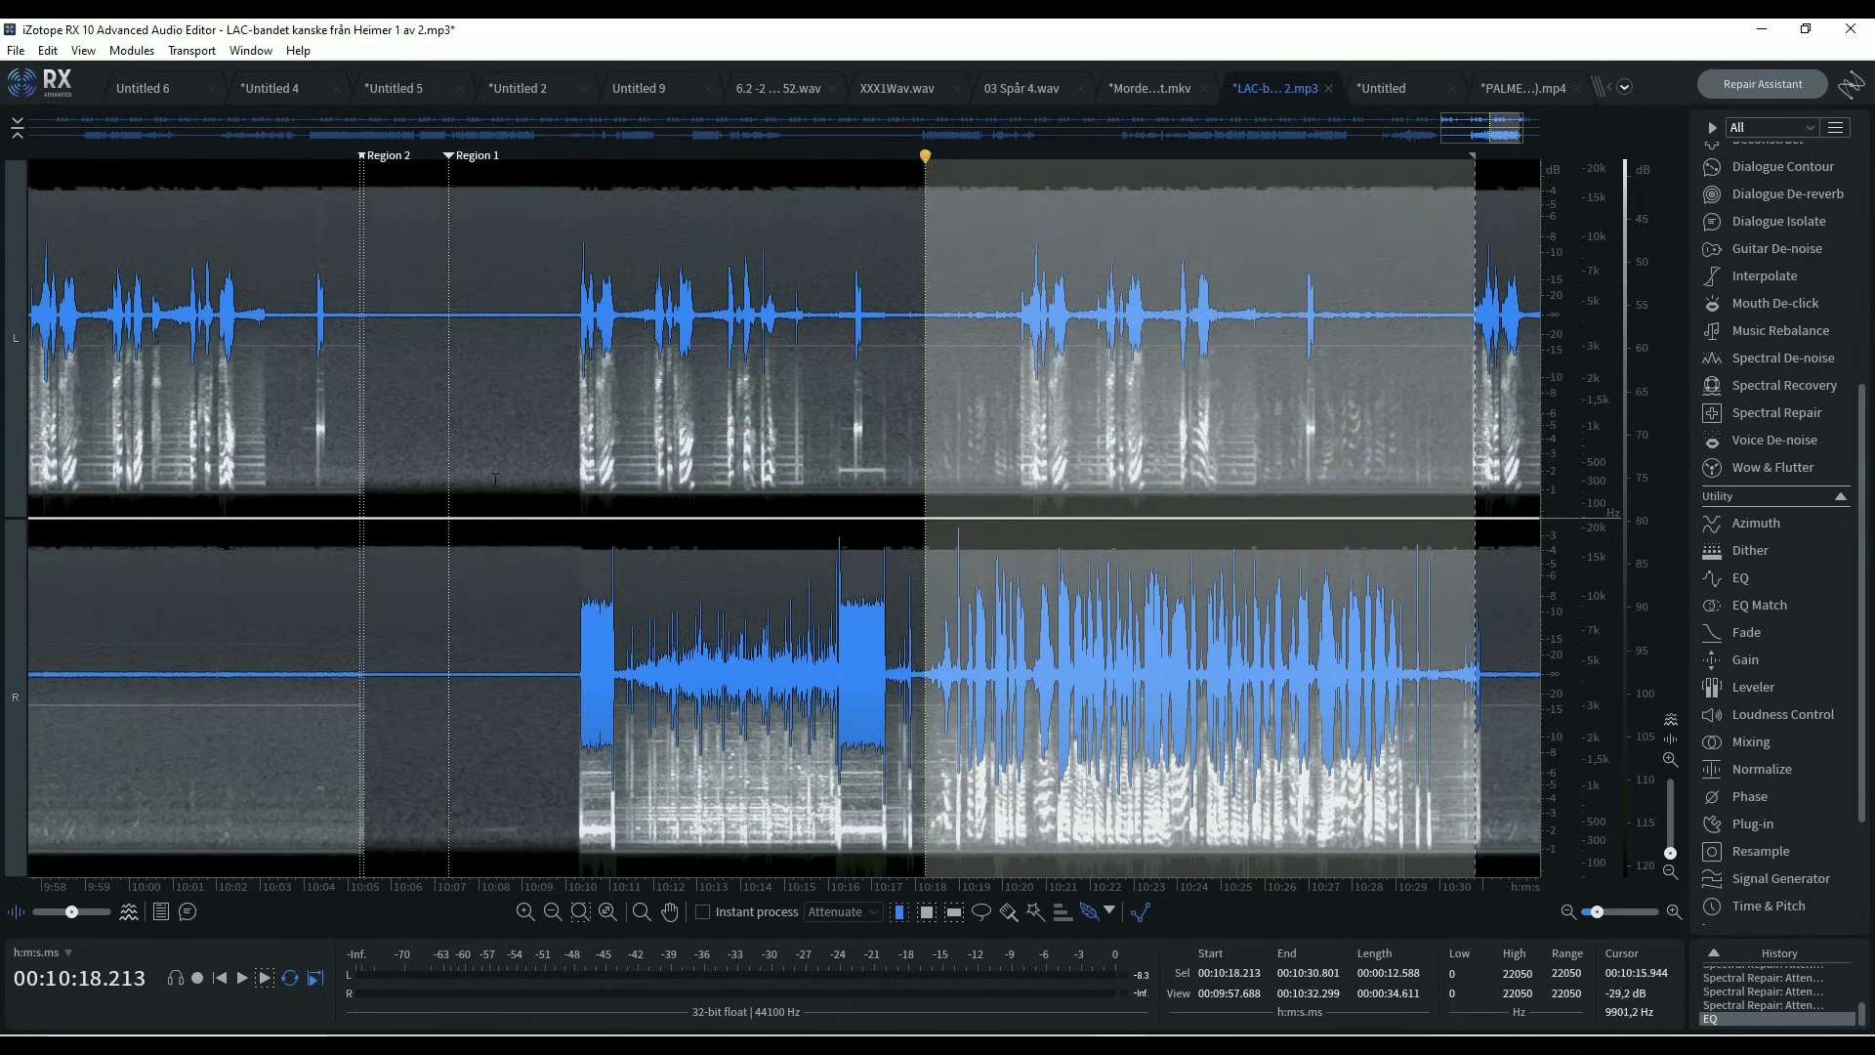
Audition the selected passage after Region 1 twice with only the right channel active.
left_click(17, 658)
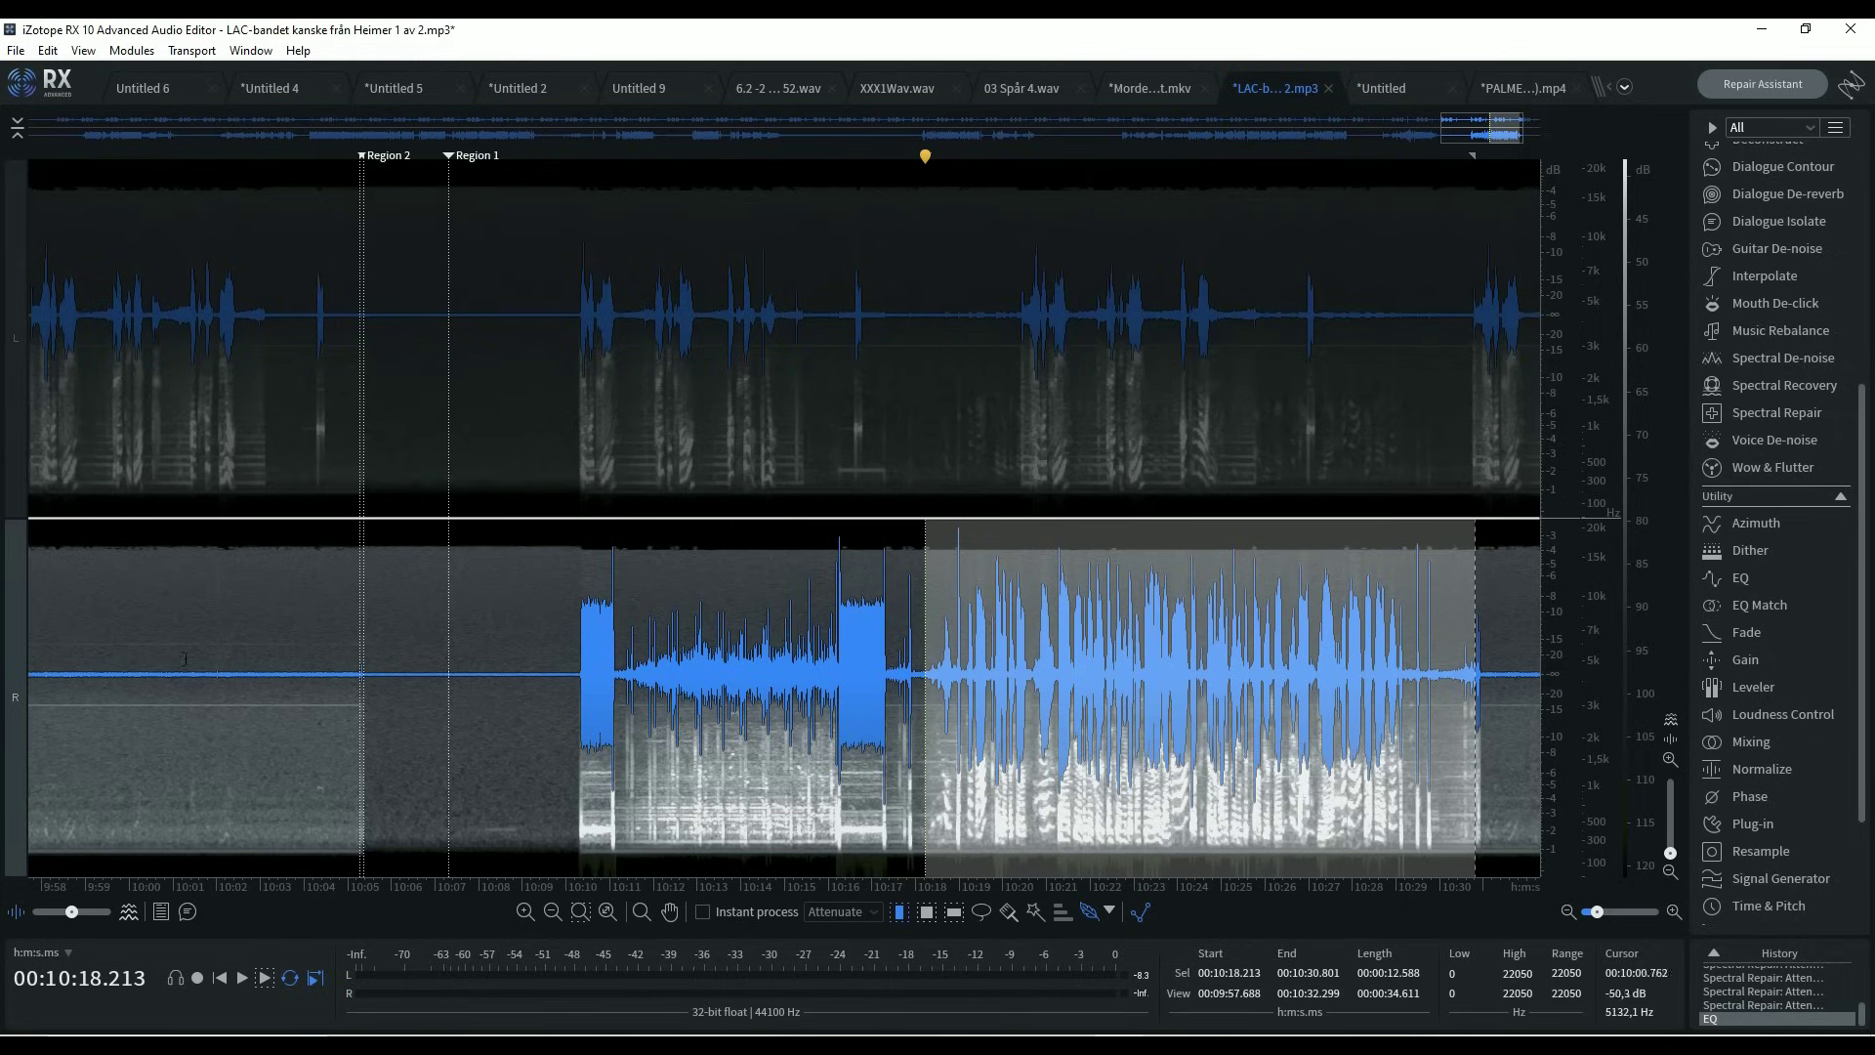
left_click(243, 978)
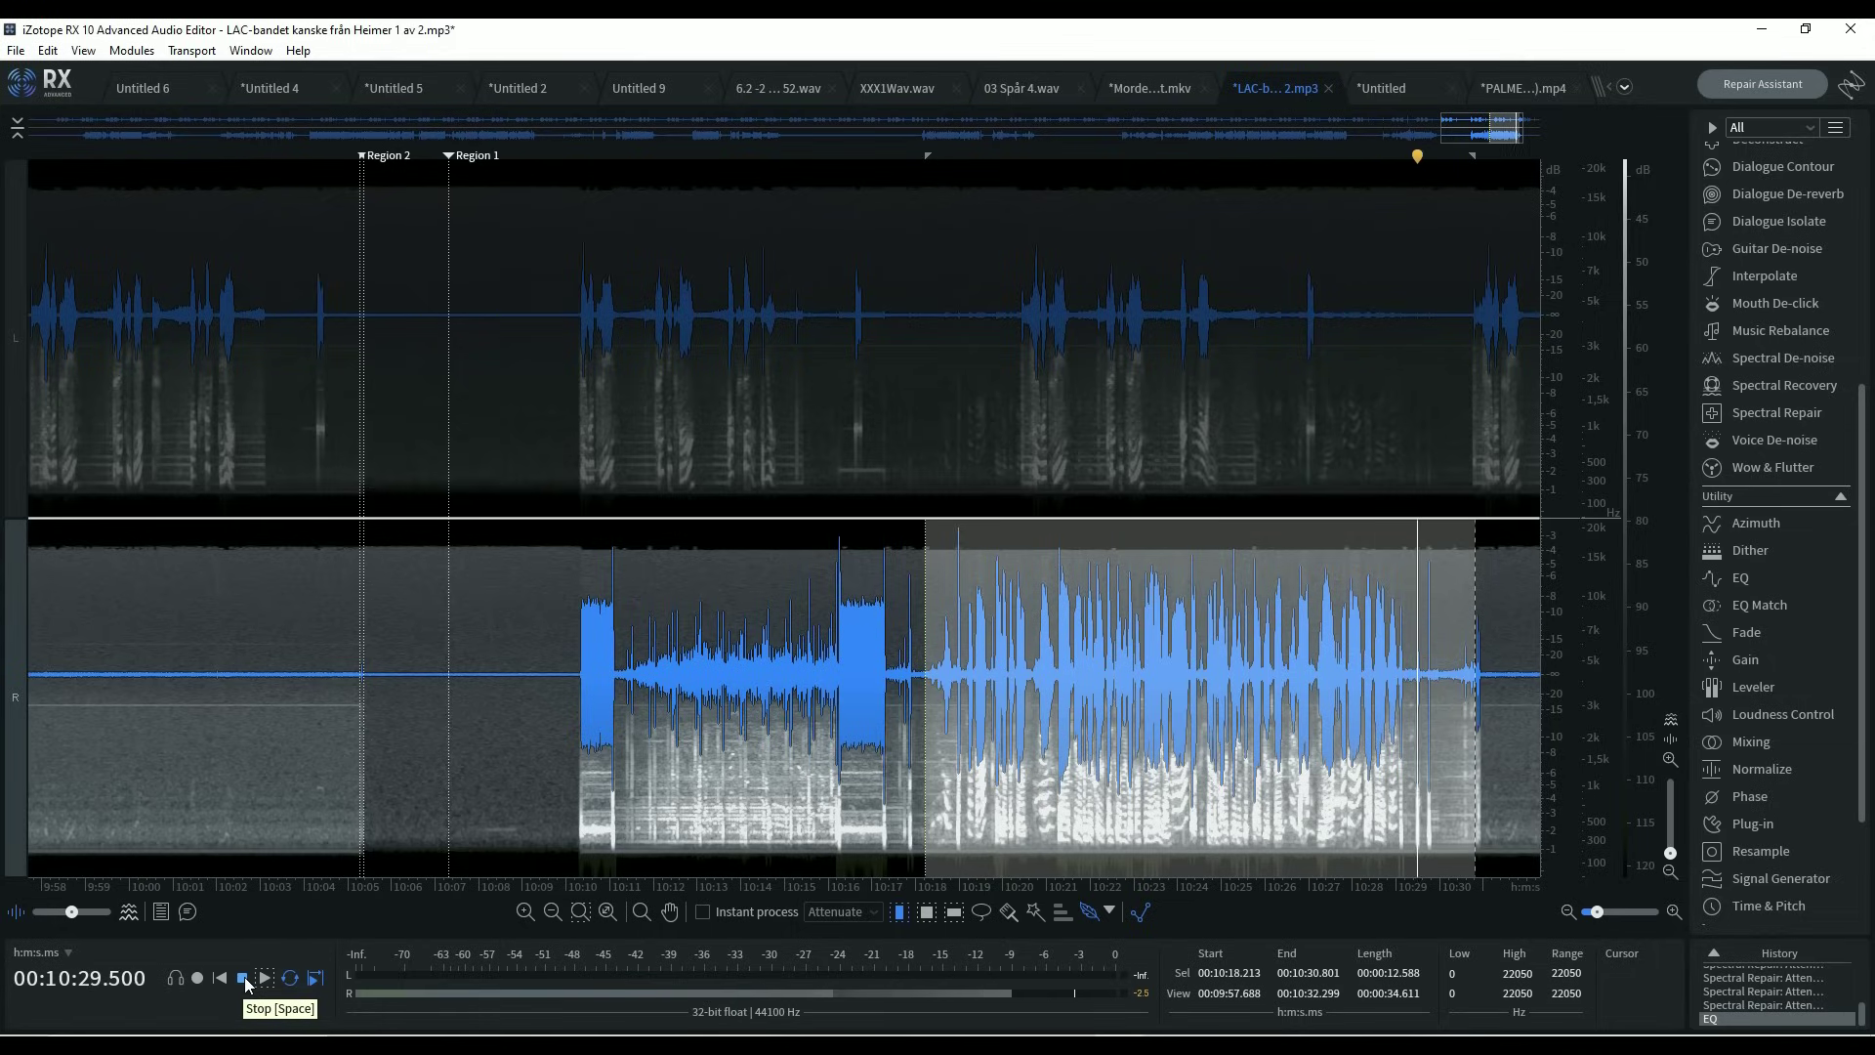
left_click(243, 978)
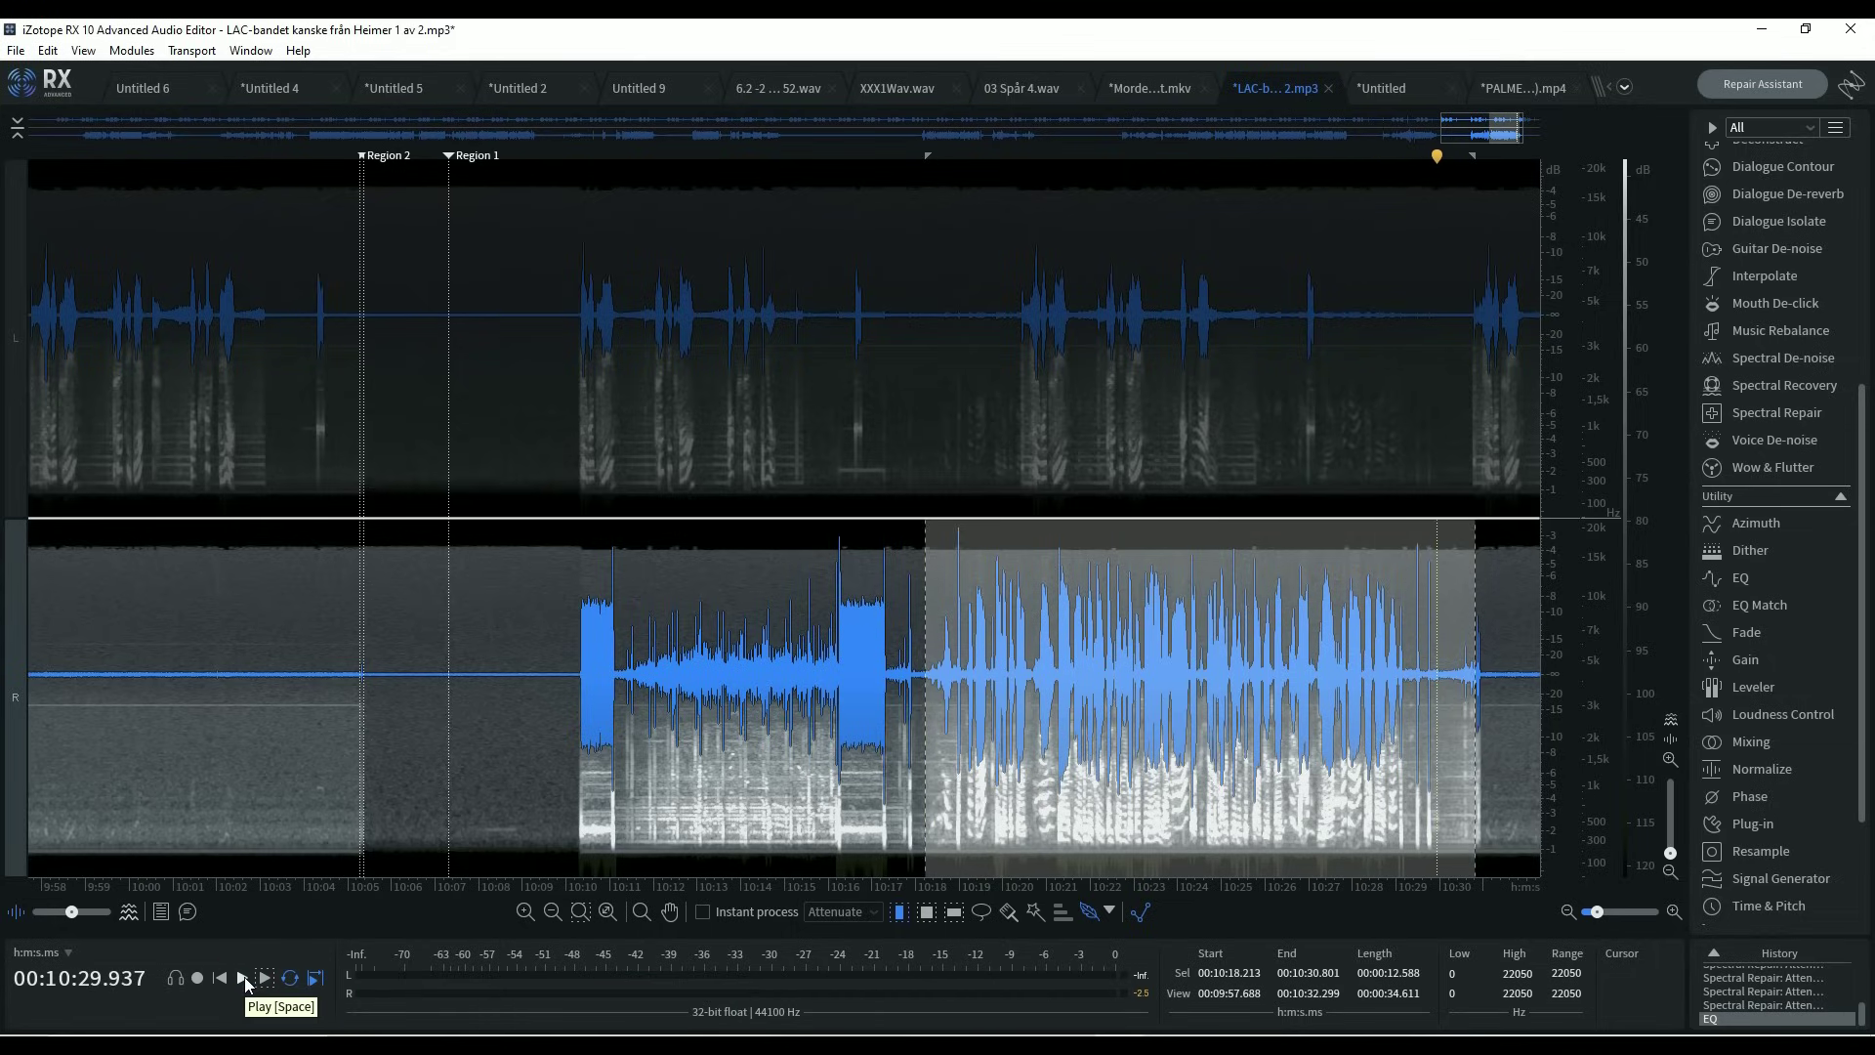
left_click(244, 979)
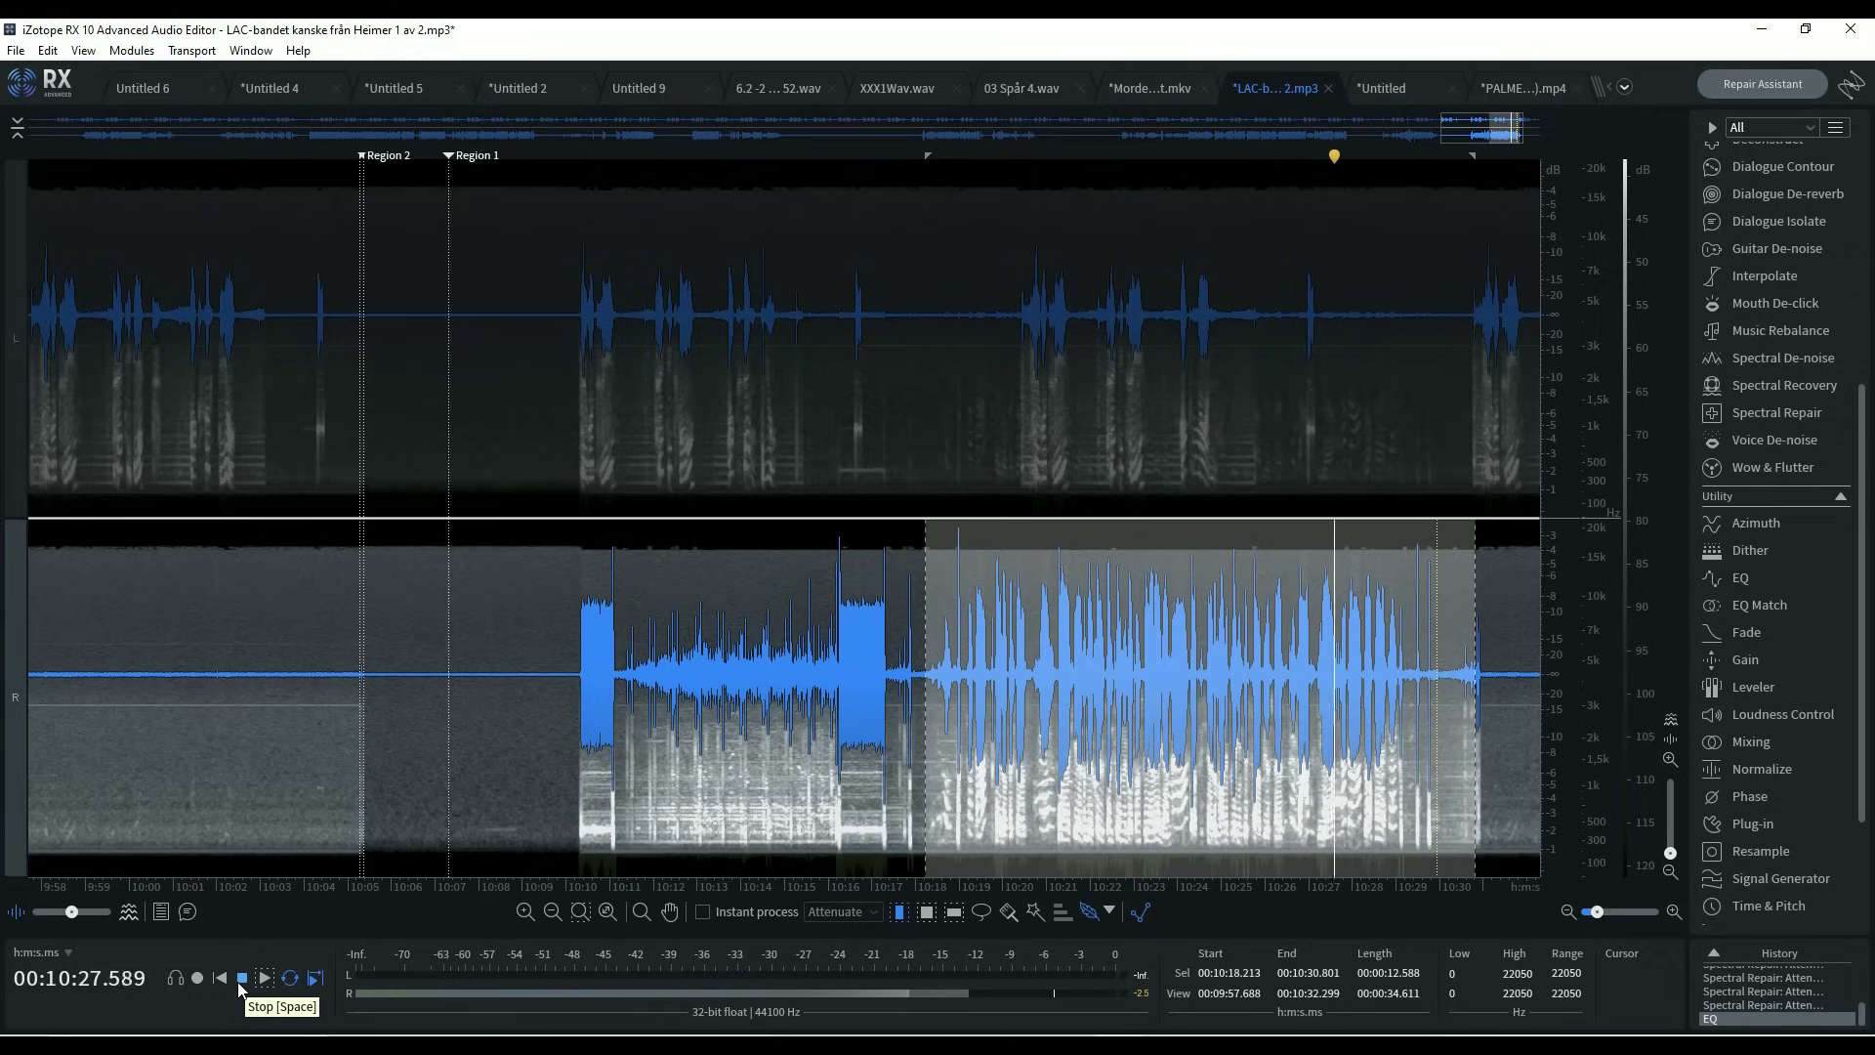
left_click(245, 984)
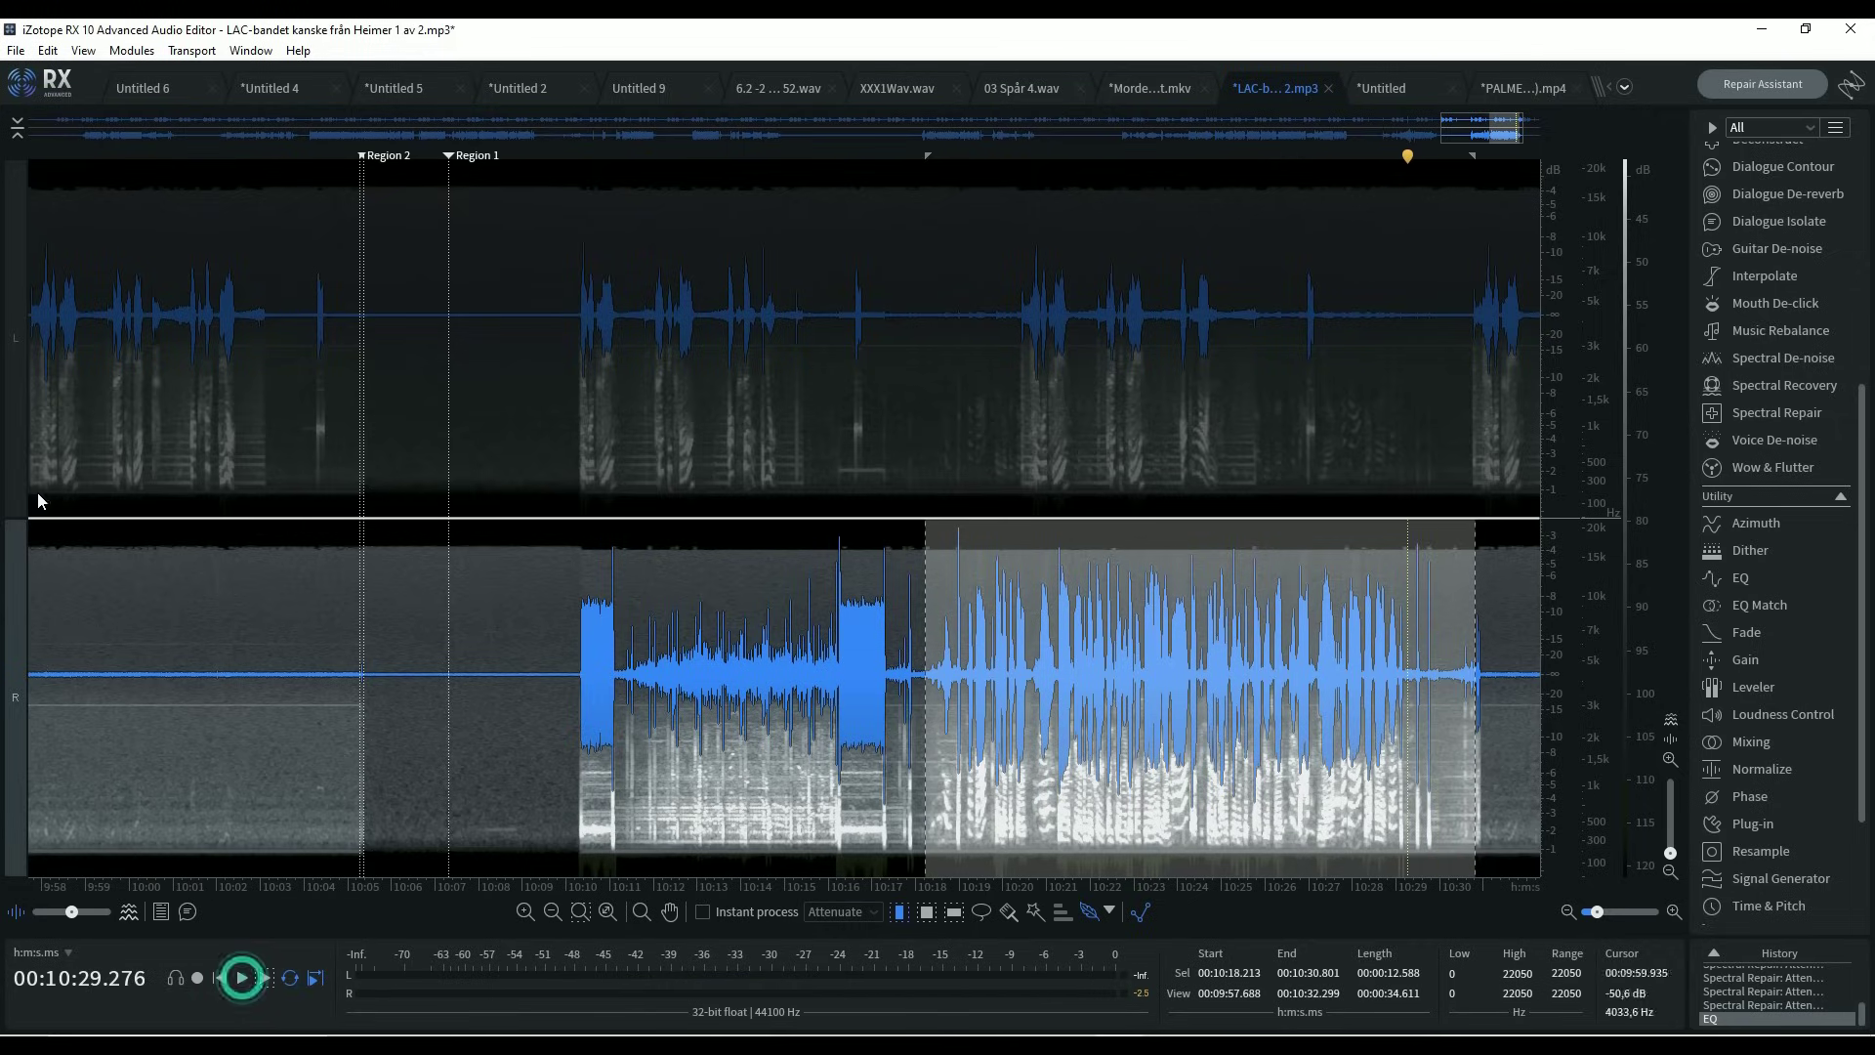
Audition the selected passage after Region 1 with only the left channel active.
left_click(13, 374)
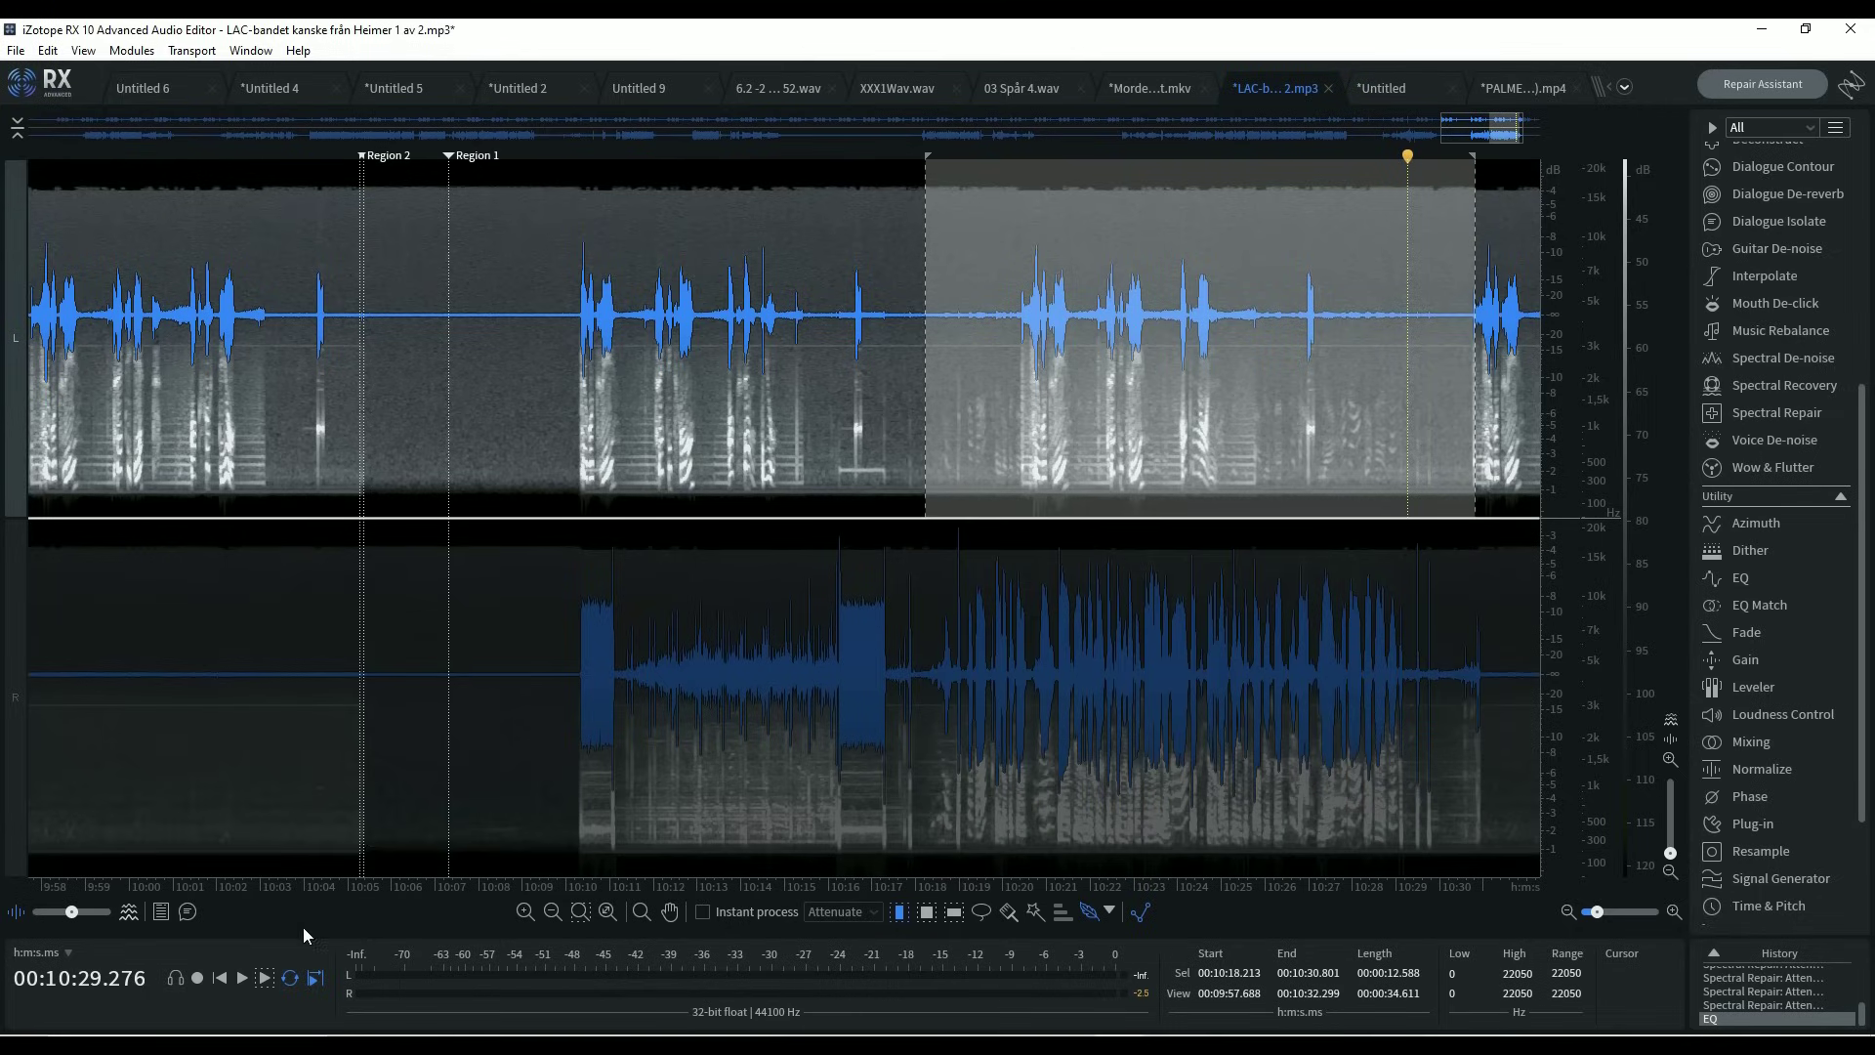
left_click(242, 979)
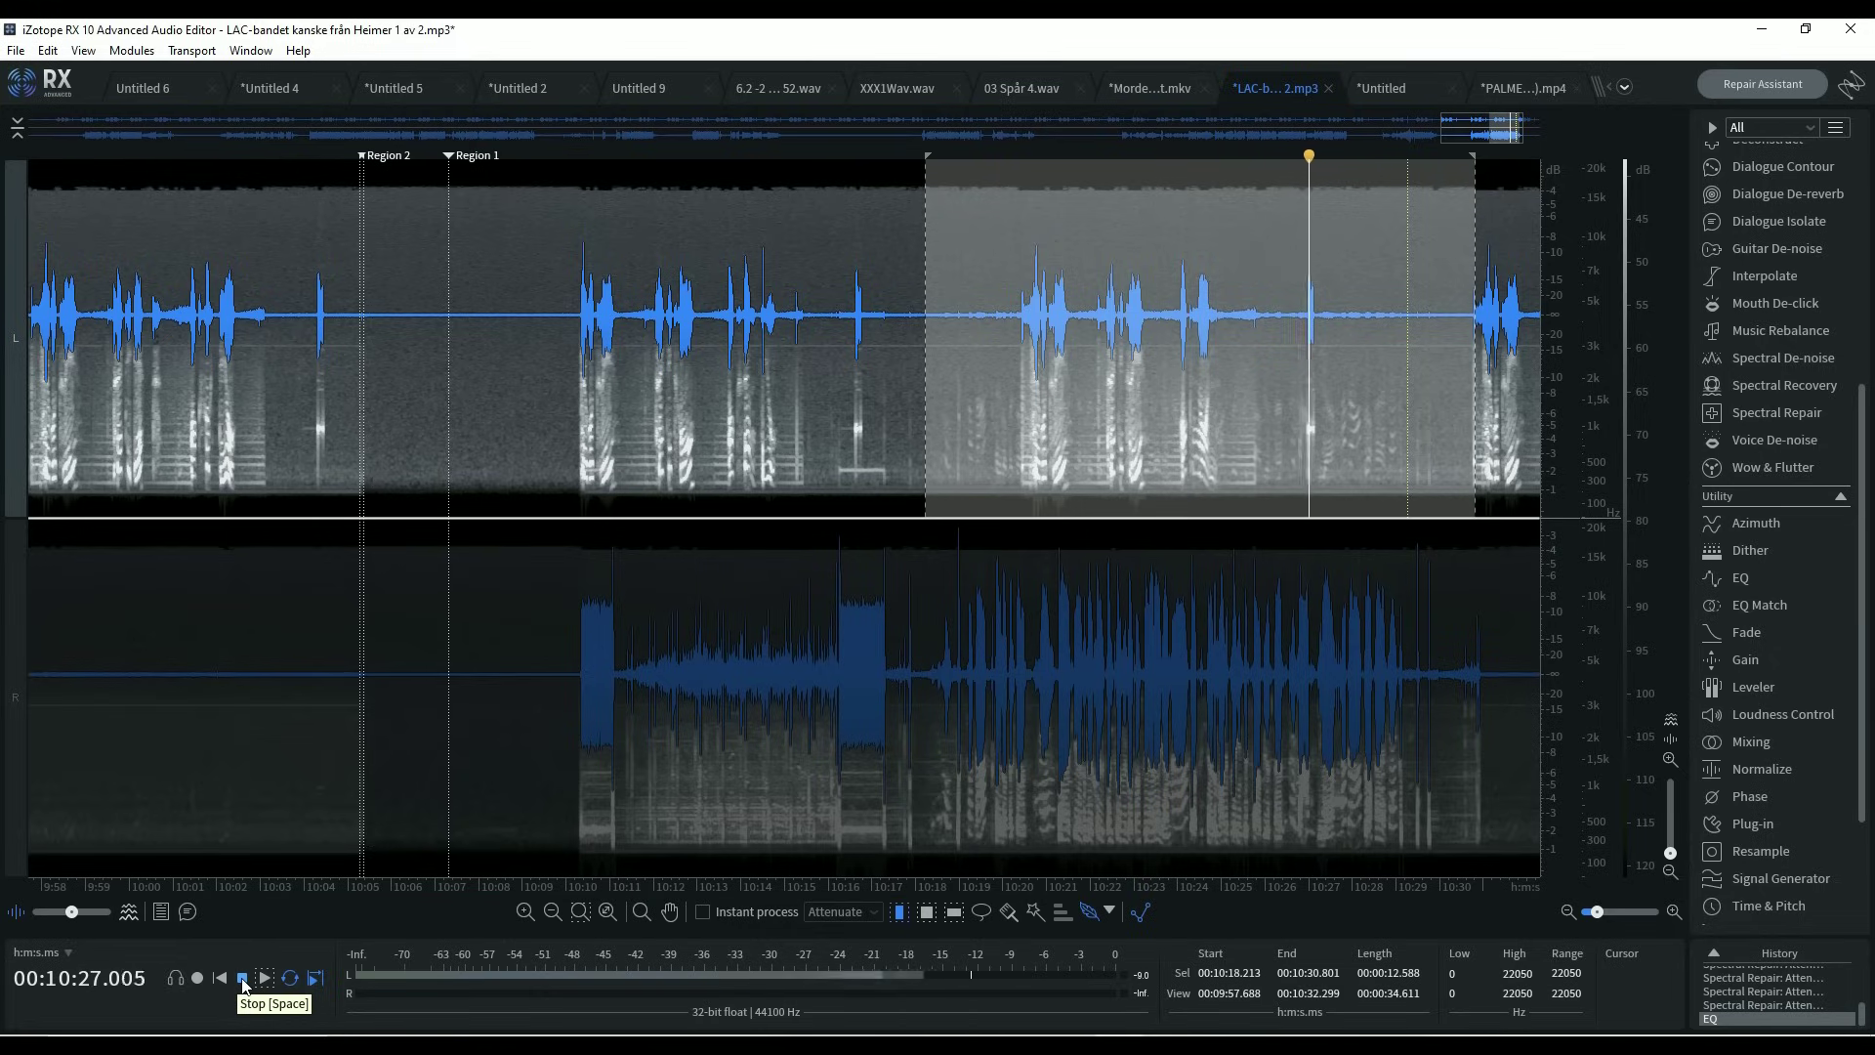
left_click(243, 978)
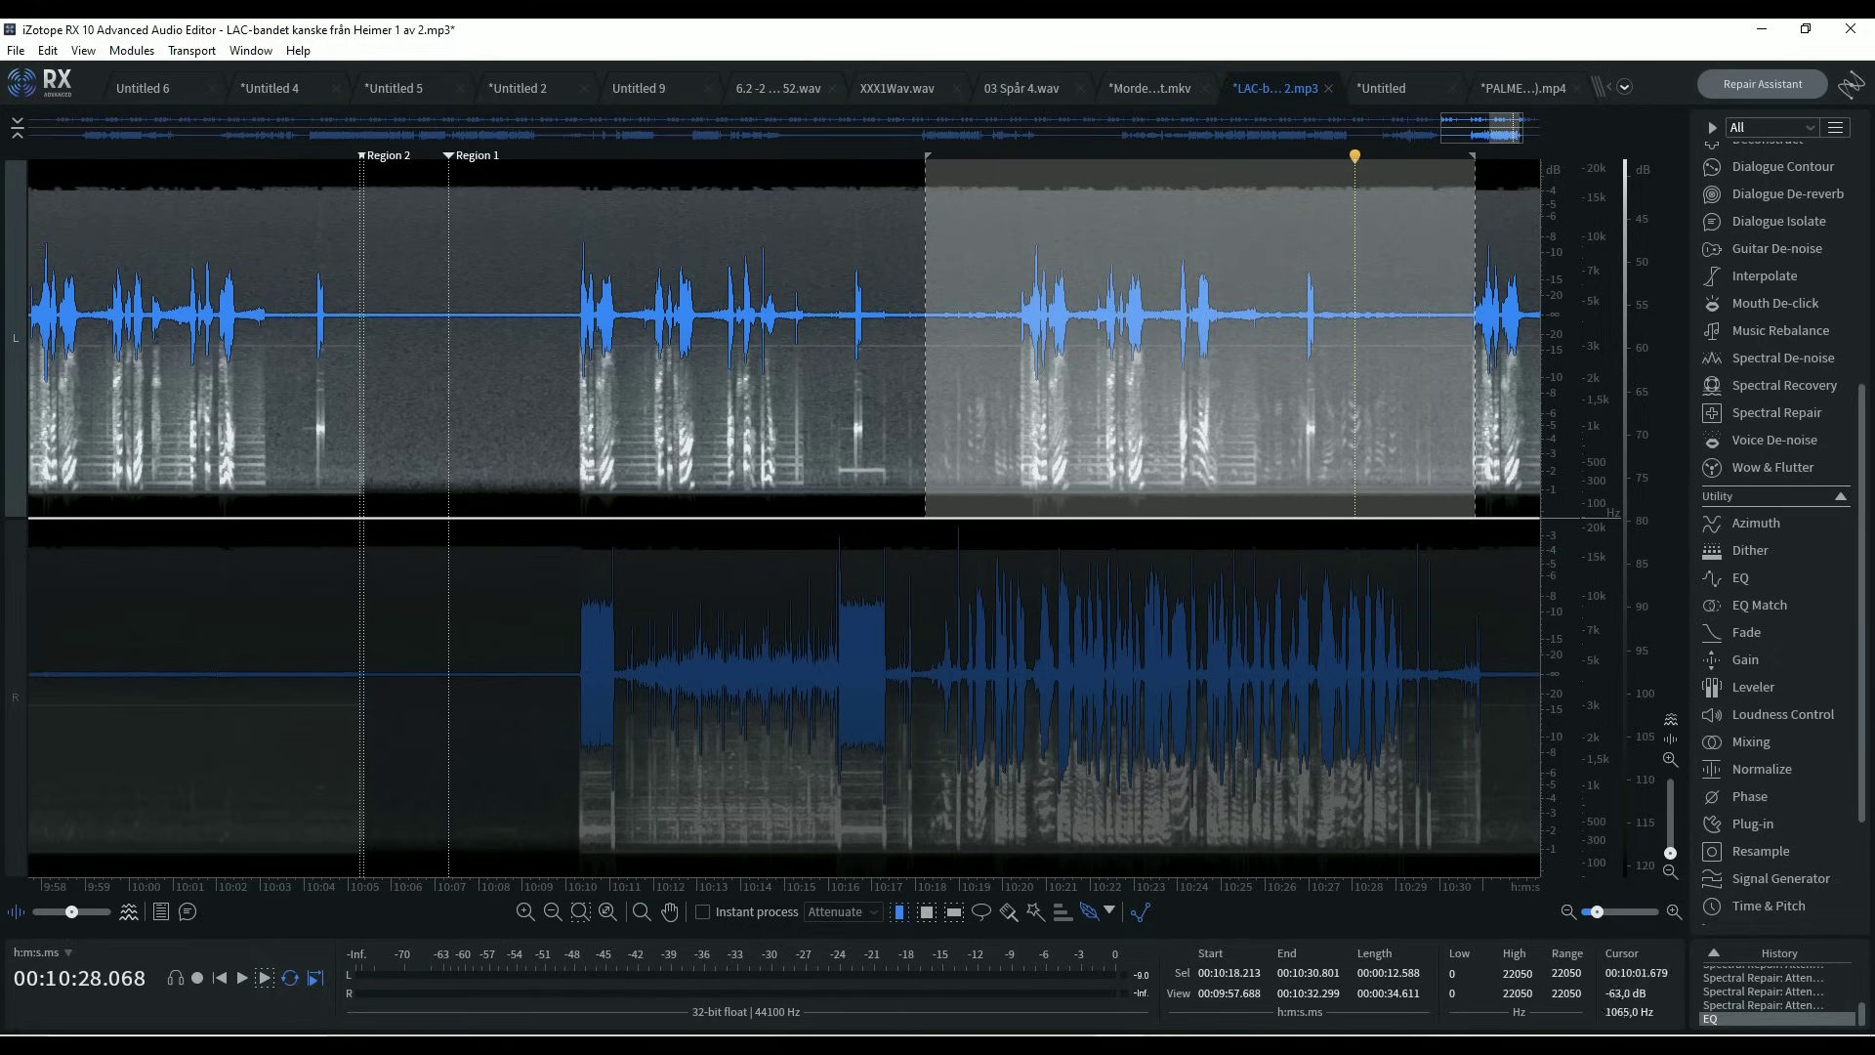
Replay the selected passage after Region 1 with only the left channel active and restore both channels.
left_click(18, 656)
scroll(608, 727, "down", 2)
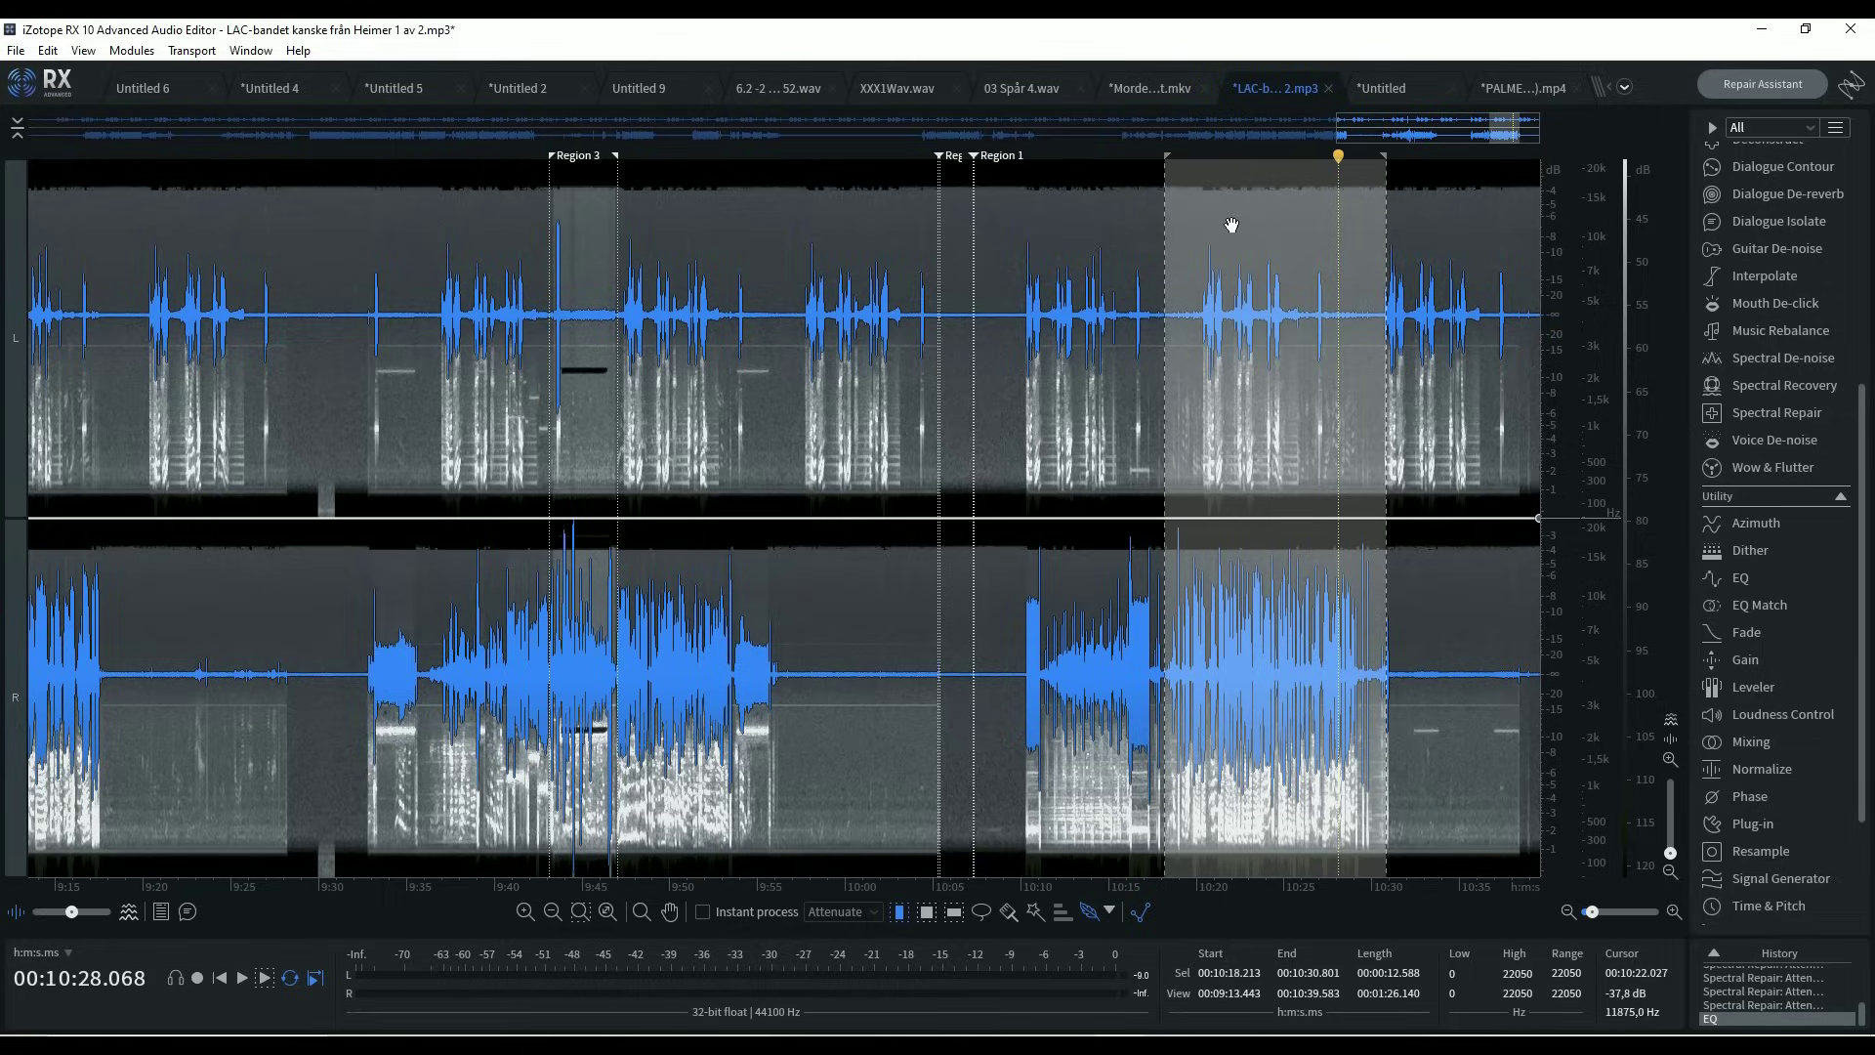
left_click(23, 331)
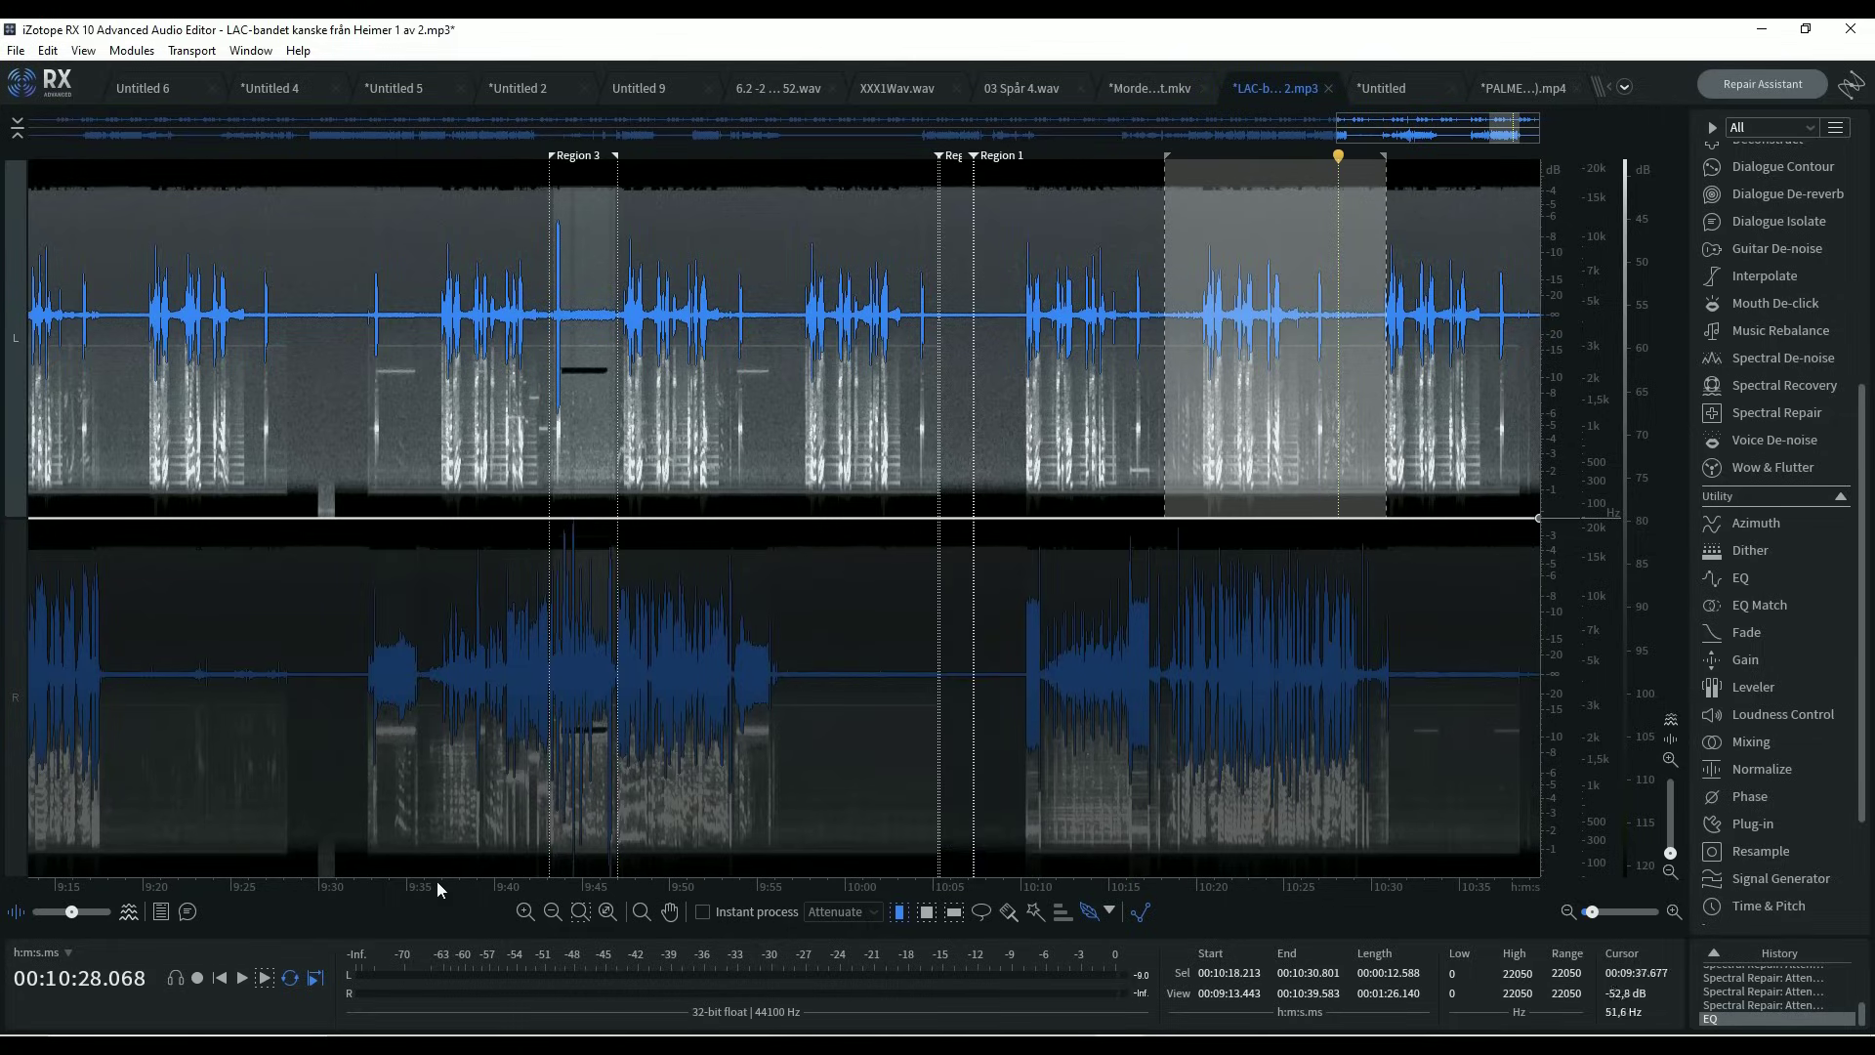
left_click(244, 977)
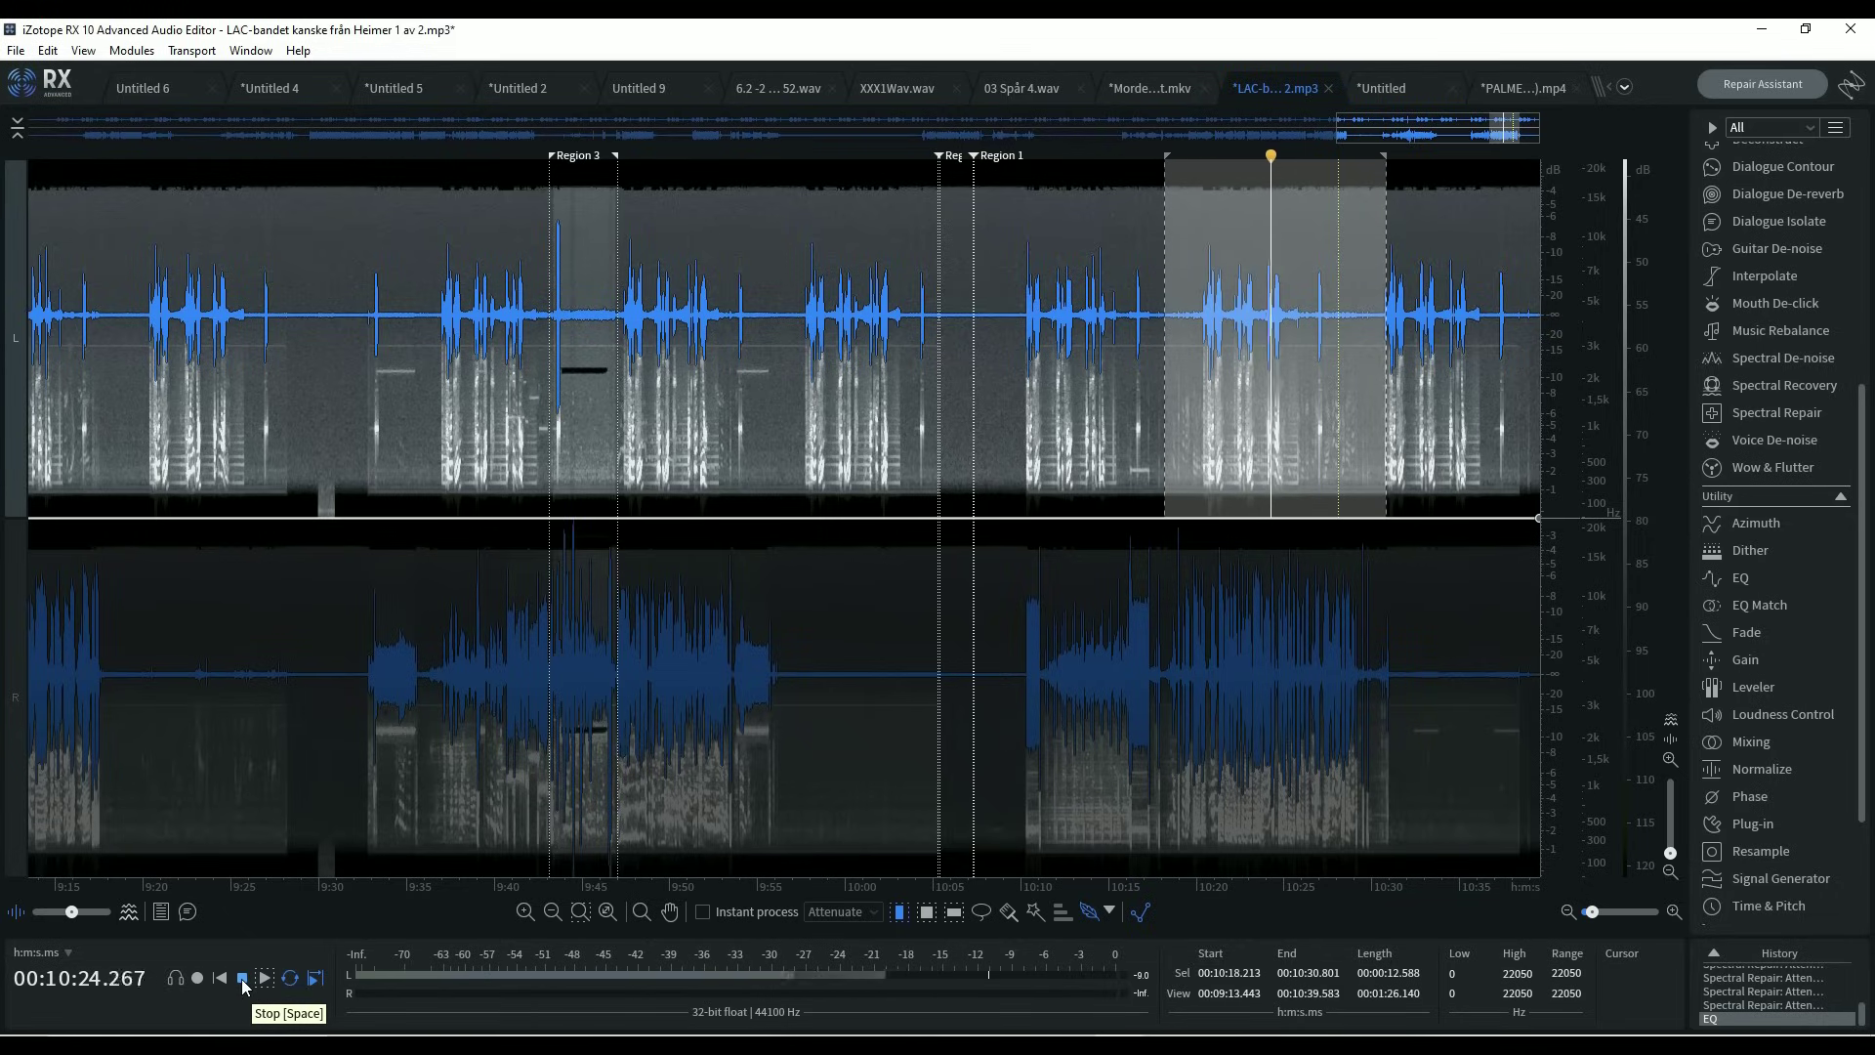
left_click(242, 978)
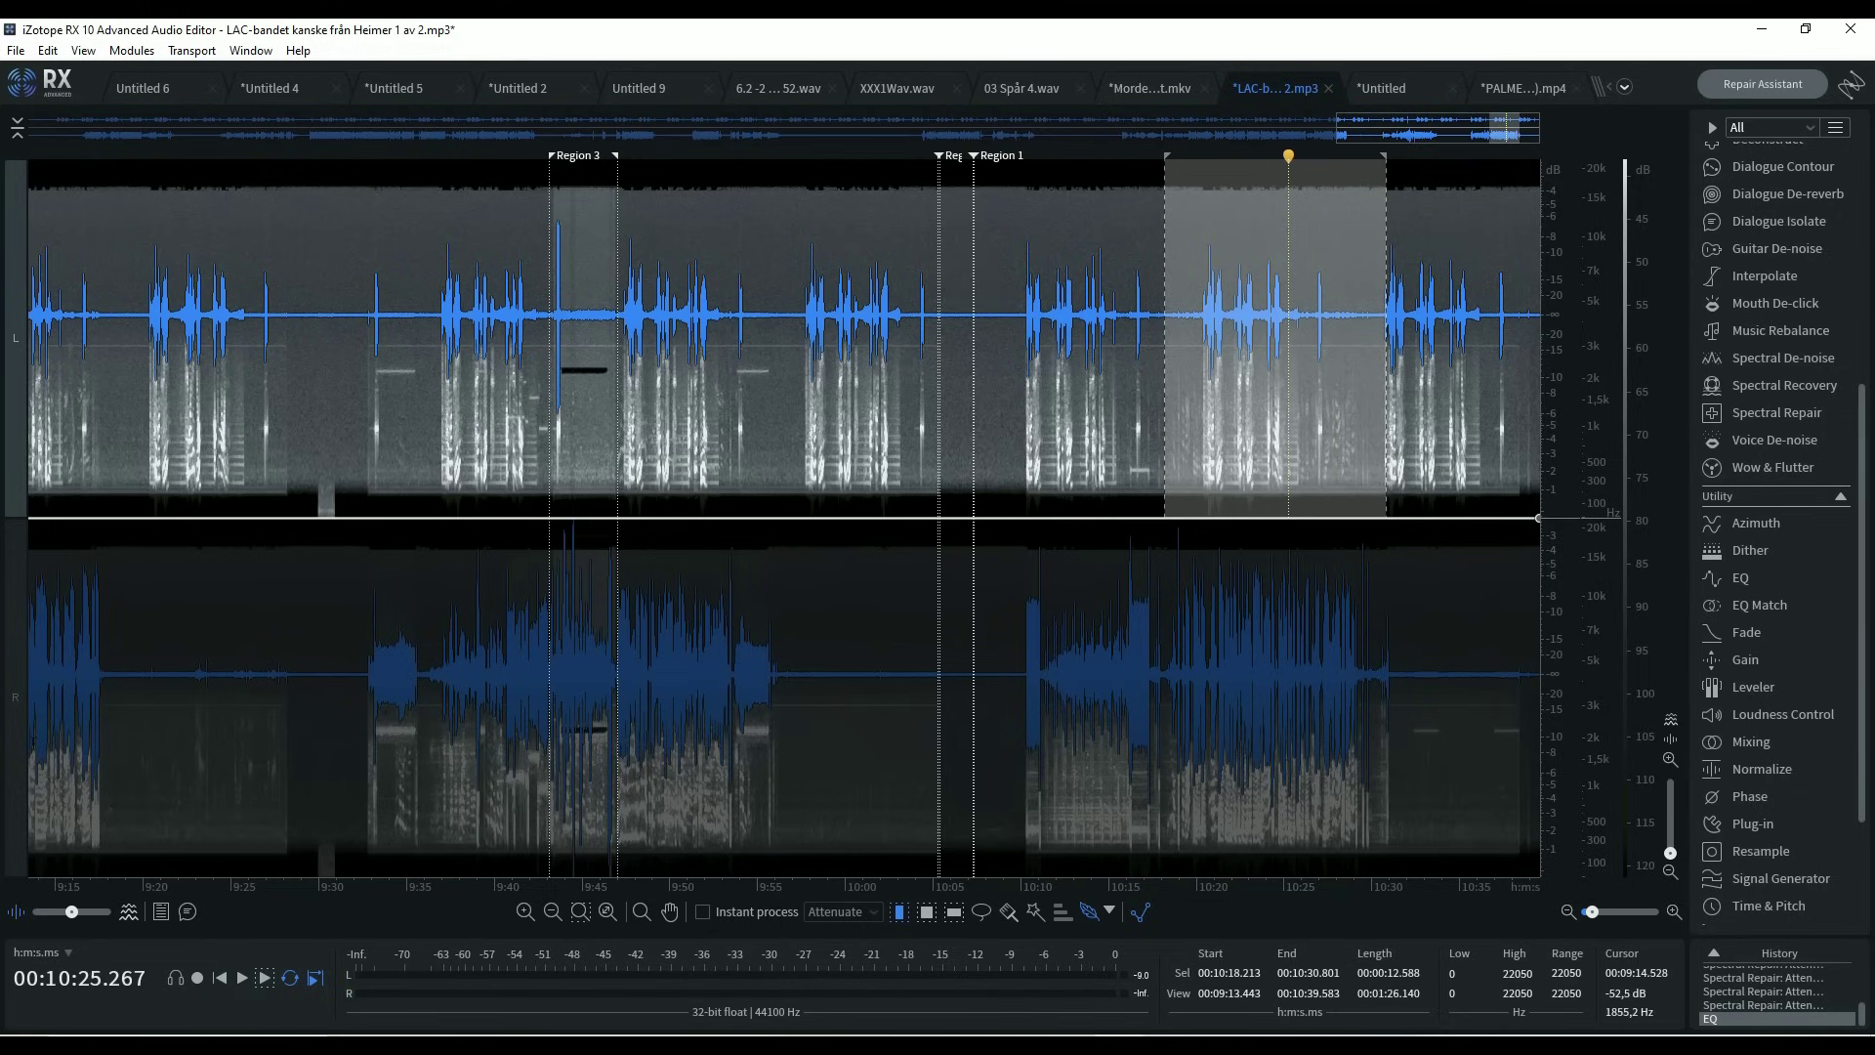
left_click(16, 718)
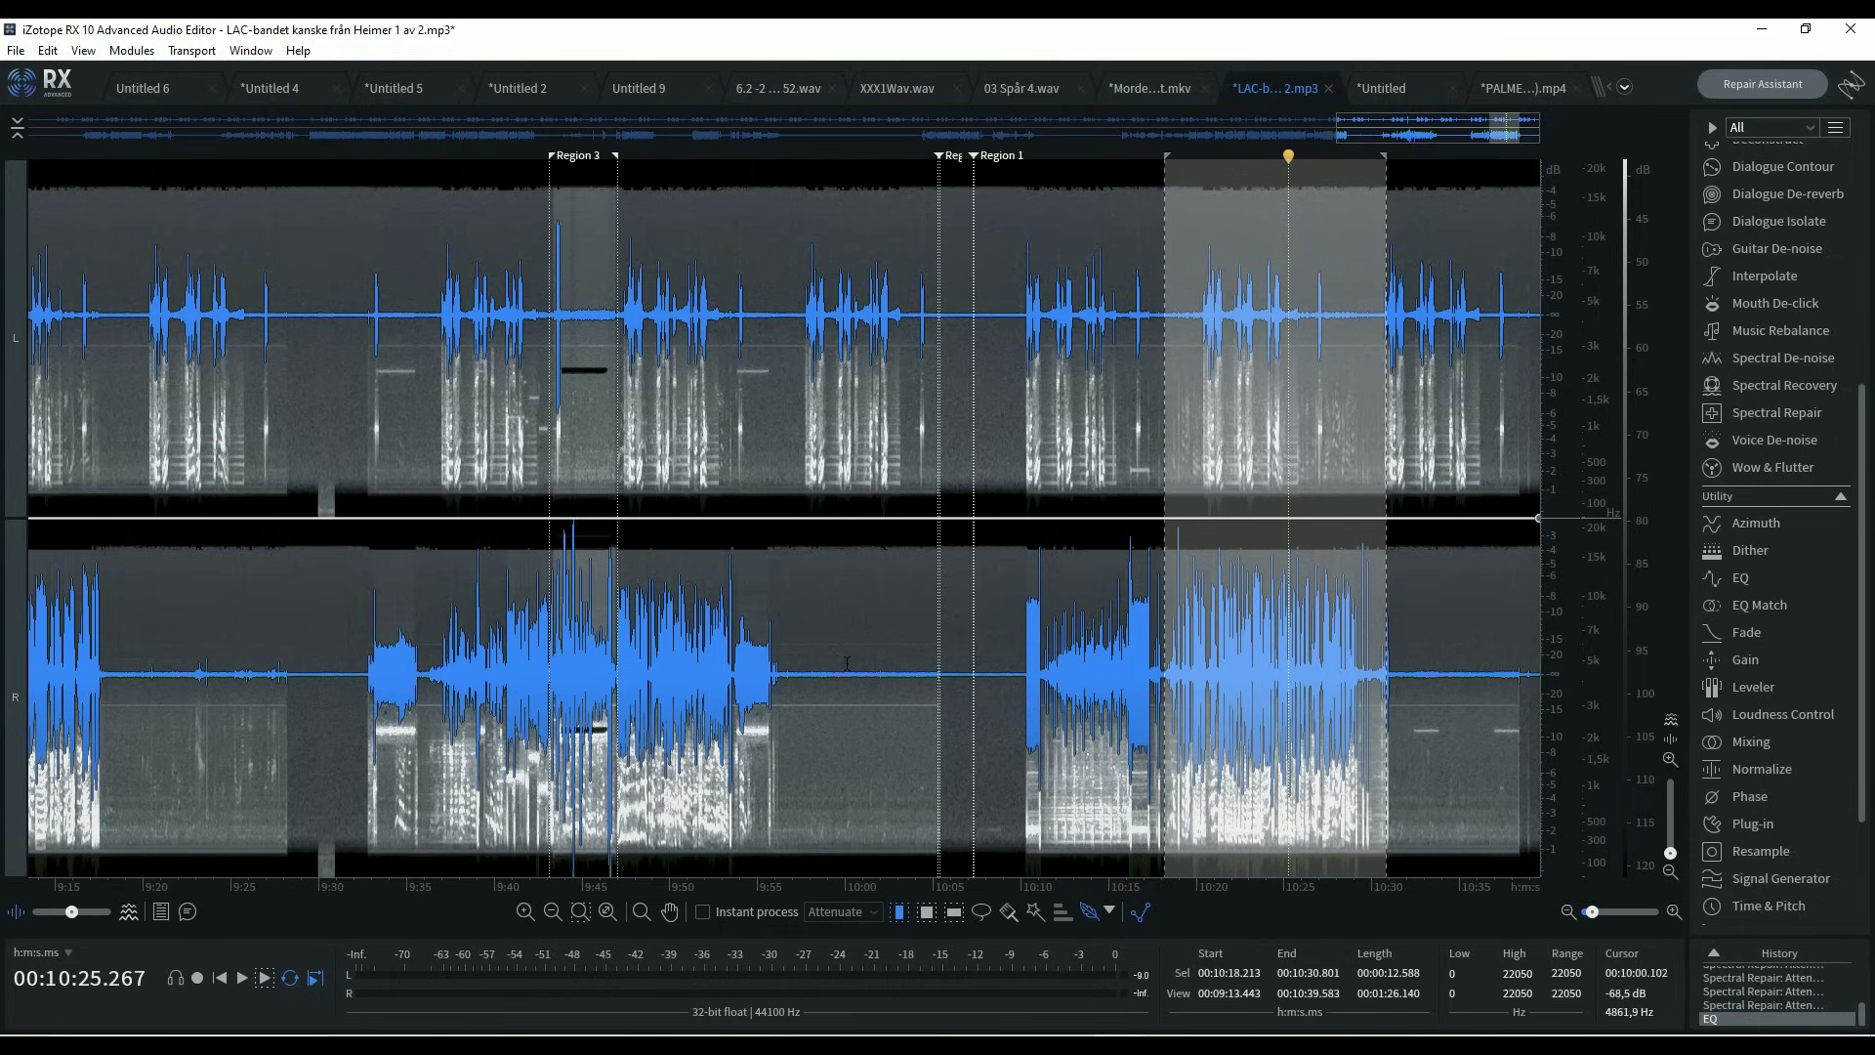
Select Region 3 from 00:09:43.105 to 00:09:47.000 and audition it, isolating the right channel during playback.
scroll(836, 703, "down", 2)
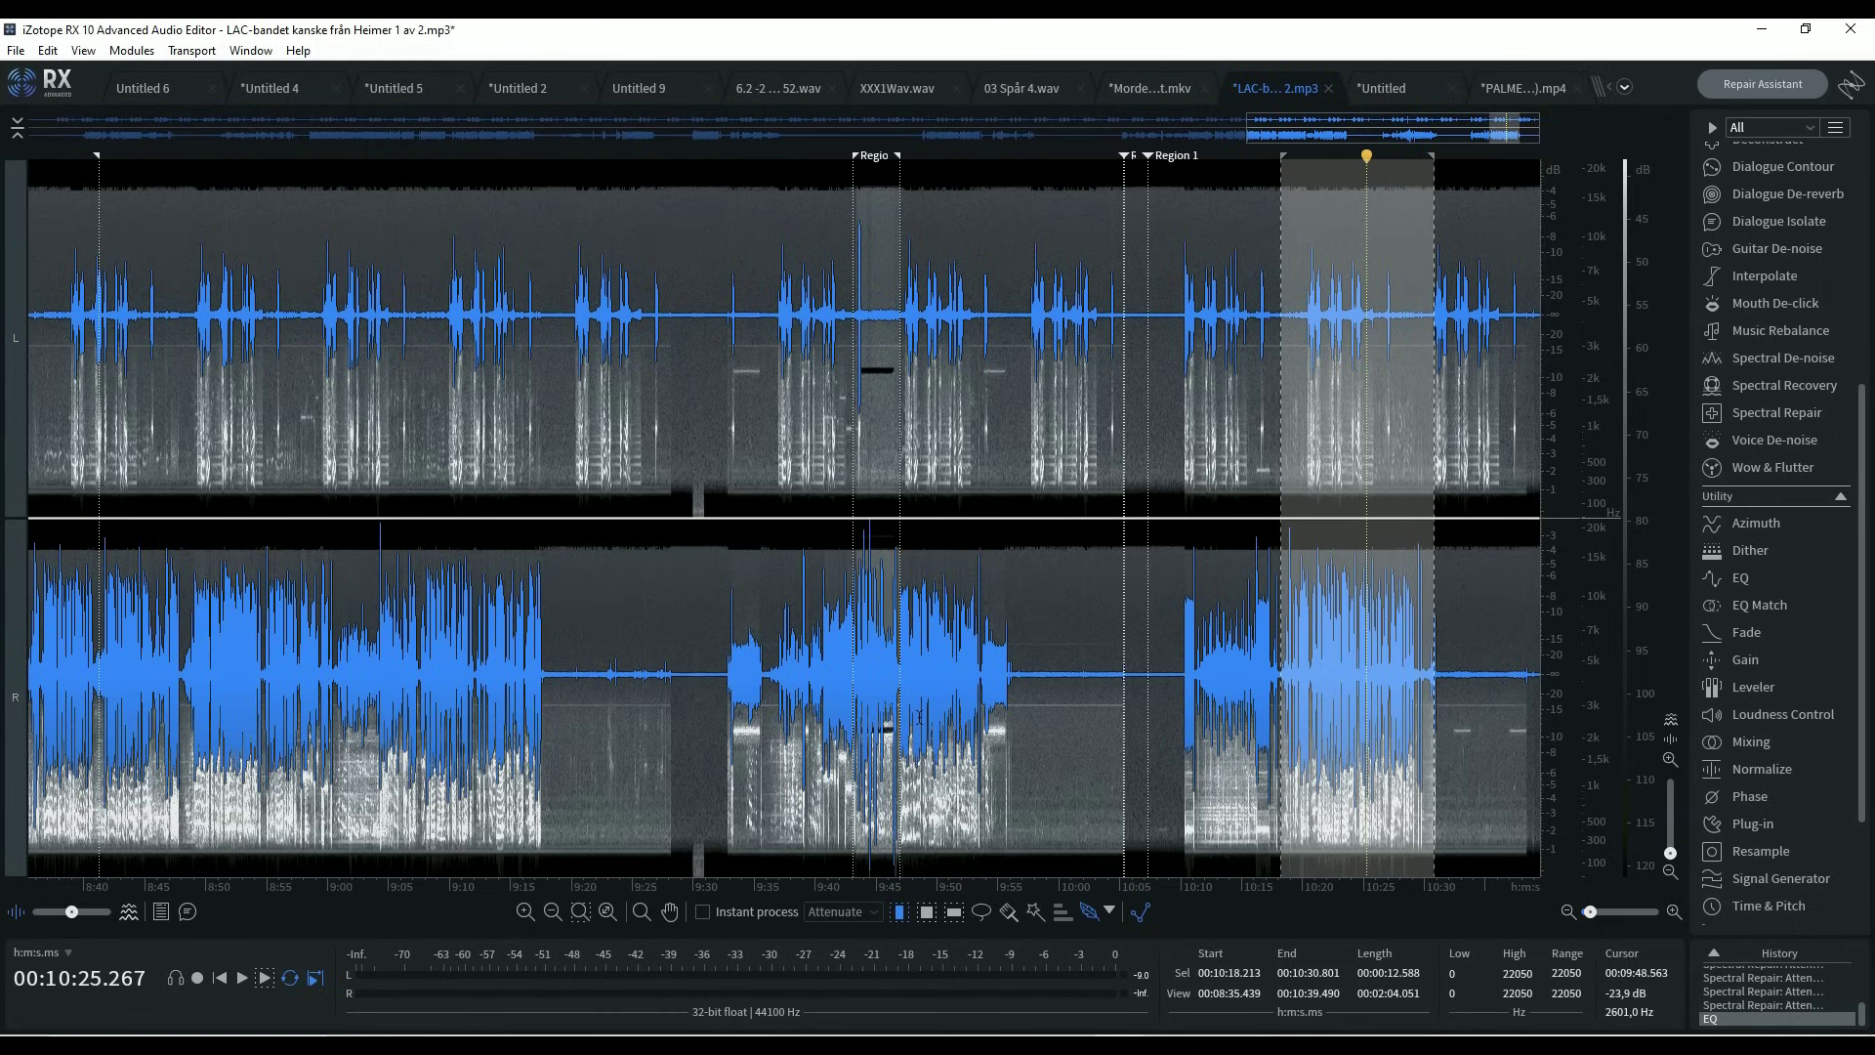
scroll(917, 717, "up", 1)
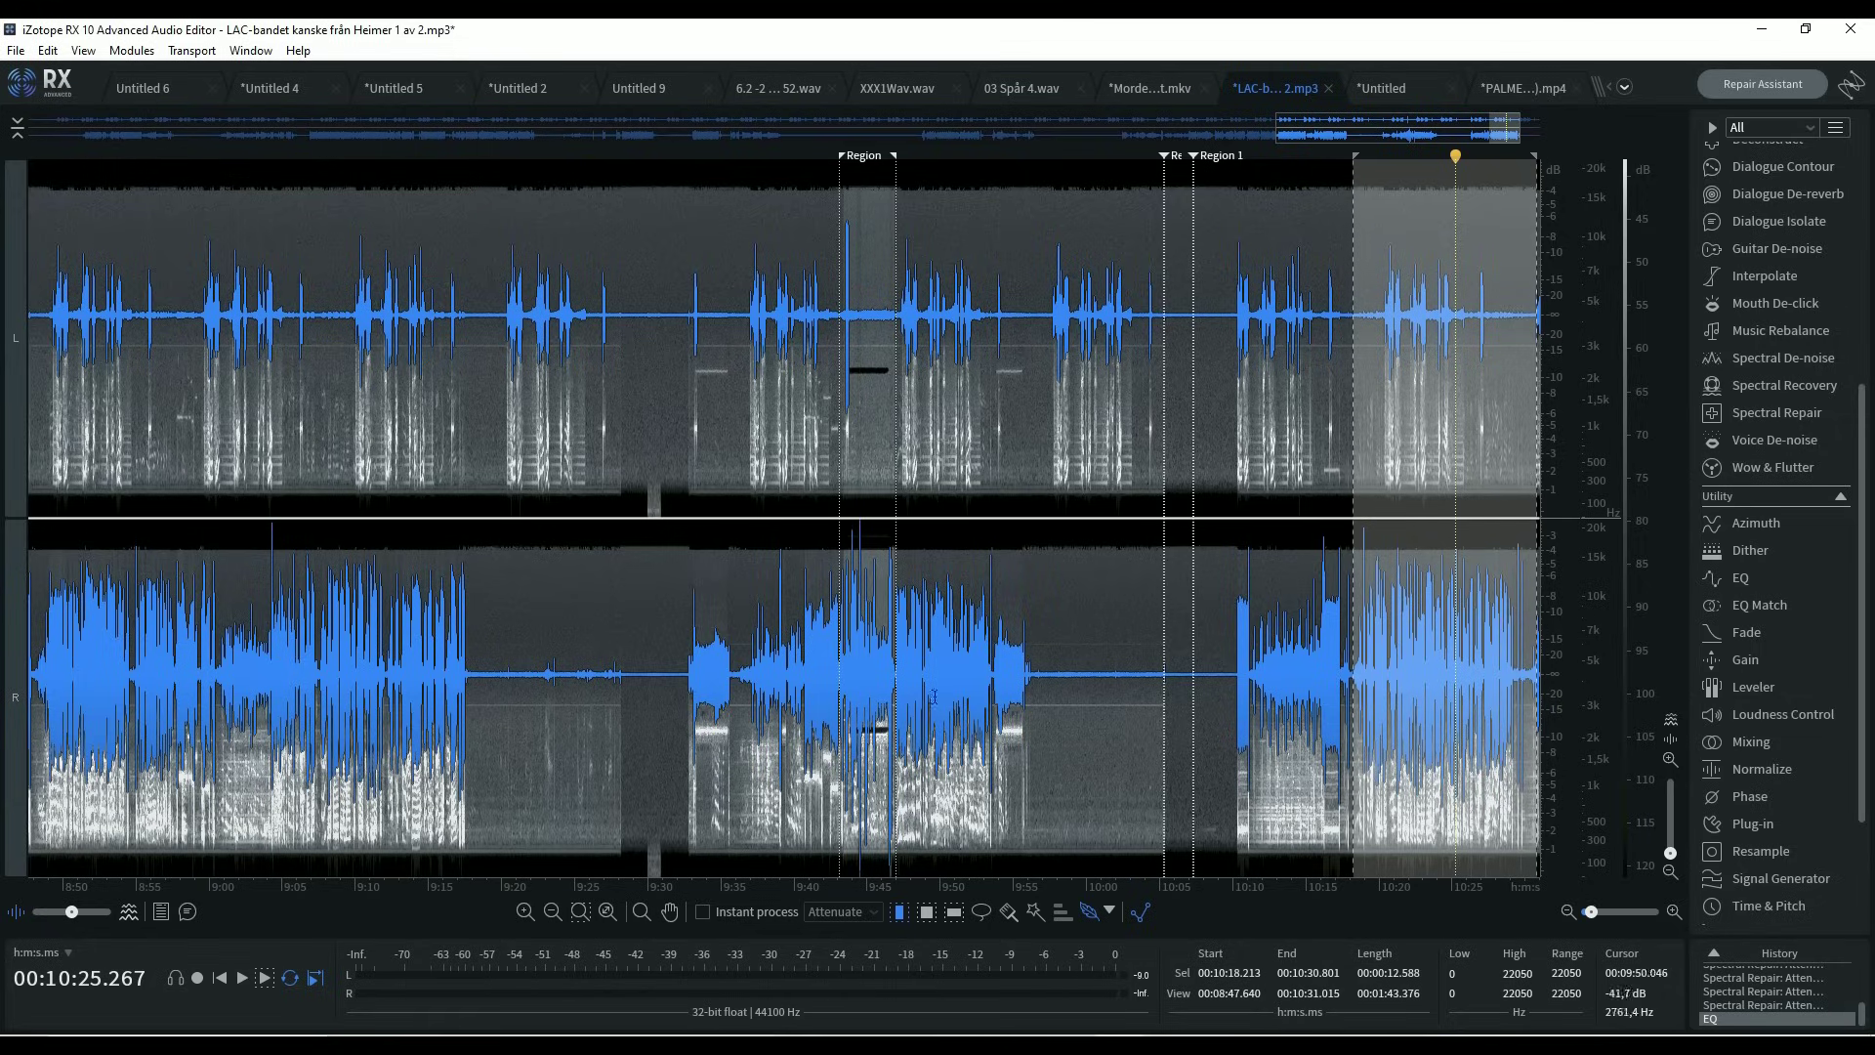
scroll(973, 739, "up", 1)
mouse_move(829, 683)
left_mouse_down()
mouse_move(789, 676)
mouse_move(871, 675)
left_mouse_up()
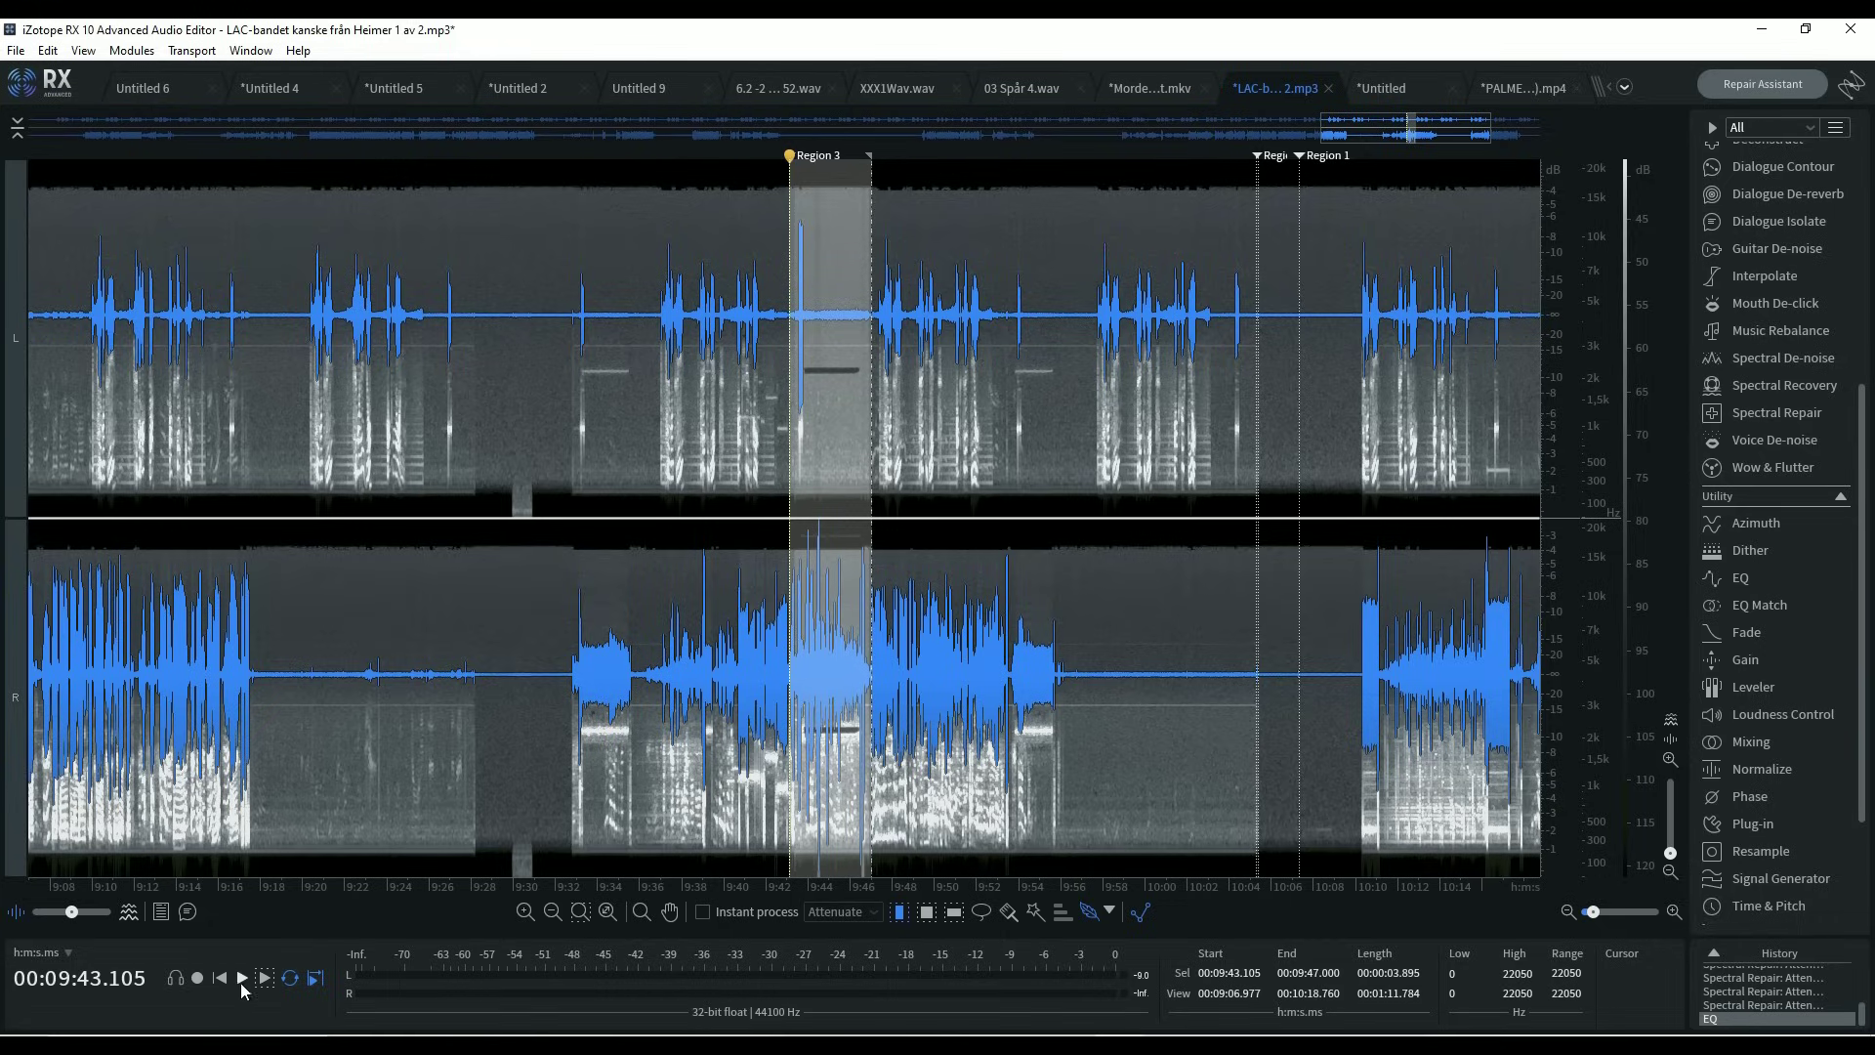
left_click(241, 978)
left_click(241, 978)
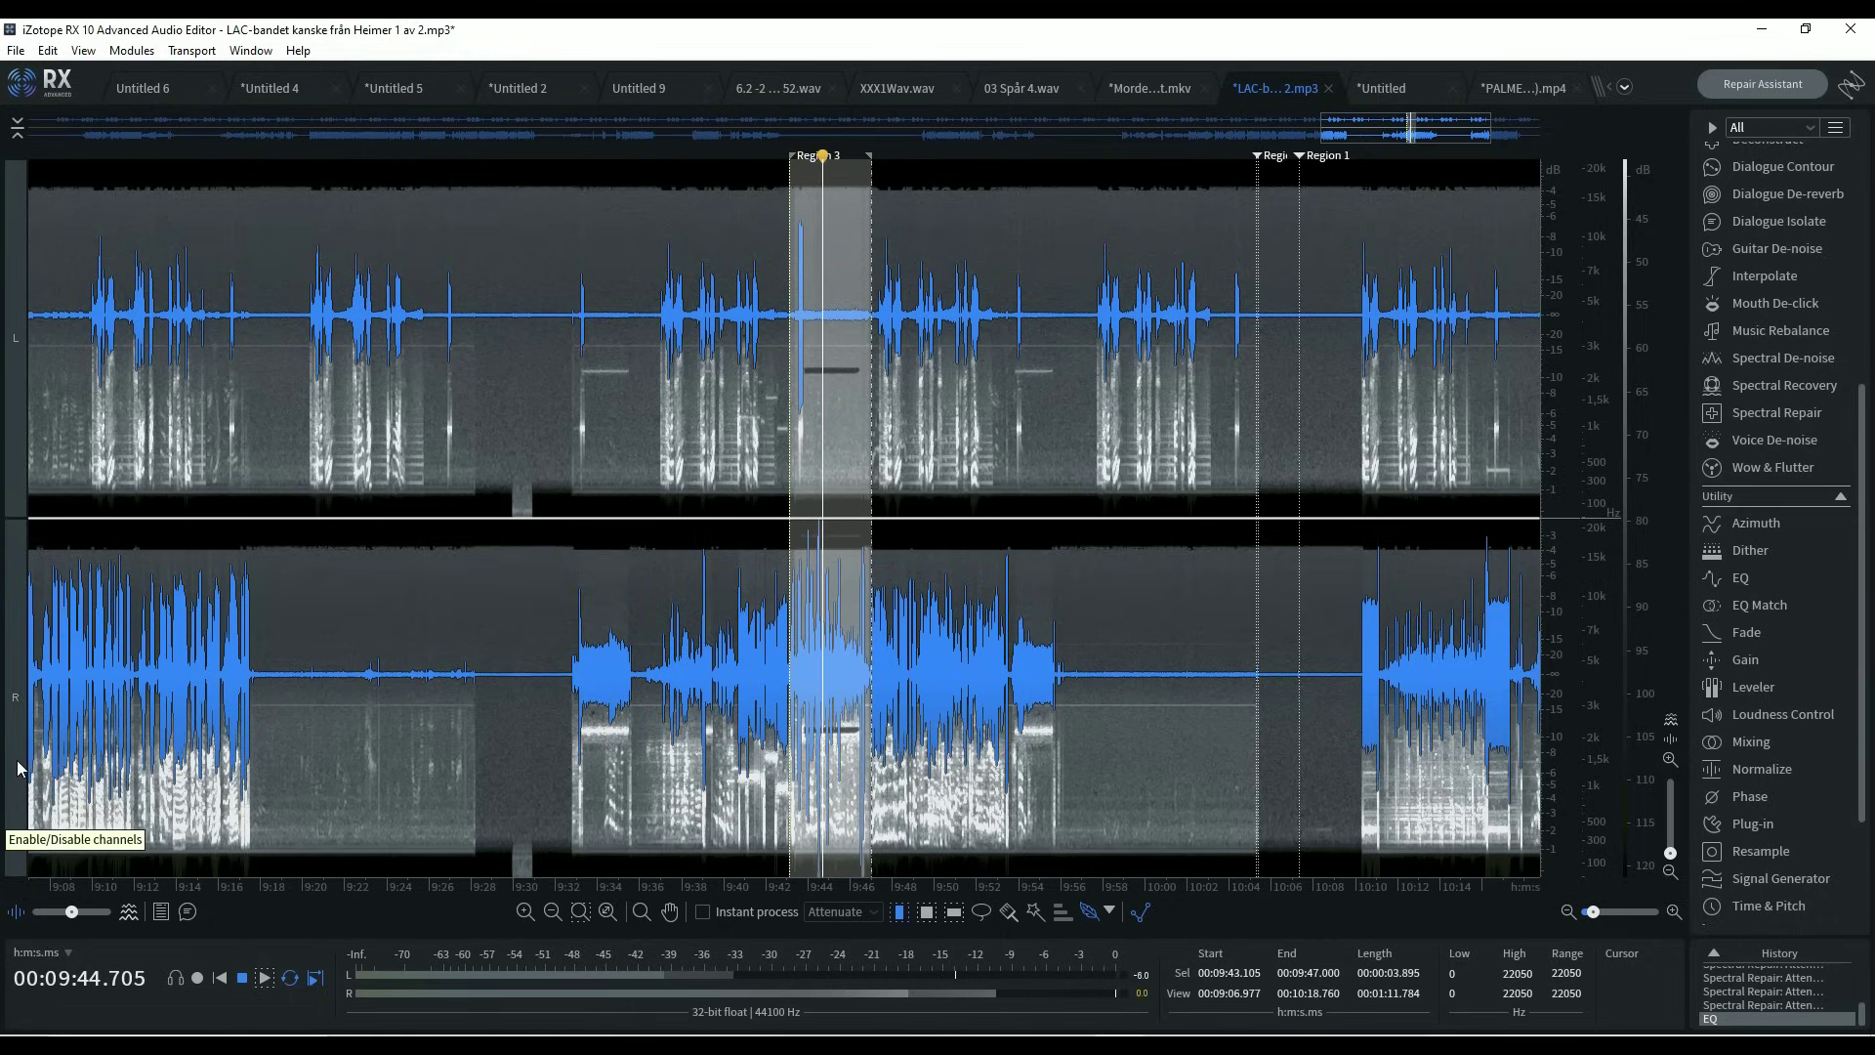
left_click(14, 820)
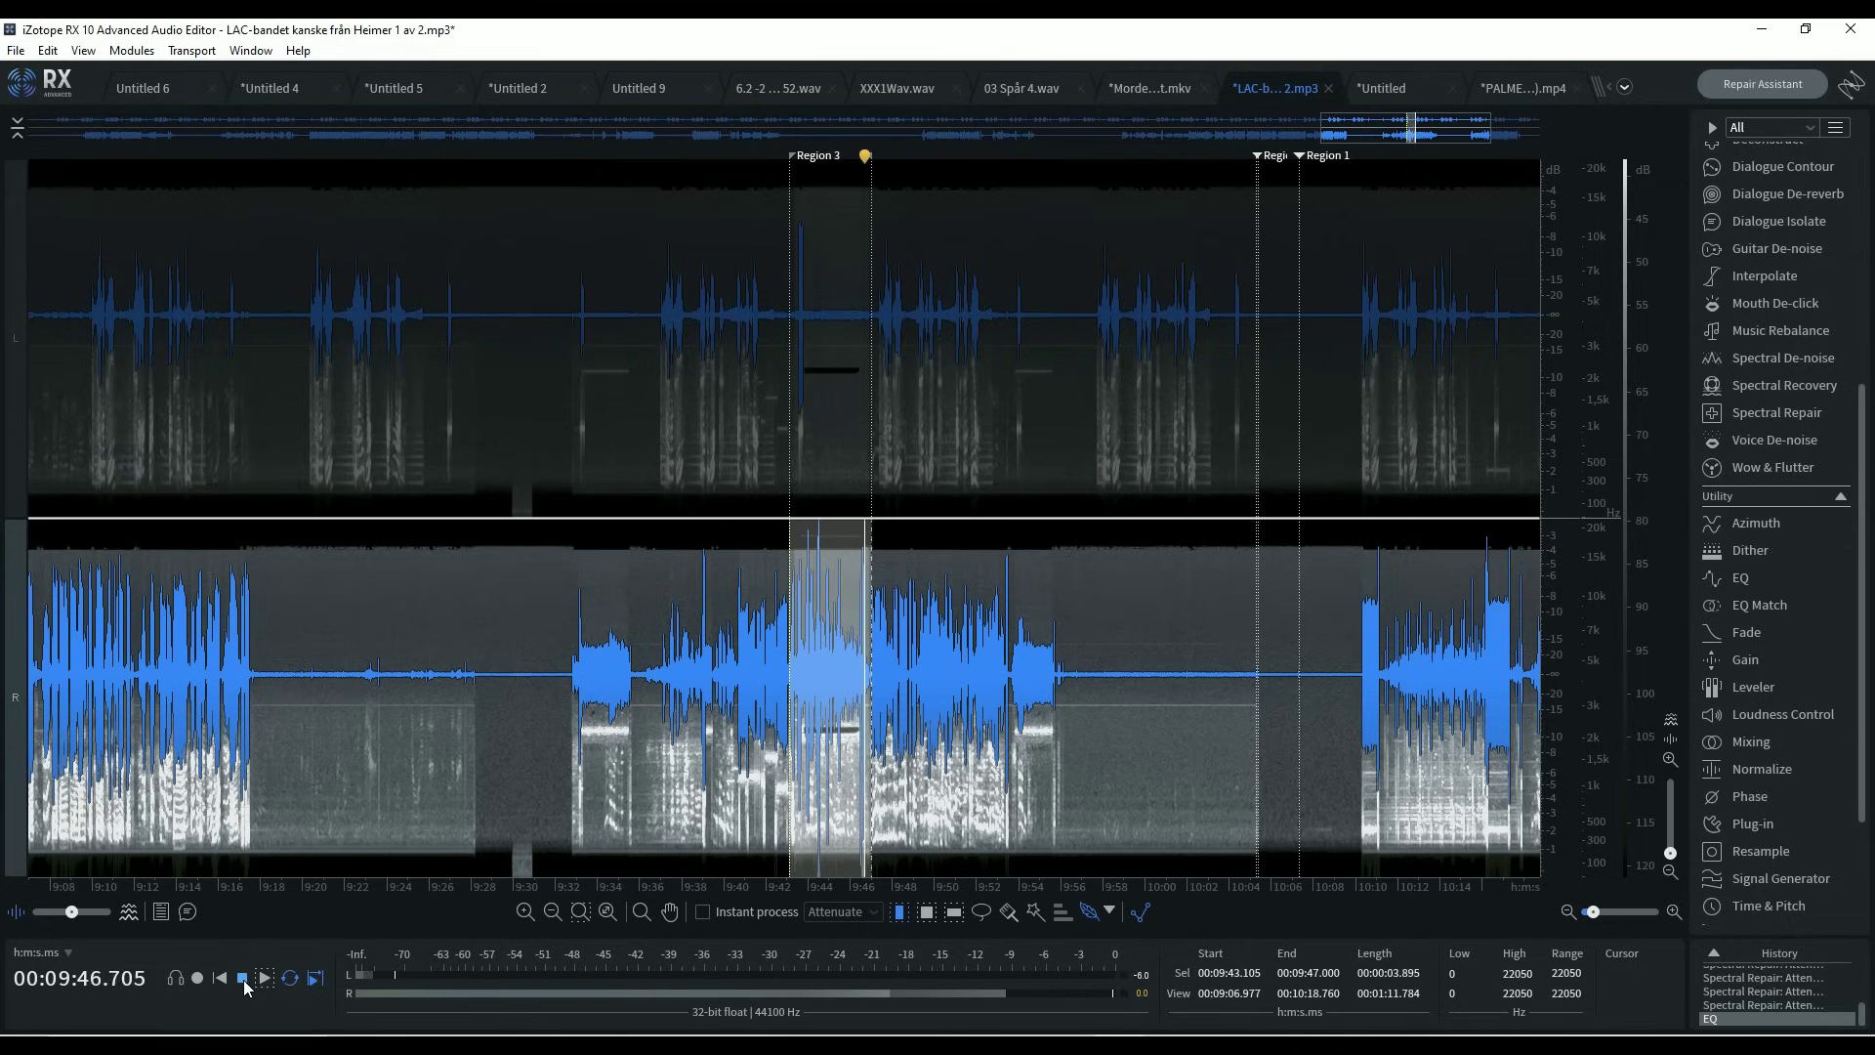
left_click(243, 981)
Reactivate both channels and place the playhead at 00:09:27.726, before Region 3, with the earlier regions in view.
scroll(784, 739, "down", 3)
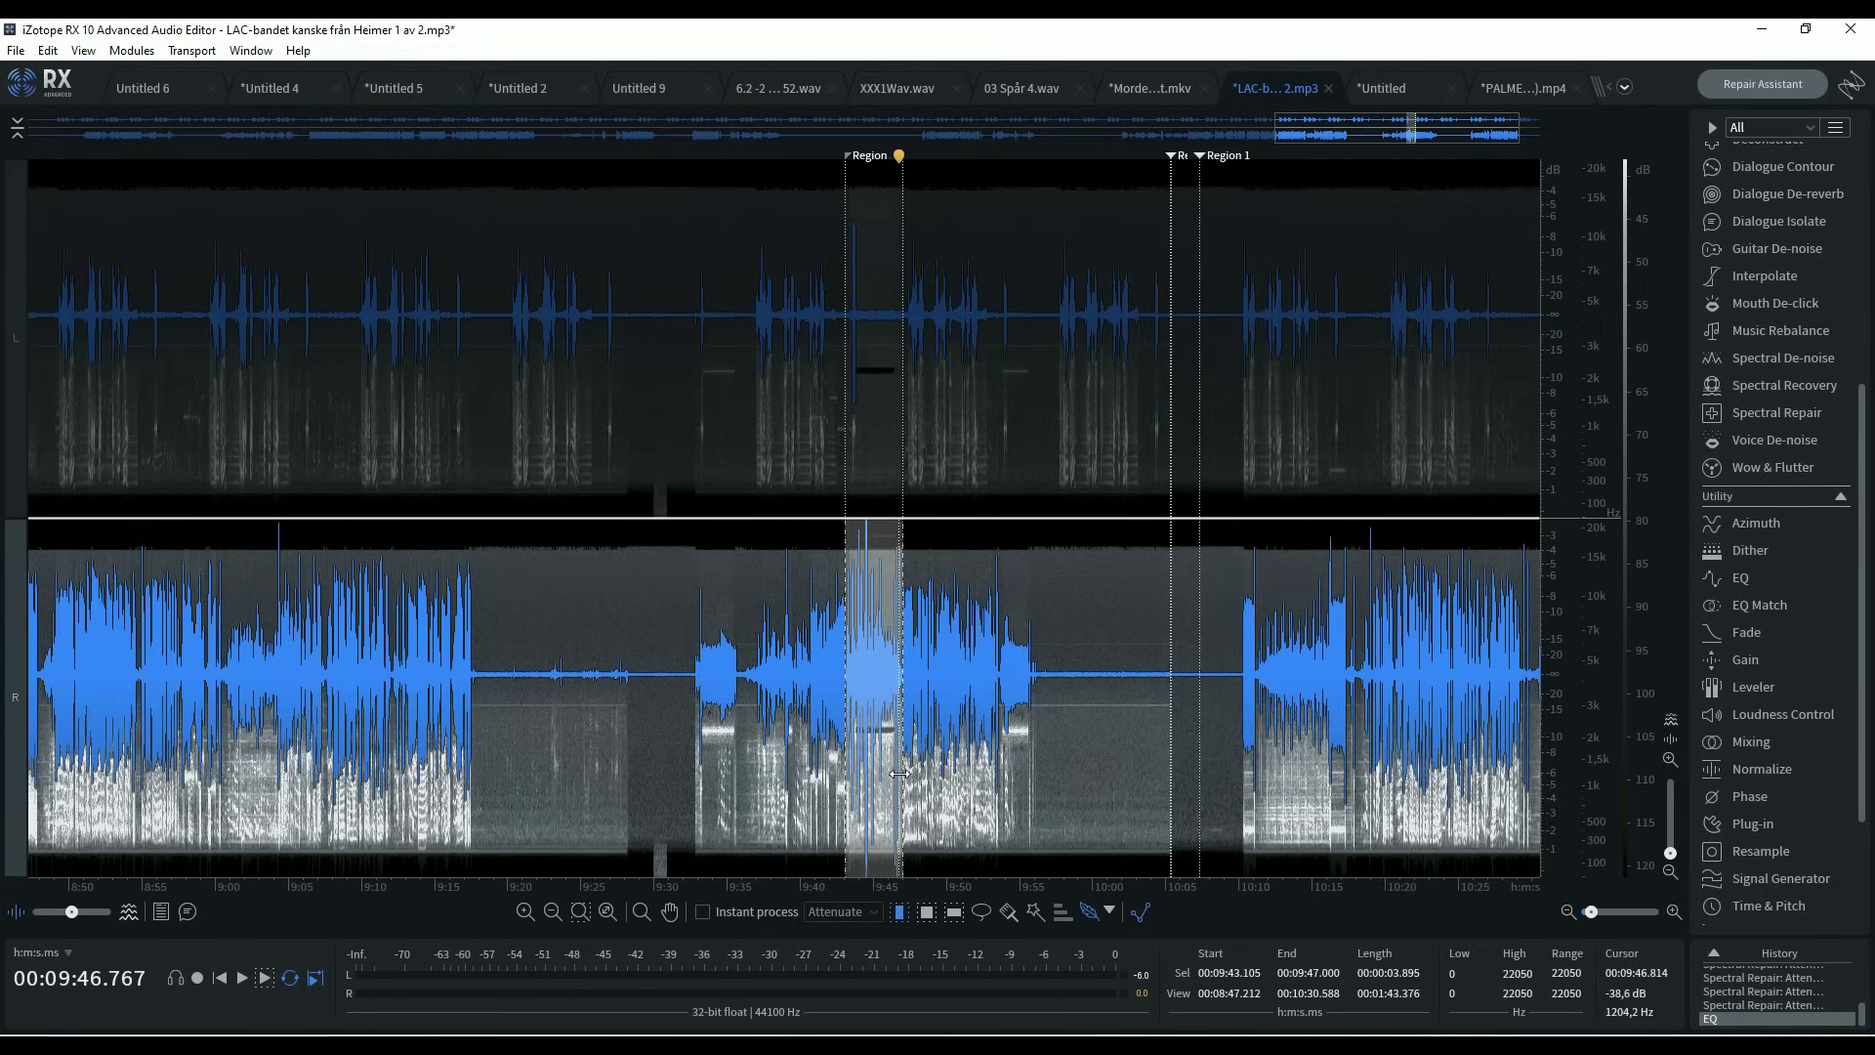
left_click(932, 461)
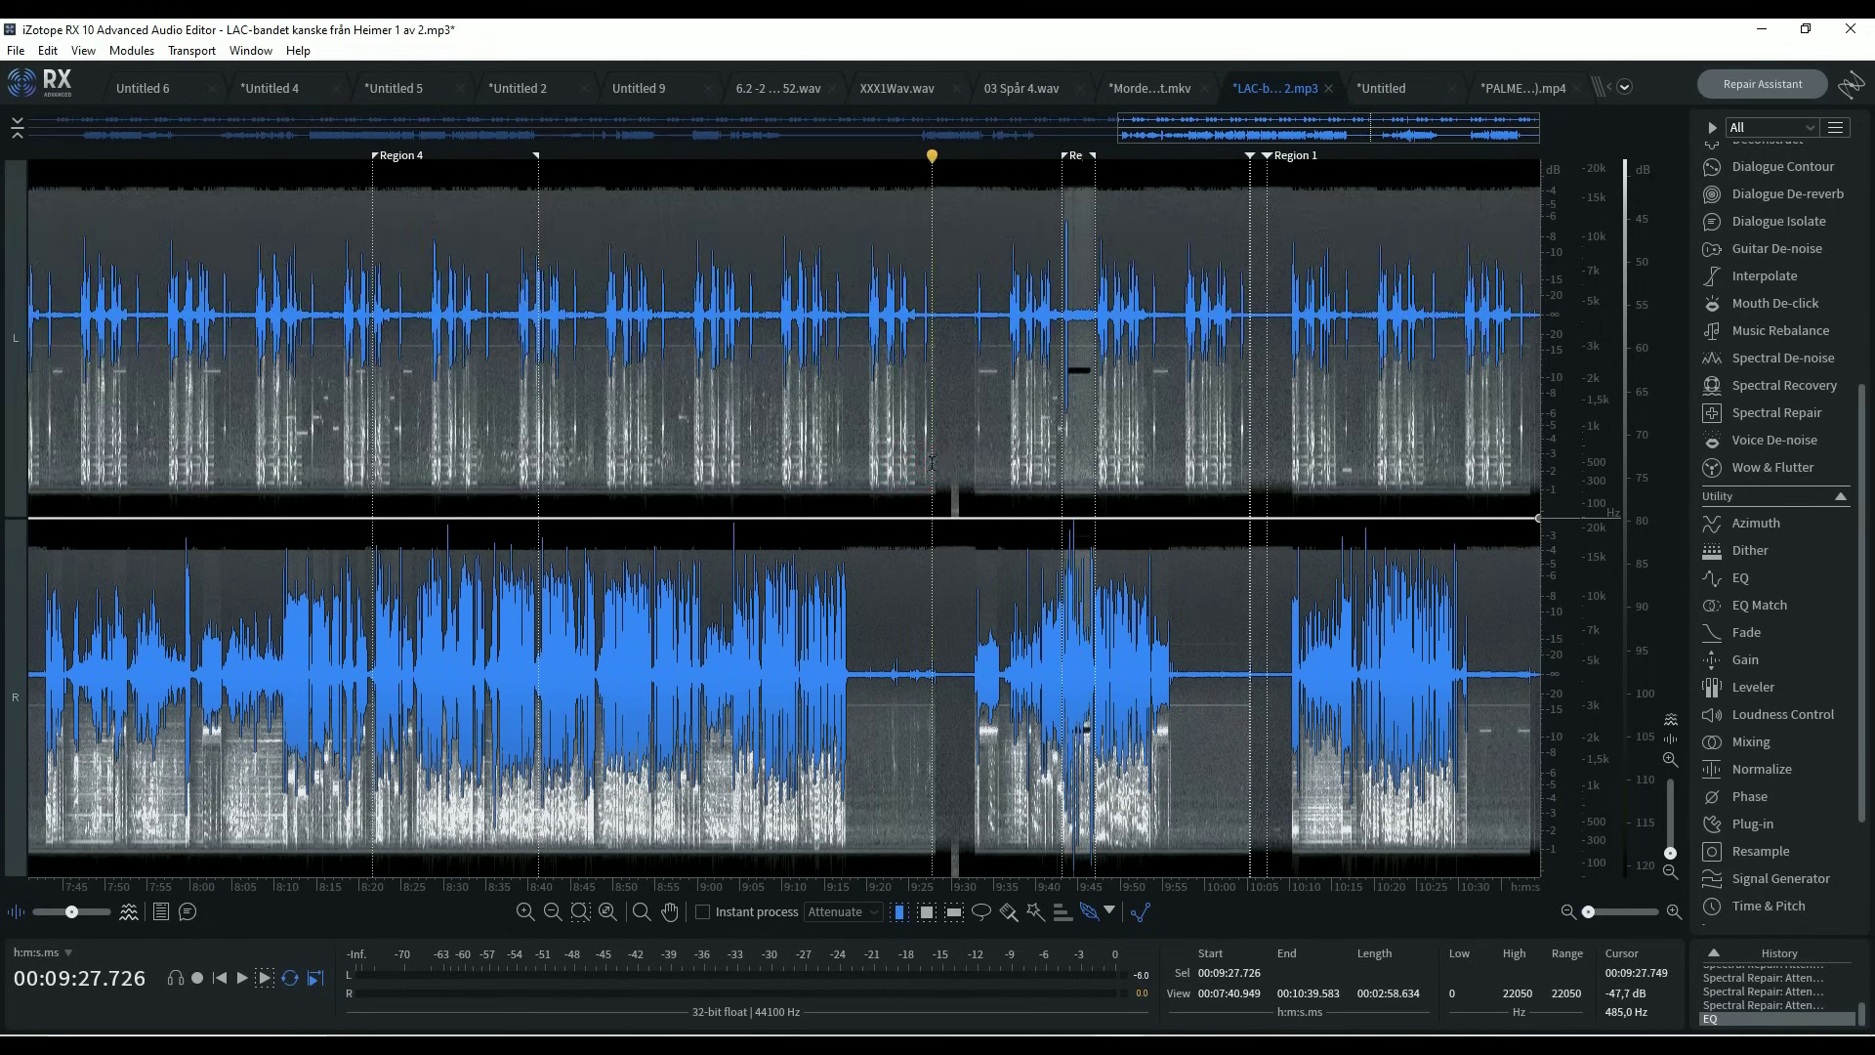
scroll(932, 461, "down", 2)
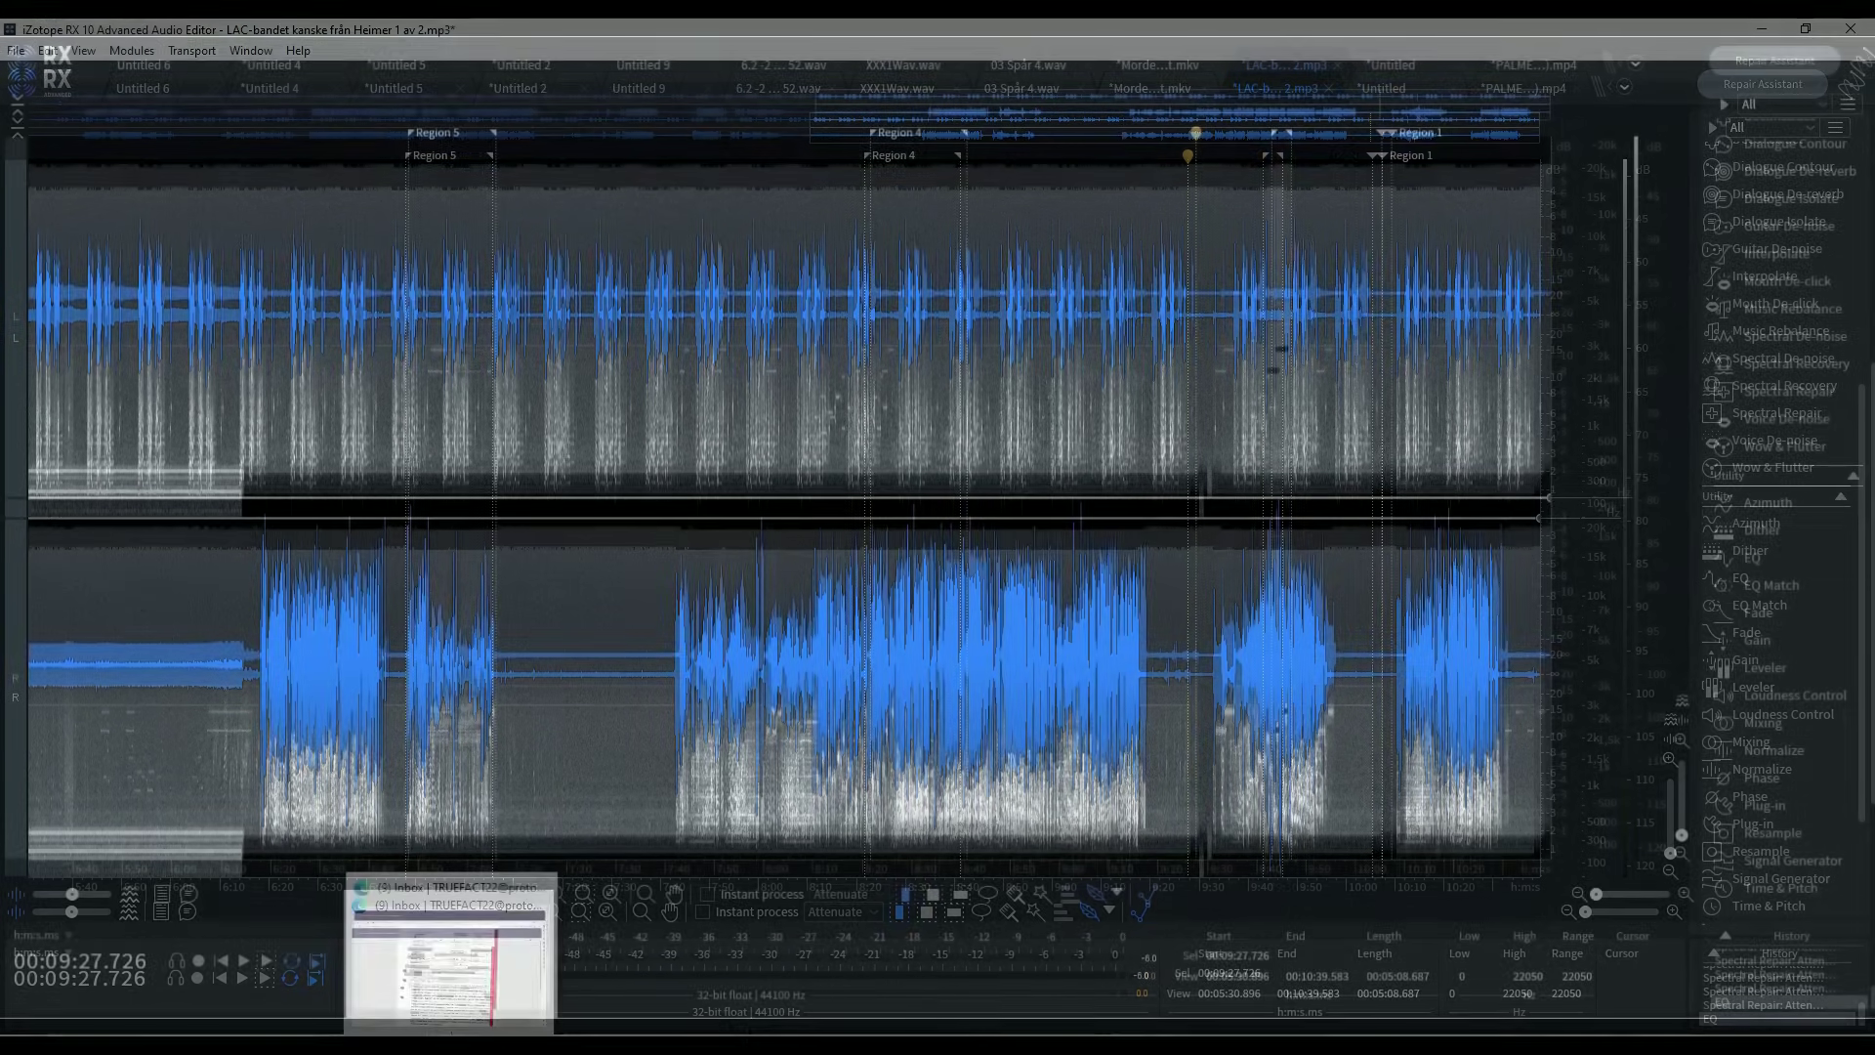
Switch to the browser window with the 1986-03-01 witness report PDF and read through its page.
left_click(467, 957)
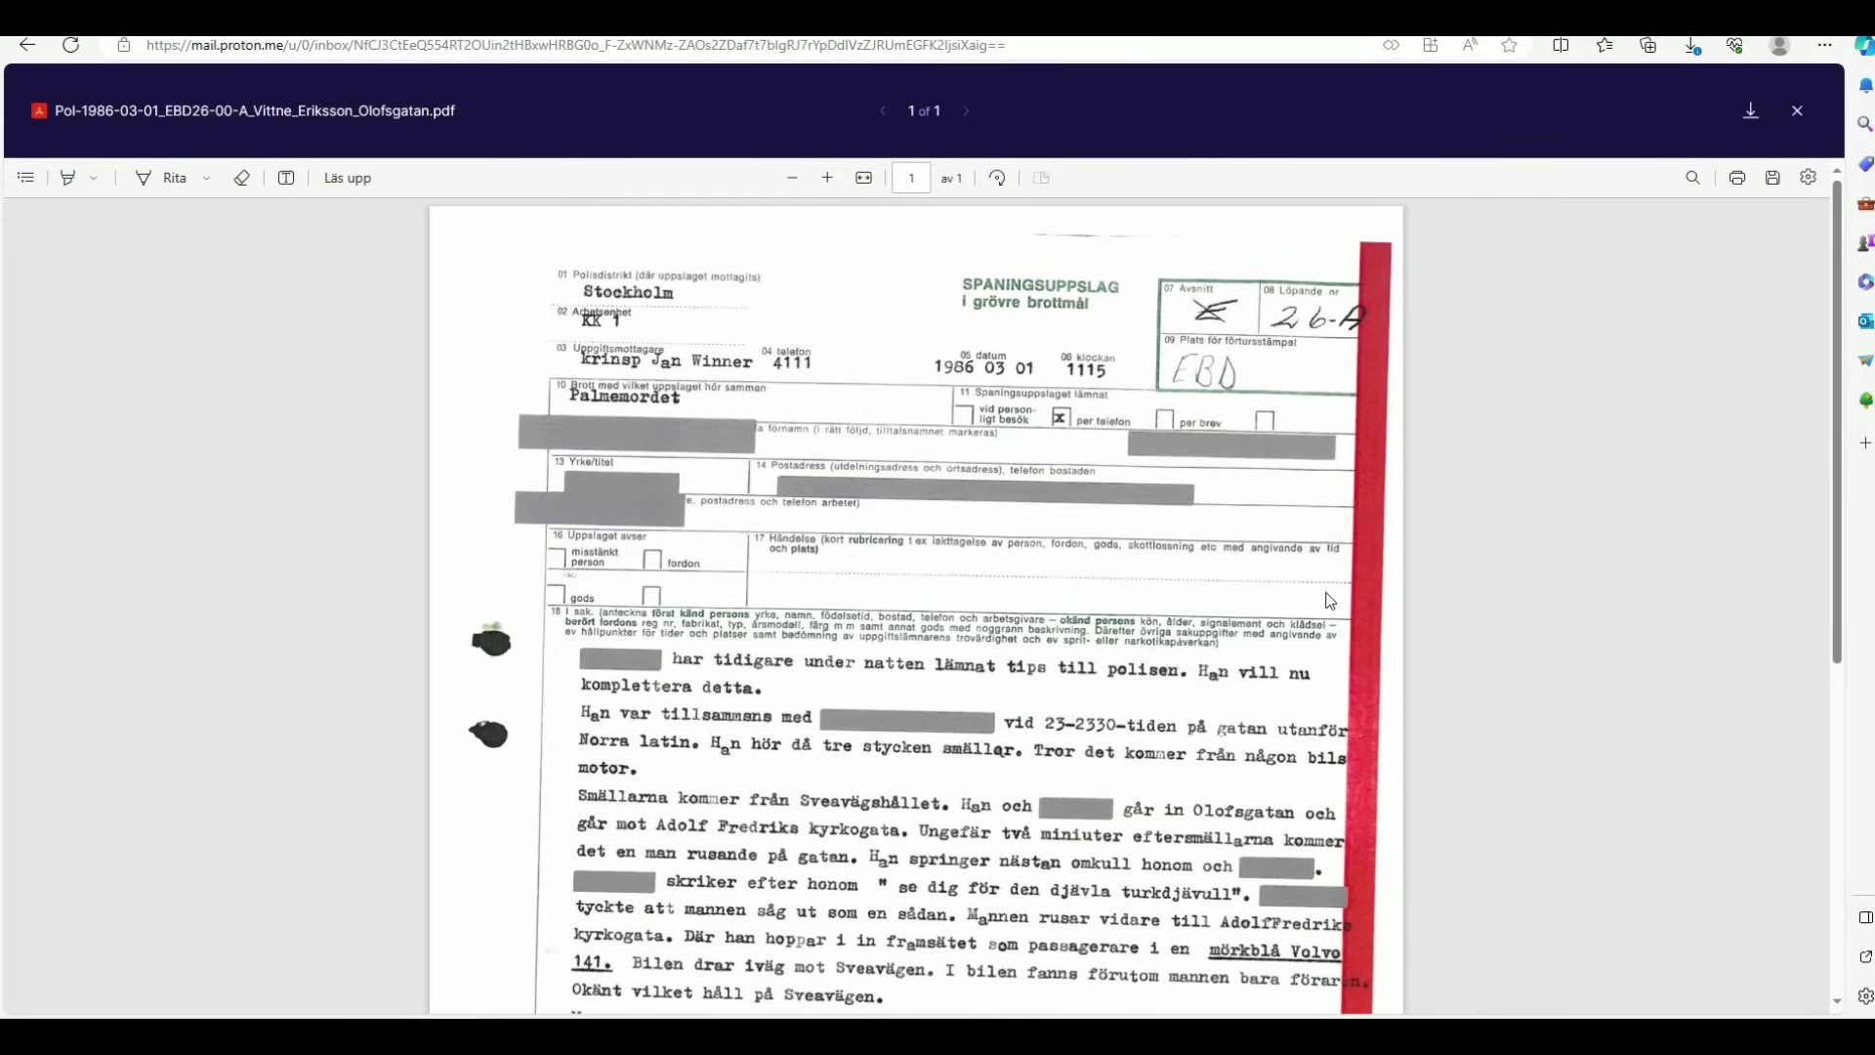
scroll(1520, 557, "down", 3)
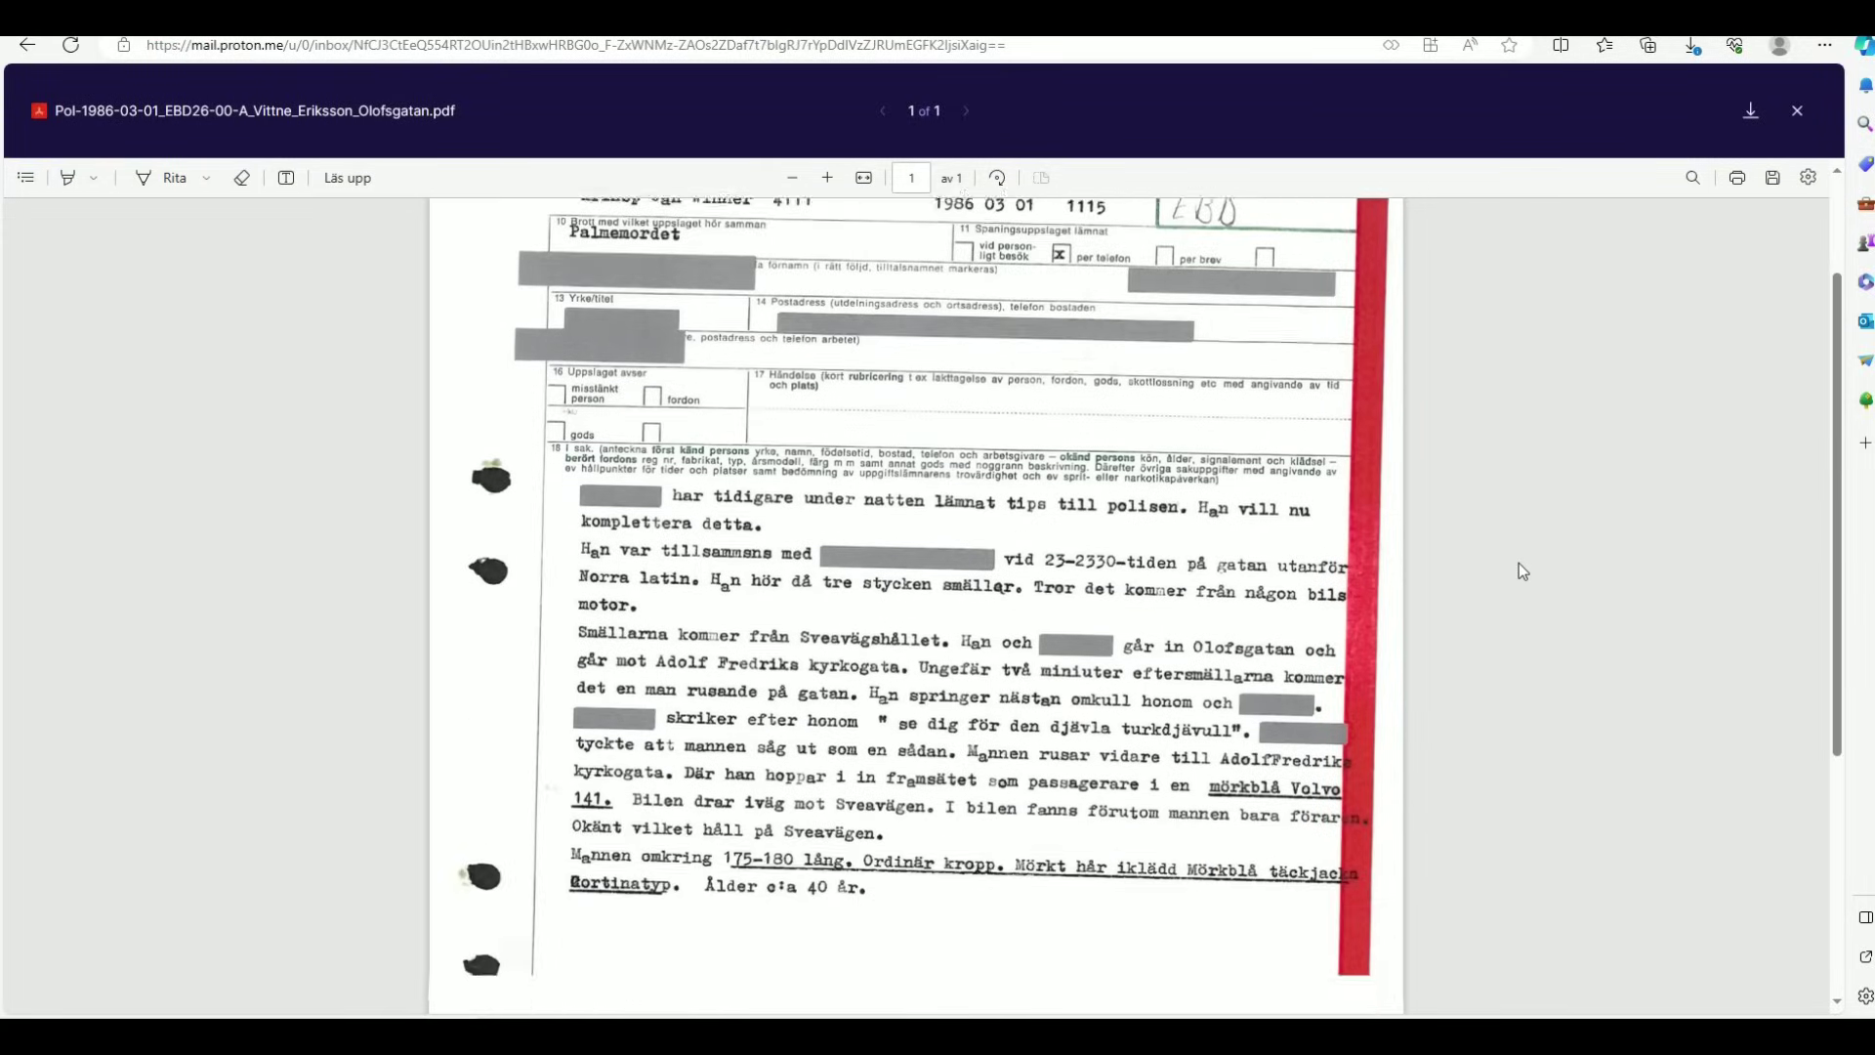
scroll(1517, 560, "up", 3)
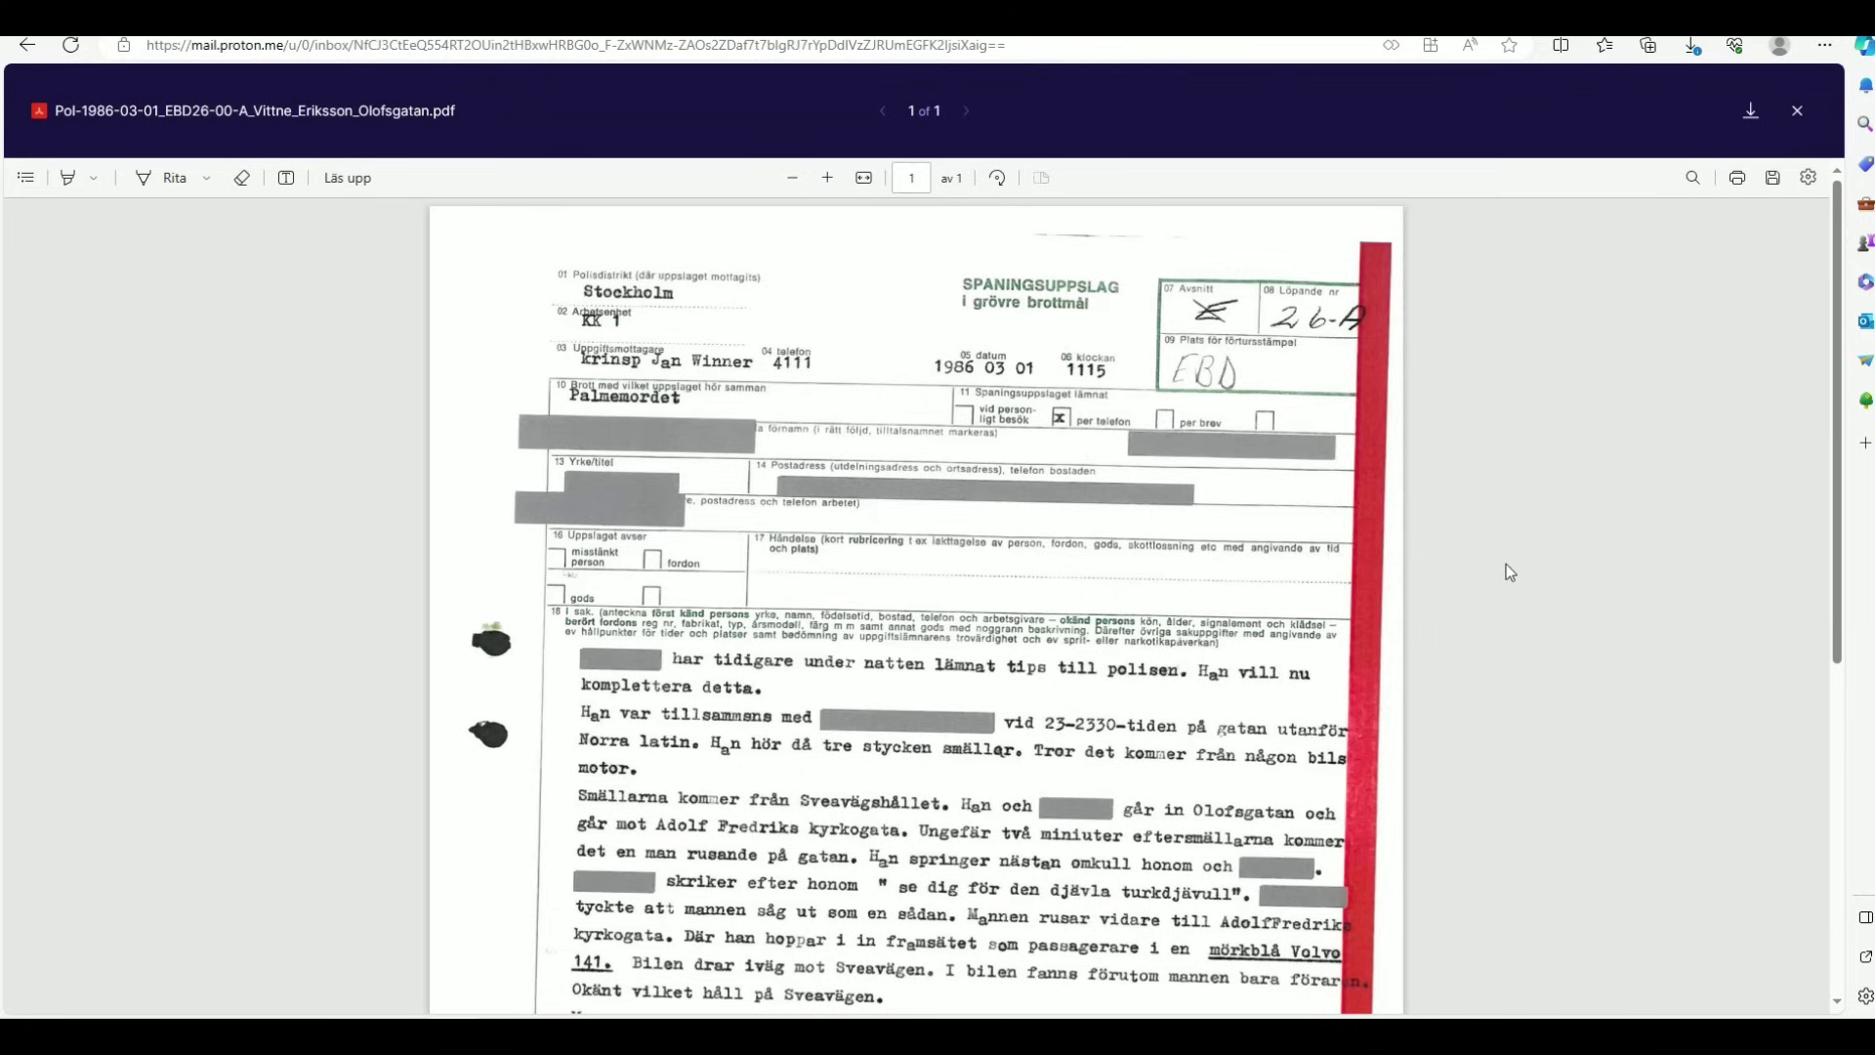
Highlight the sentences "Han hör då tre stycken smällar" and "Smällarna kommer från Sveavägshållet" in yellow in the report.
left_click(164, 178)
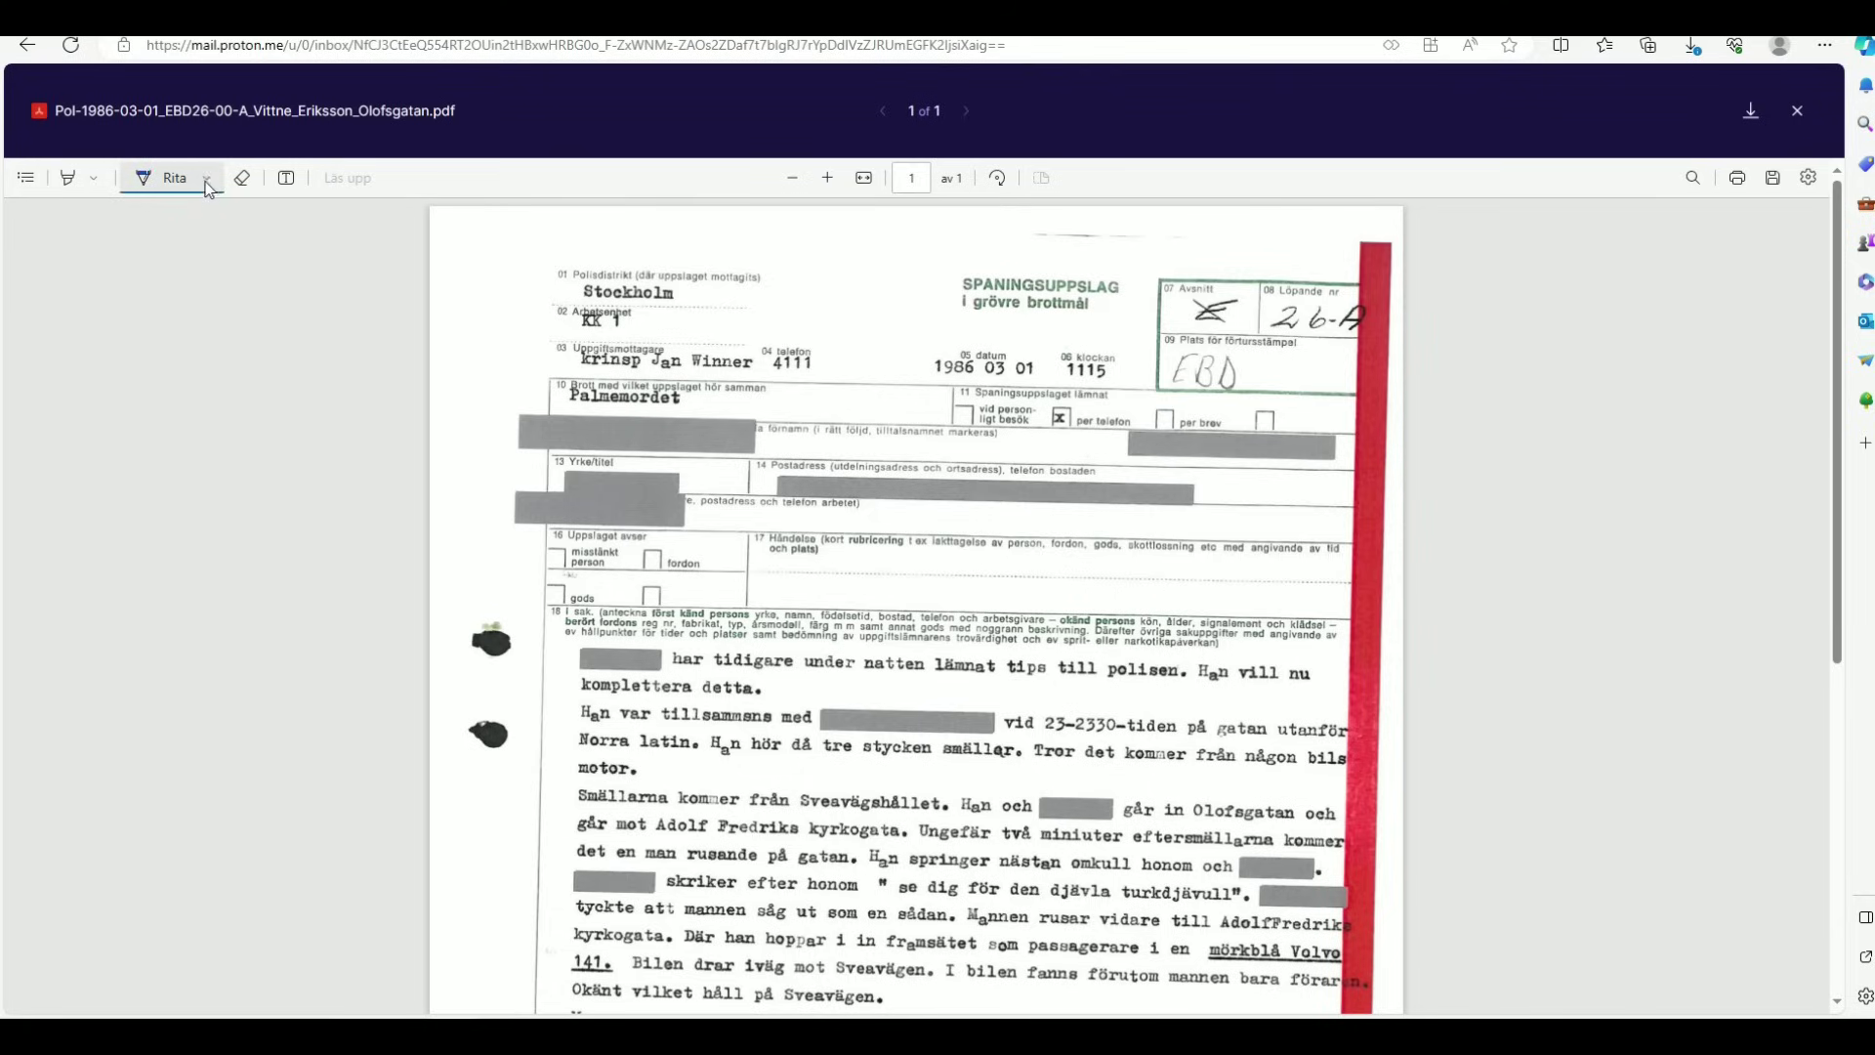
left_click(86, 182)
left_click(68, 180)
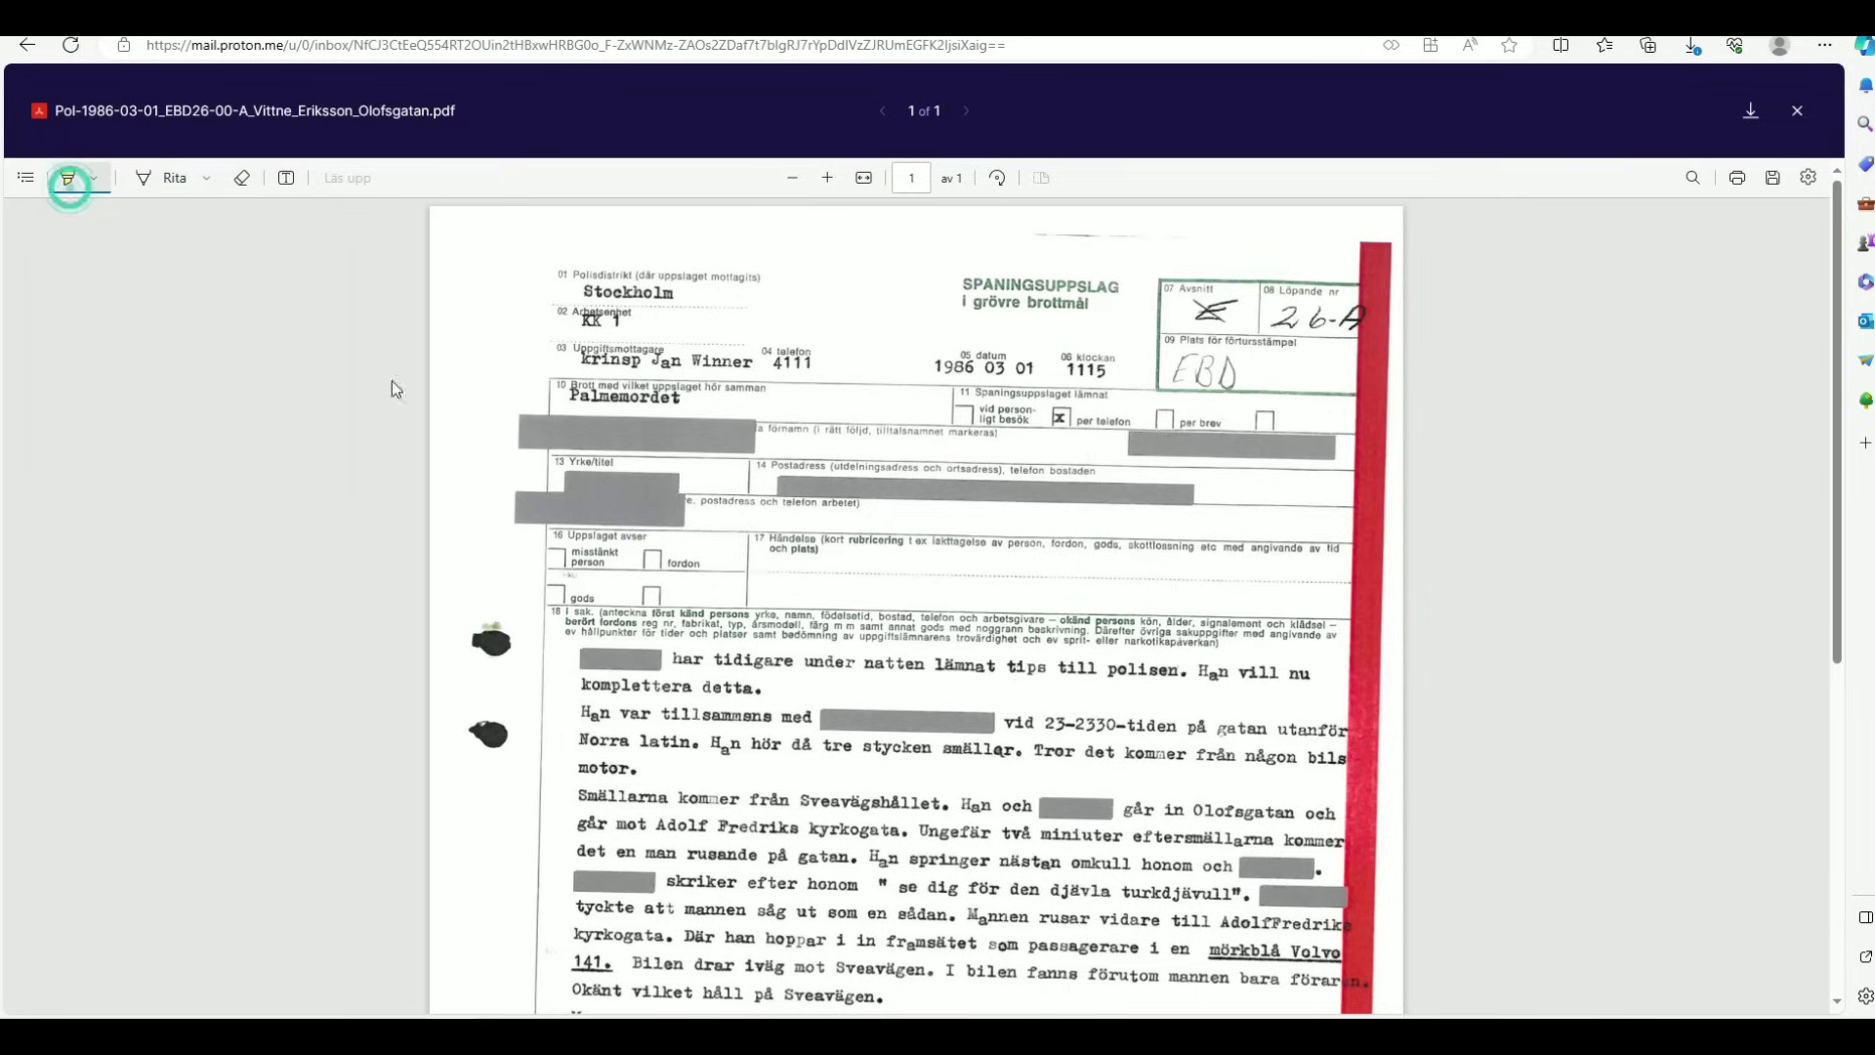
left_click_drag(716, 742, 1020, 748)
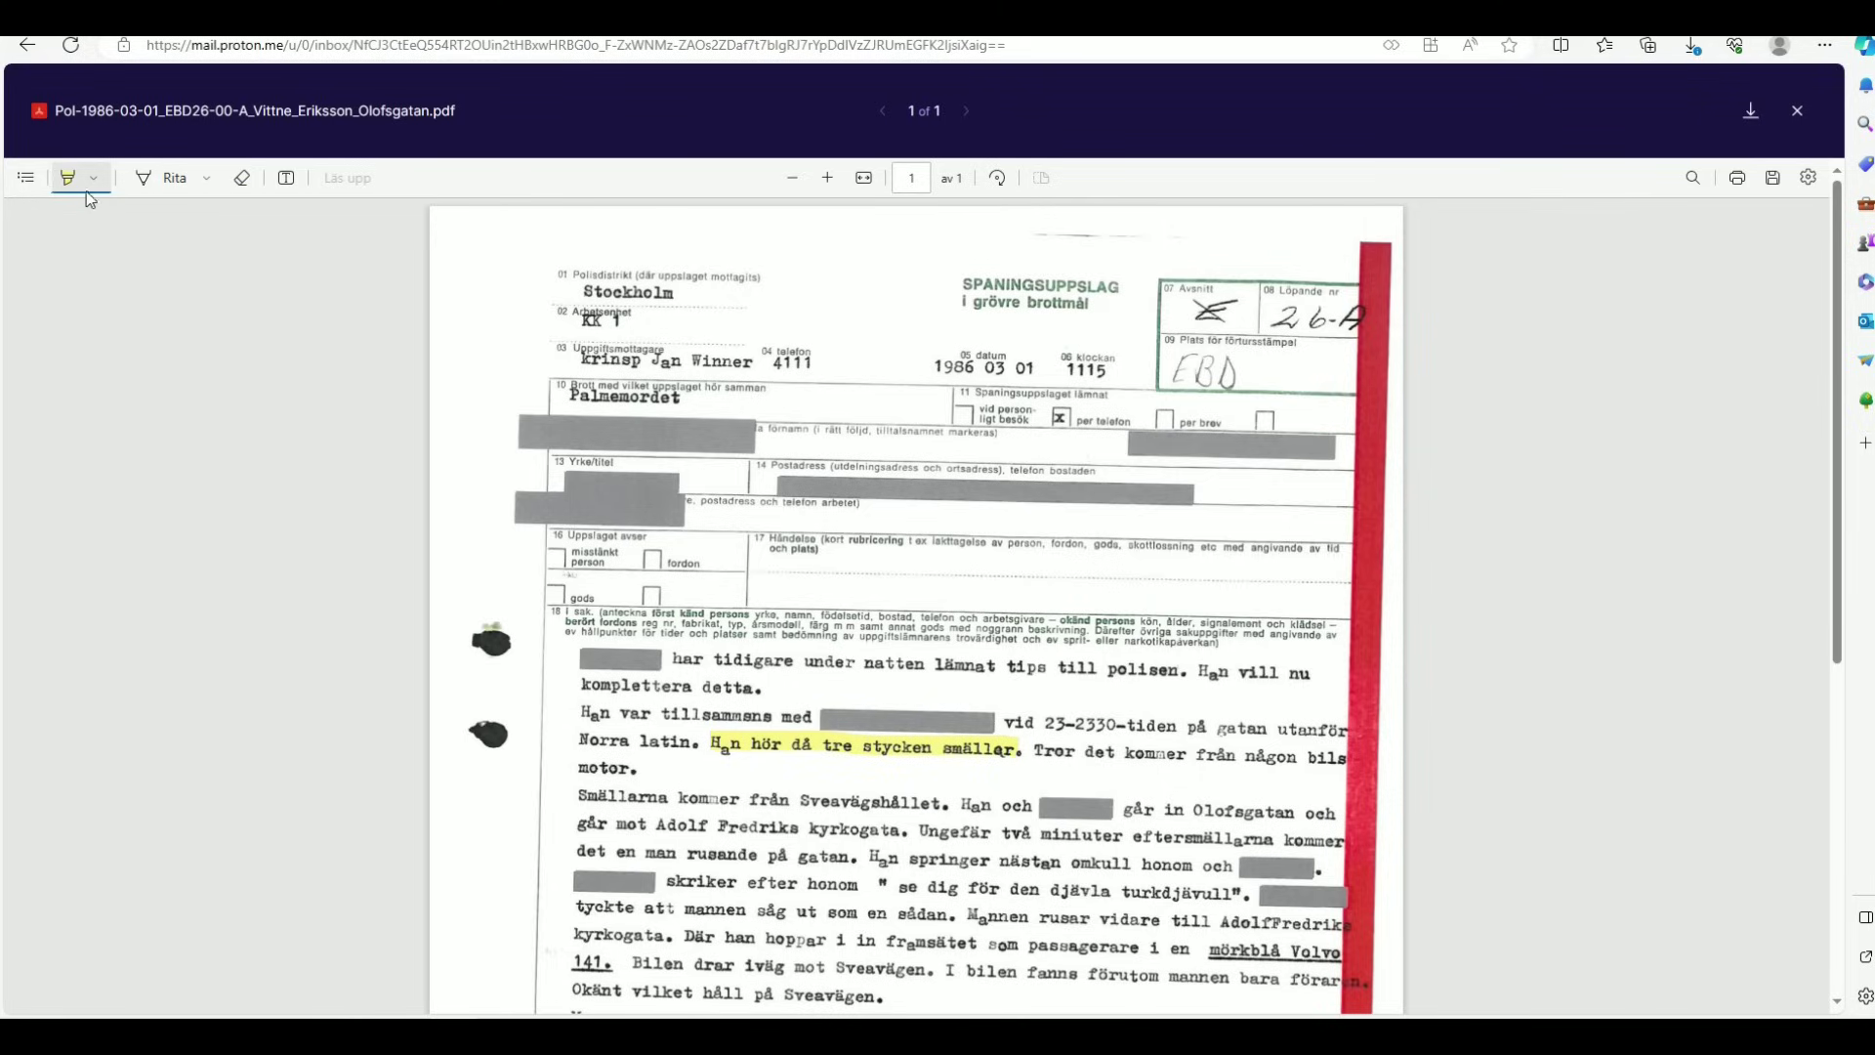
left_click_drag(952, 806, 577, 796)
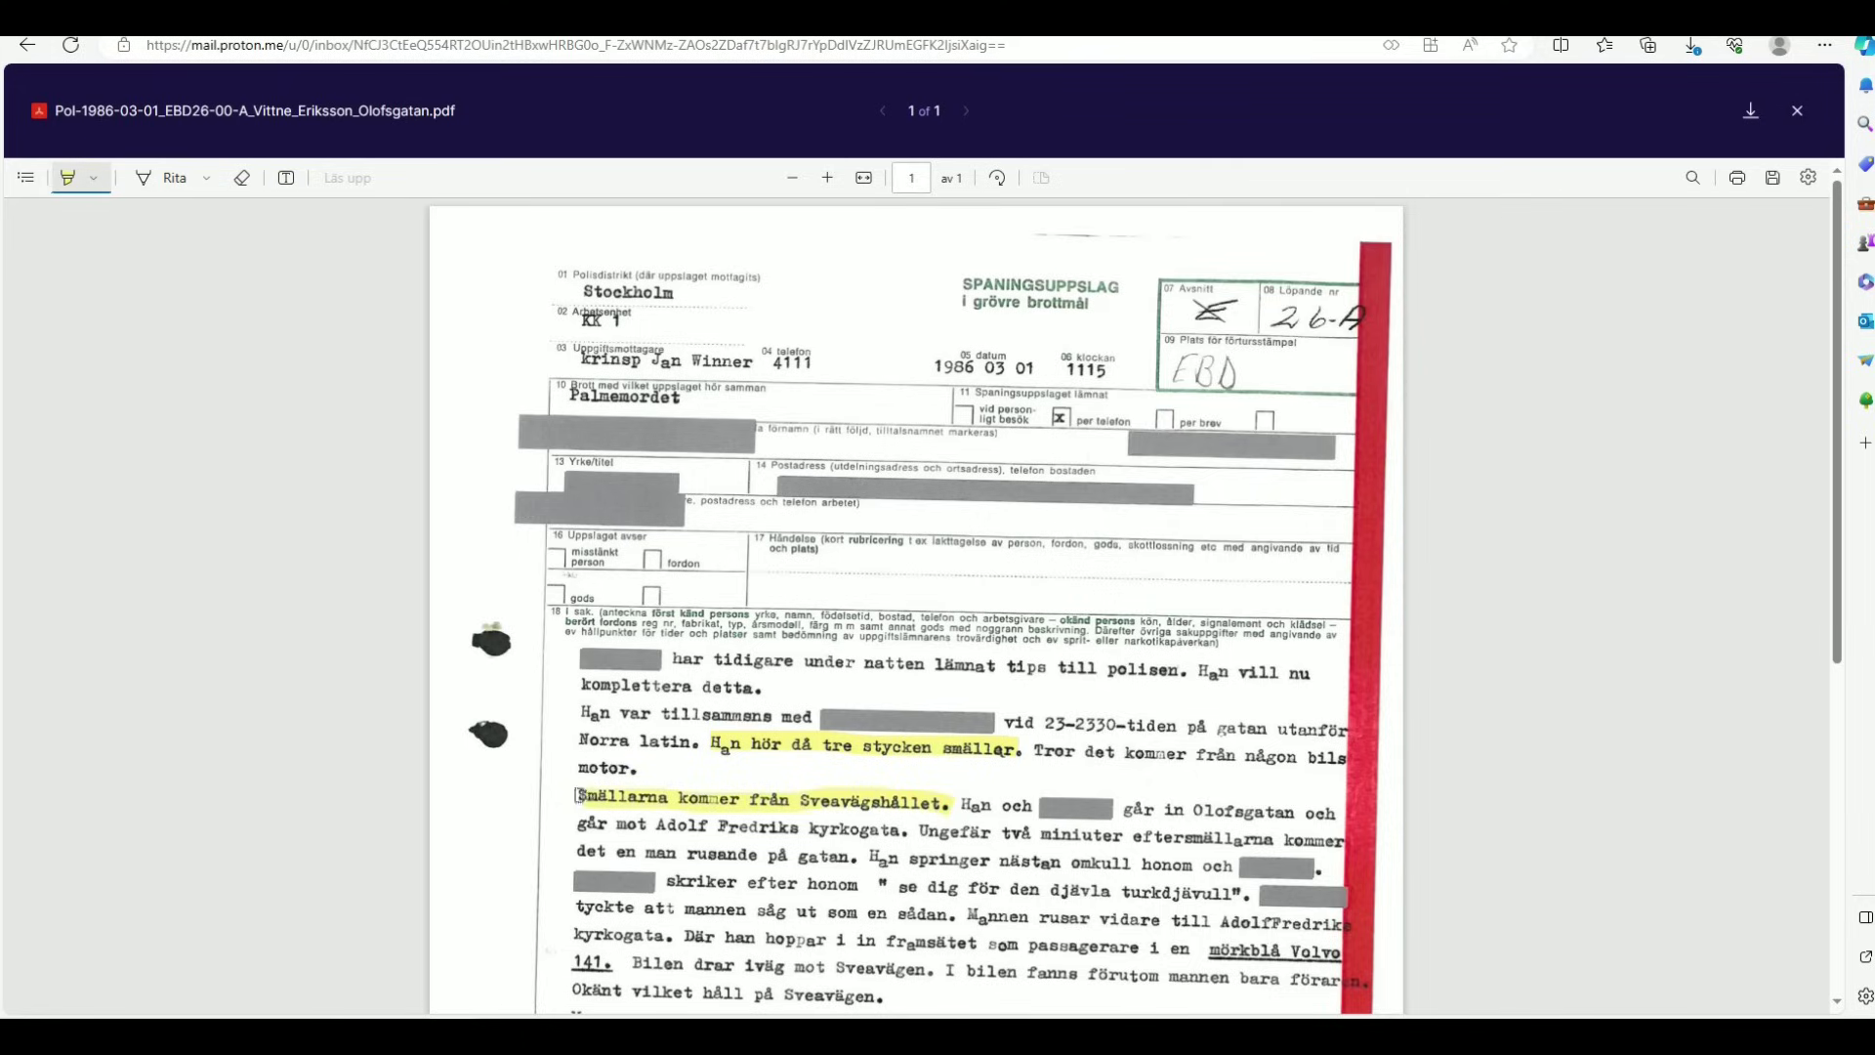